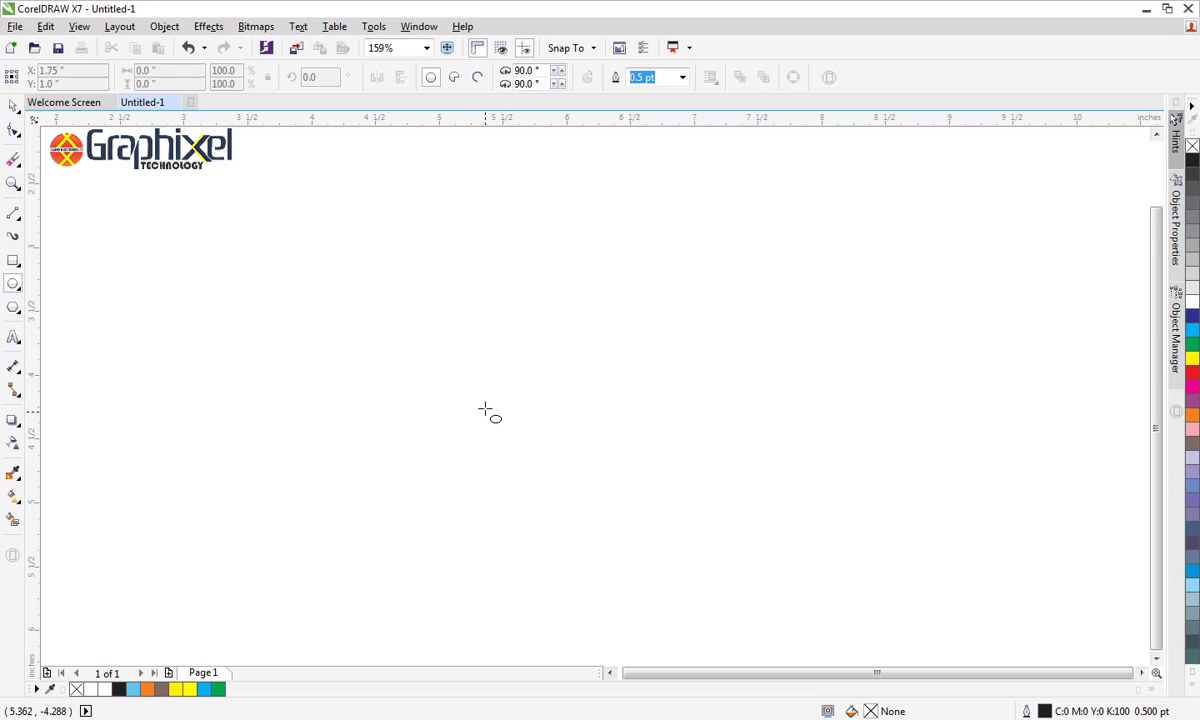
Draw a circle about 1.875 inches in diameter in the lower middle of the page and nudge its position slightly
{"action": "left_click_drag", "start_coordinate": [485, 409], "coordinate": [725, 636]}
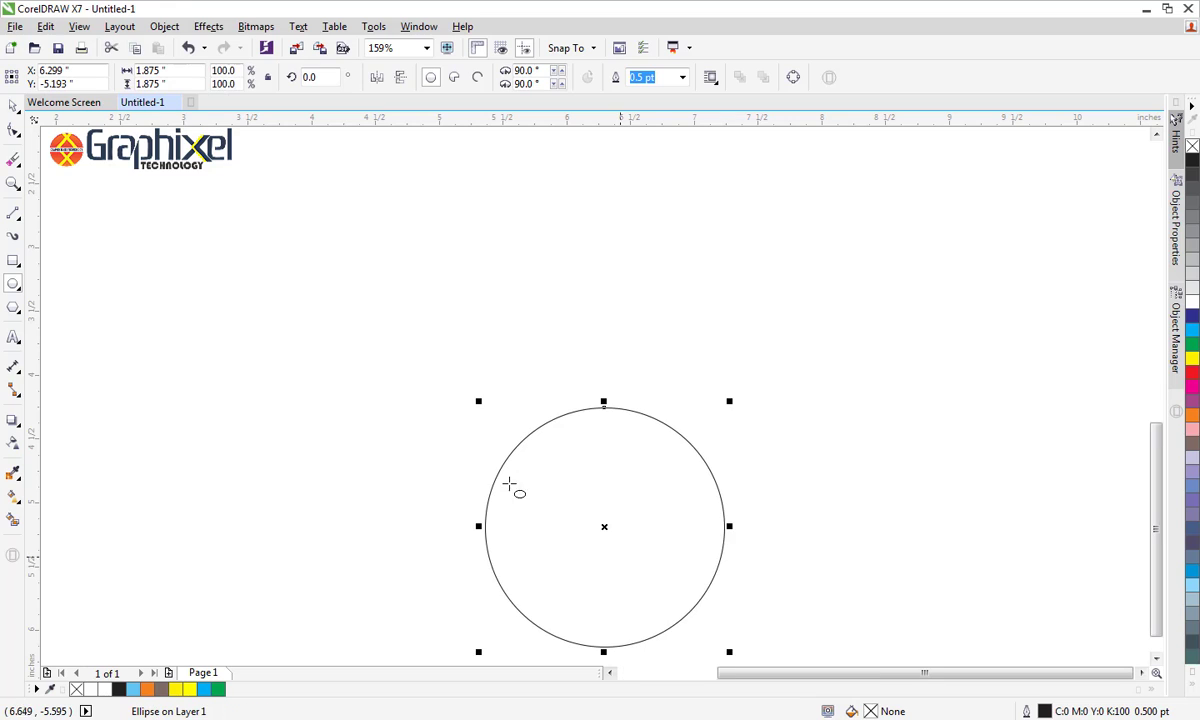
{"action": "left_click", "coordinate": [14, 105]}
{"action": "left_click", "coordinate": [791, 643]}
{"action": "left_click_drag", "start_coordinate": [635, 556], "coordinate": [625, 550]}
{"action": "left_click", "coordinate": [774, 560]}
Draw a vertical line about 4.27 inches long from the circle's bottom point up through its centre
{"action": "left_click", "coordinate": [38, 200]}
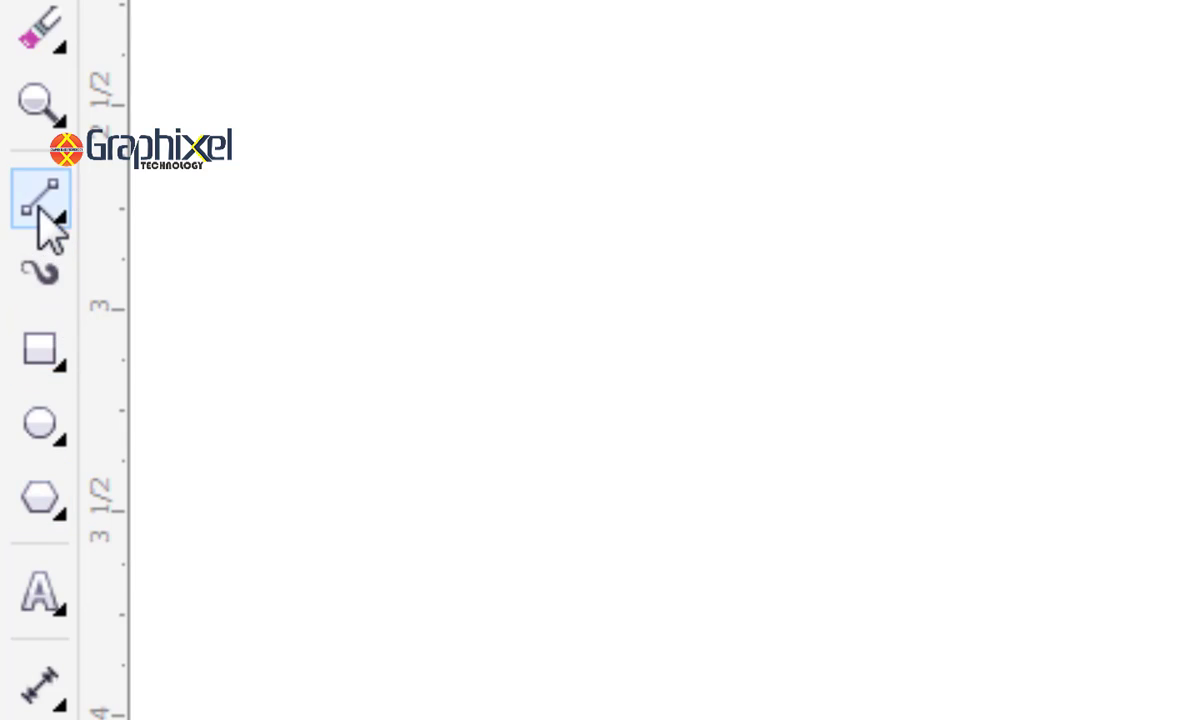
{"action": "left_click_drag", "start_coordinate": [593, 641], "coordinate": [597, 146]}
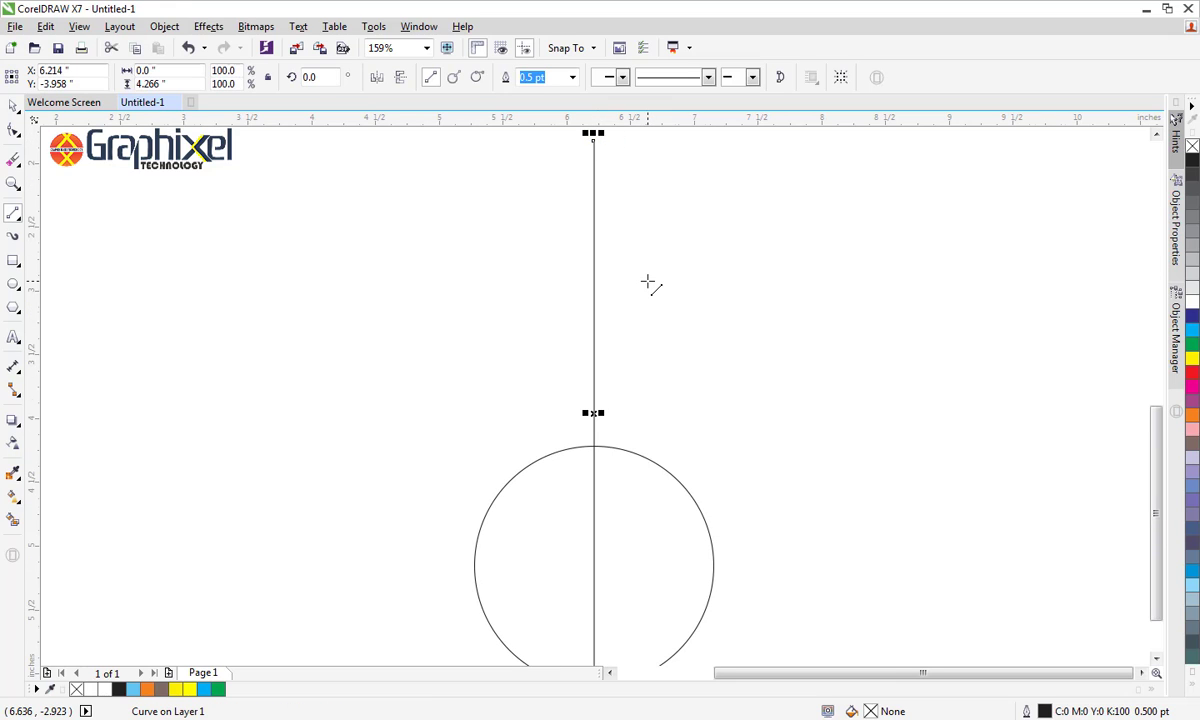
{"action": "key", "text": "F4"}
{"action": "left_click", "coordinate": [16, 105]}
{"action": "left_click", "coordinate": [194, 297]}
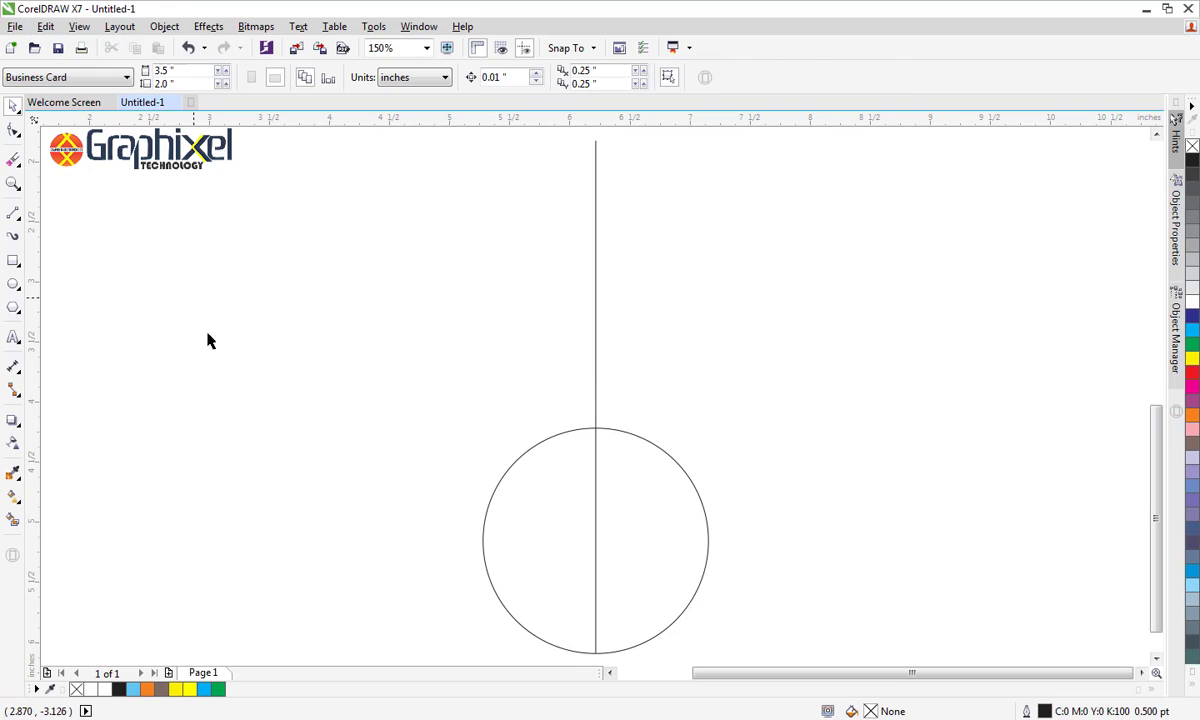
Draw a straight line from the circle's leftmost point to the vertical line's top end, and delete the vertical line
{"action": "left_click", "coordinate": [13, 213]}
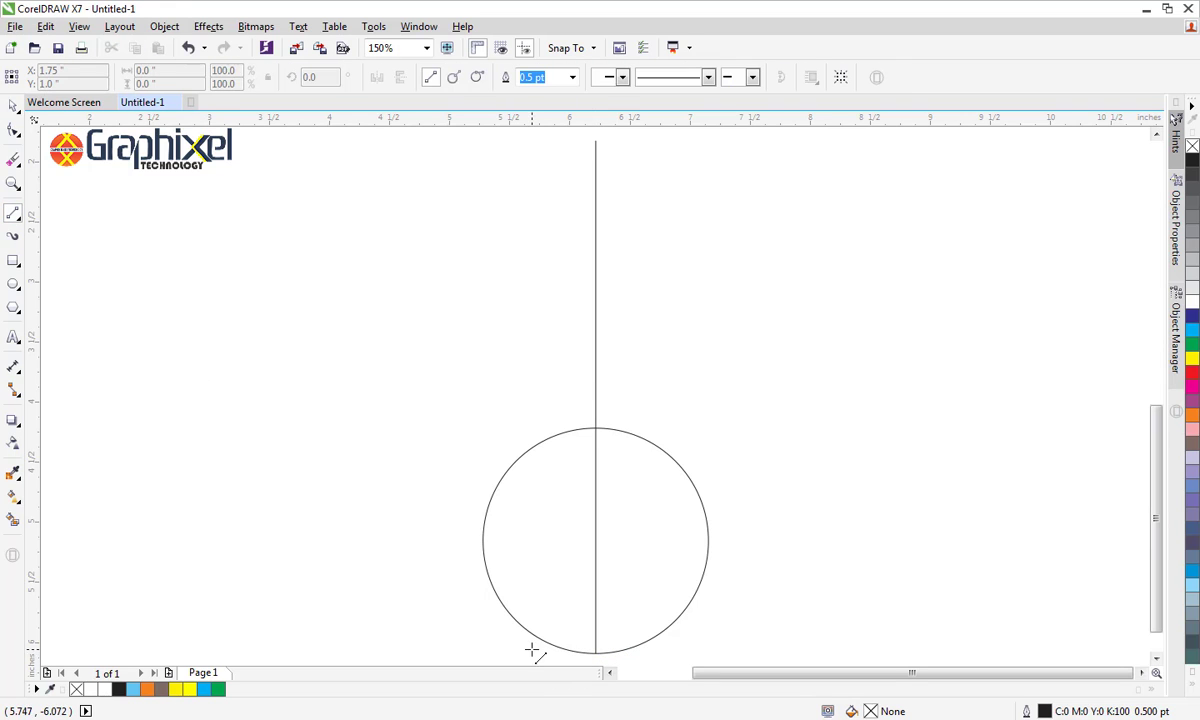
{"action": "left_click_drag", "start_coordinate": [483, 536], "coordinate": [595, 141]}
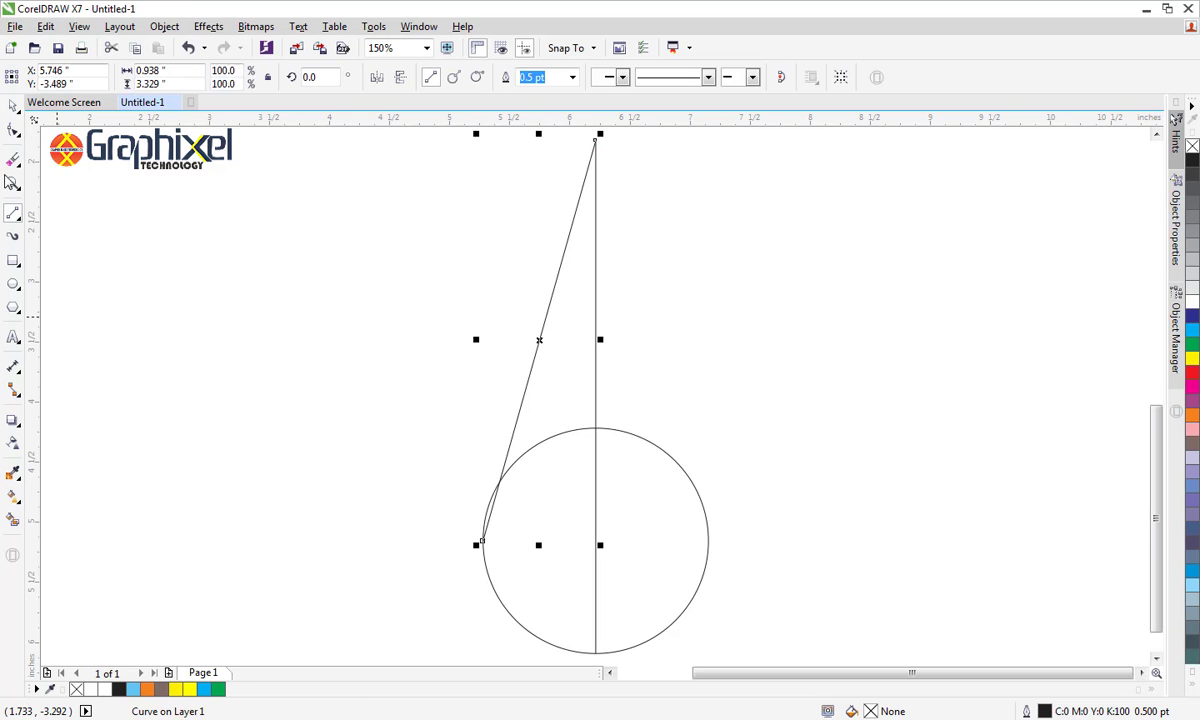
{"action": "left_click", "coordinate": [13, 106]}
{"action": "left_click", "coordinate": [350, 377]}
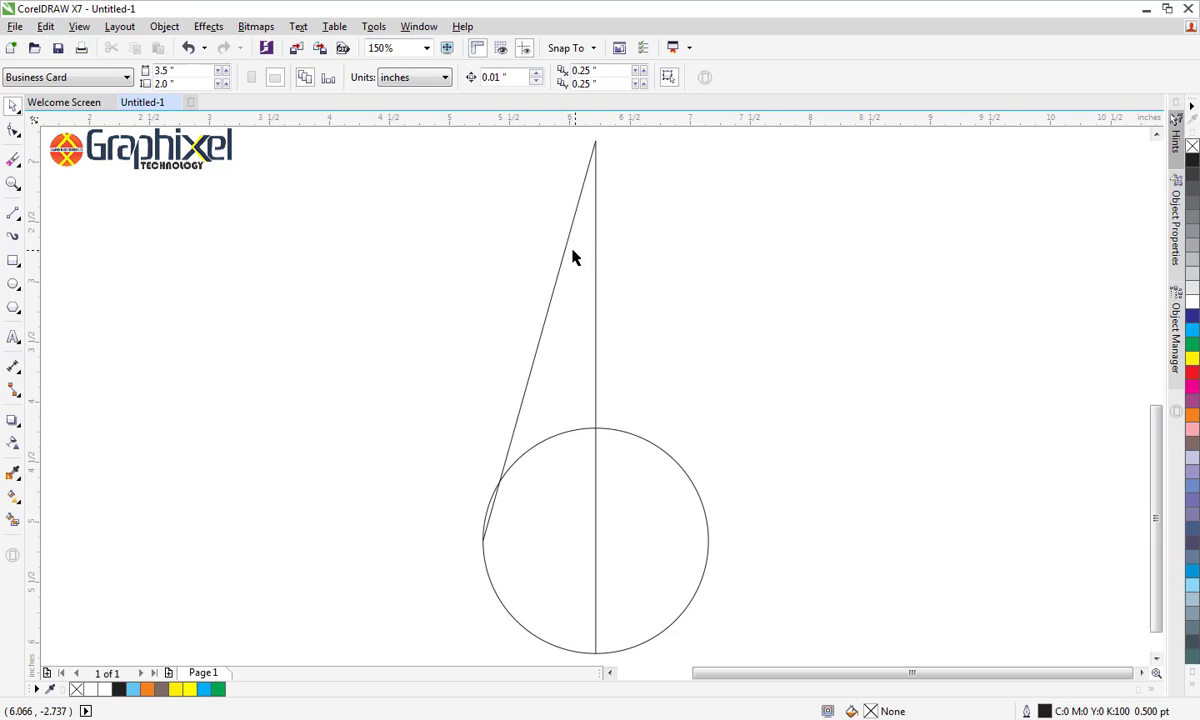
{"action": "left_click", "coordinate": [595, 261]}
{"action": "key", "text": "Delete"}
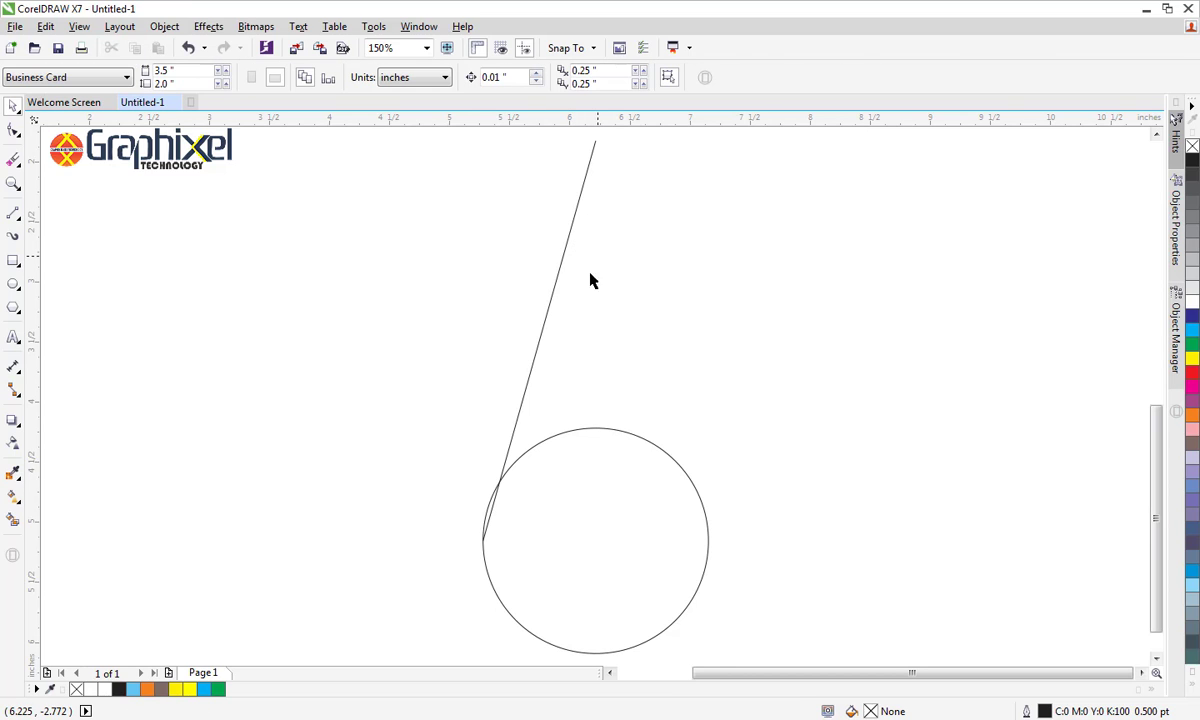
Select both end nodes of the slanted line and convert the line to a curve
{"action": "left_click", "coordinate": [13, 133]}
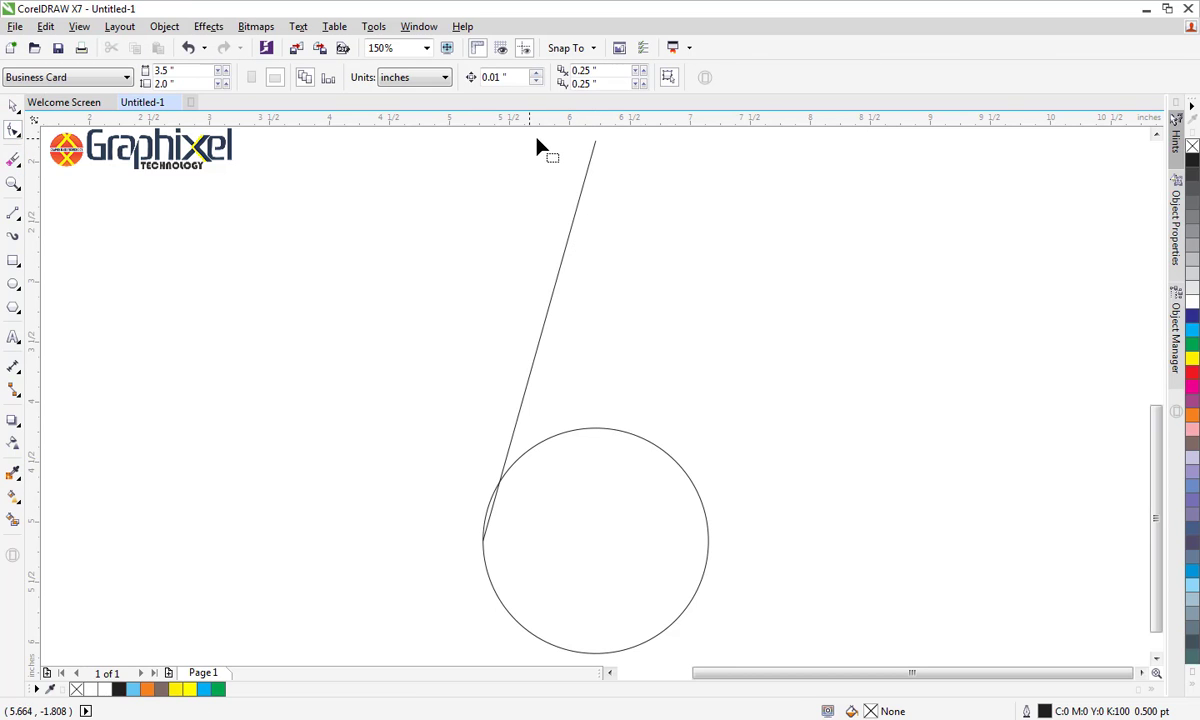
{"action": "left_click", "coordinate": [589, 160]}
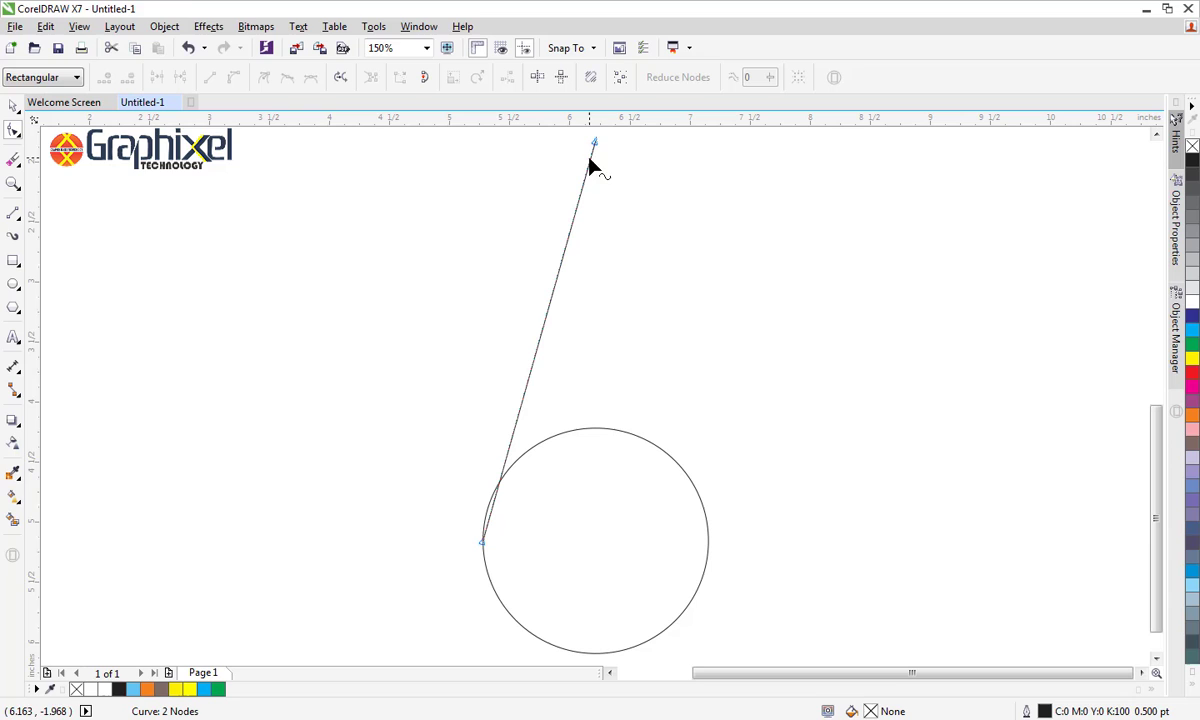
{"action": "left_click", "coordinate": [482, 545]}
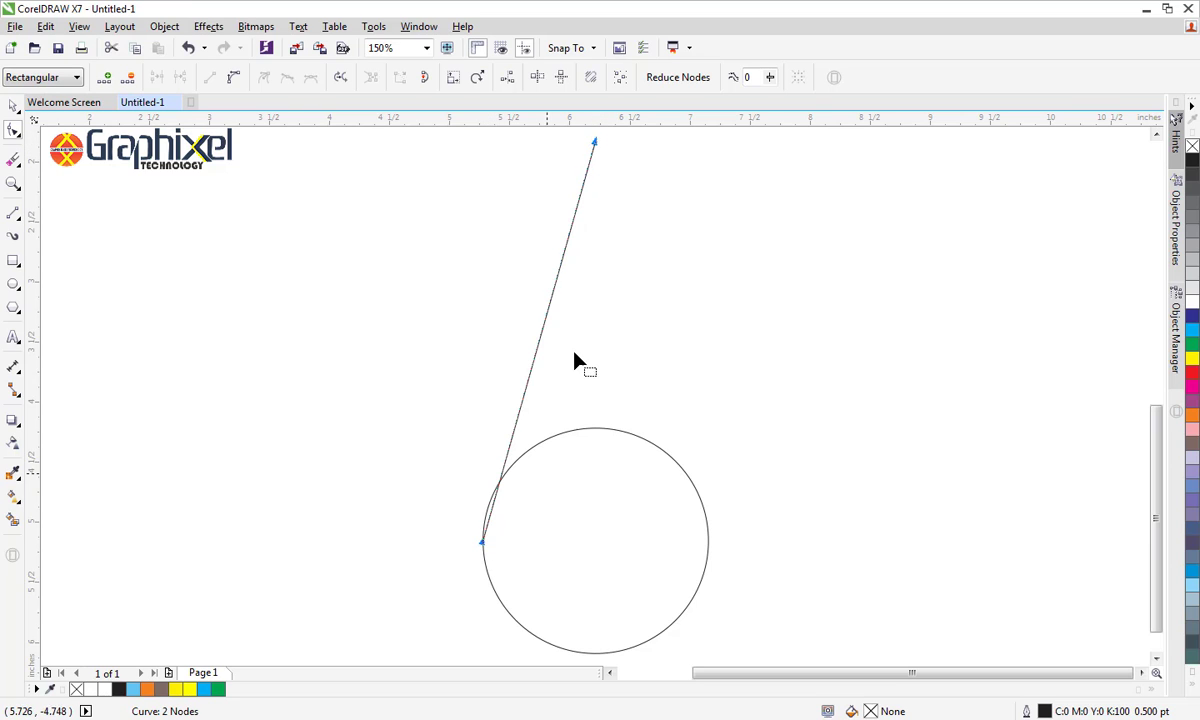
{"action": "right_click", "coordinate": [595, 148]}
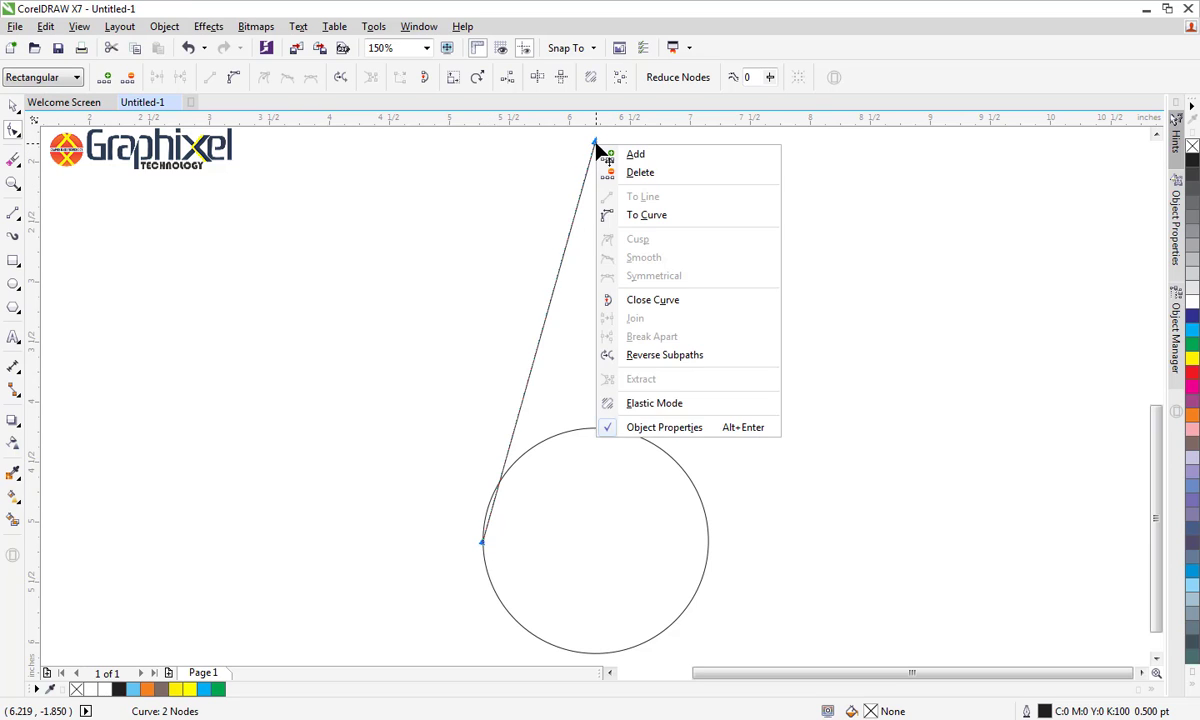
{"action": "left_click", "coordinate": [628, 213]}
{"action": "left_click", "coordinate": [555, 288]}
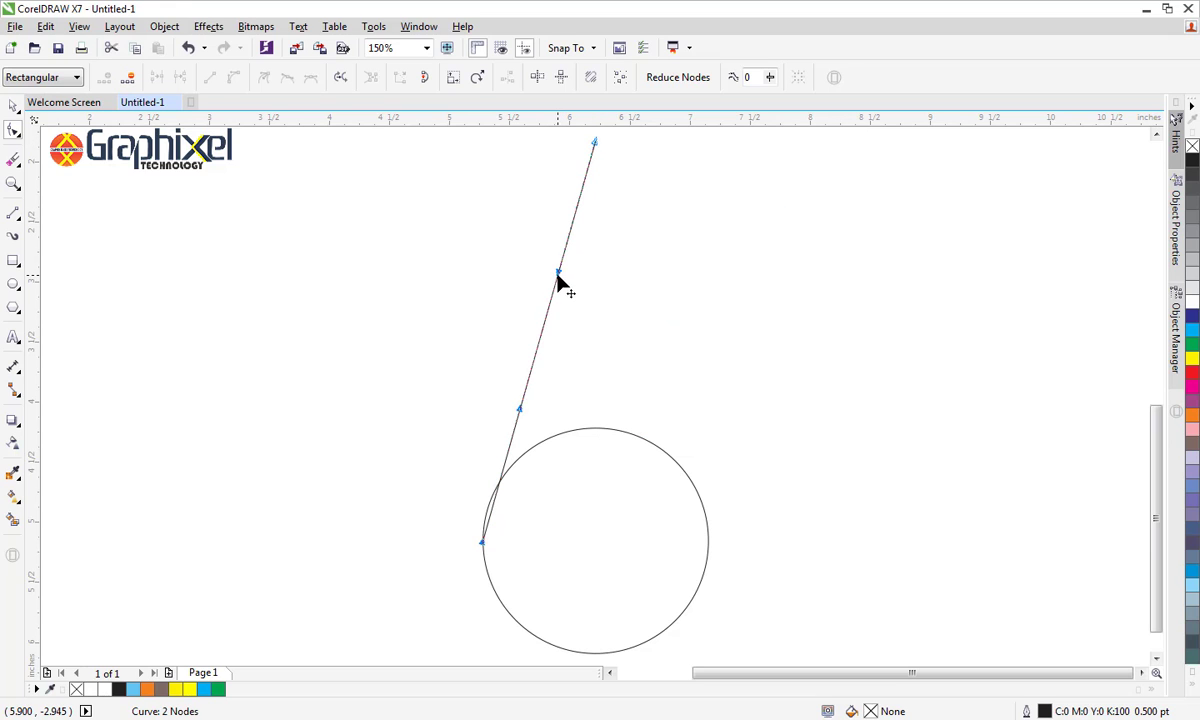
Bend the curve into an S shape, bulging right near its top and running tangent to the circle's left side
{"action": "left_click_drag", "start_coordinate": [559, 274], "coordinate": [650, 297]}
{"action": "left_click_drag", "start_coordinate": [519, 416], "coordinate": [466, 420]}
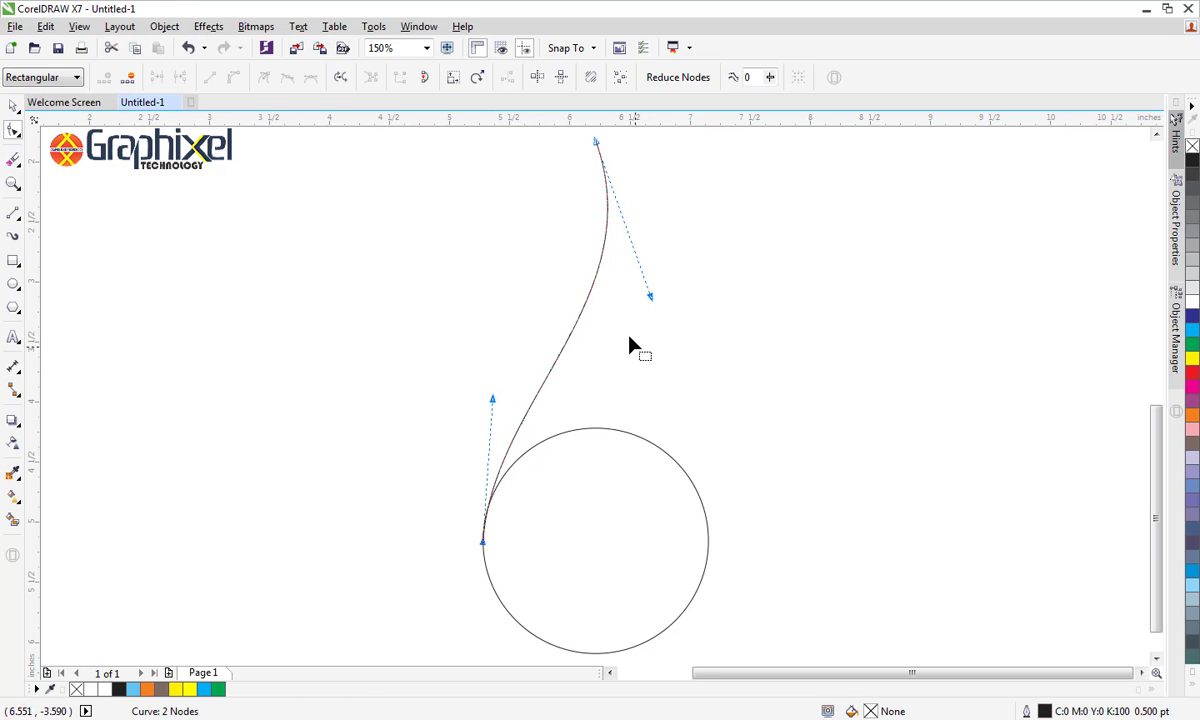
{"action": "left_click_drag", "start_coordinate": [650, 298], "coordinate": [648, 310]}
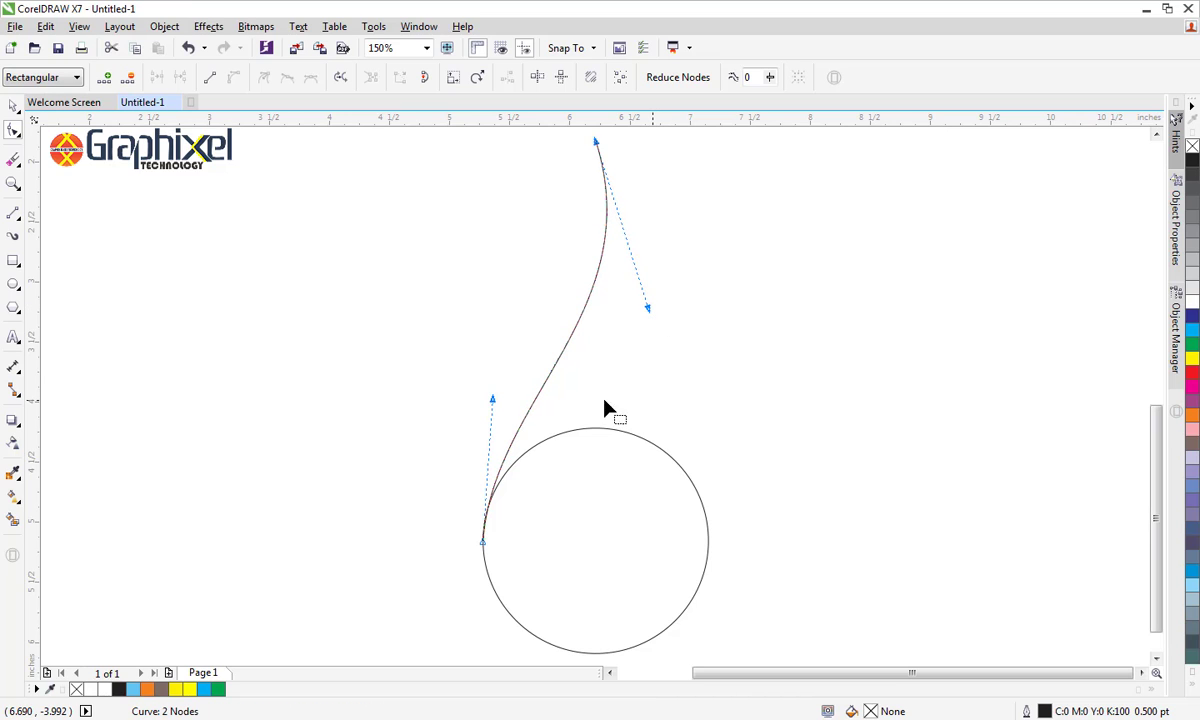
{"action": "left_click", "coordinate": [13, 106]}
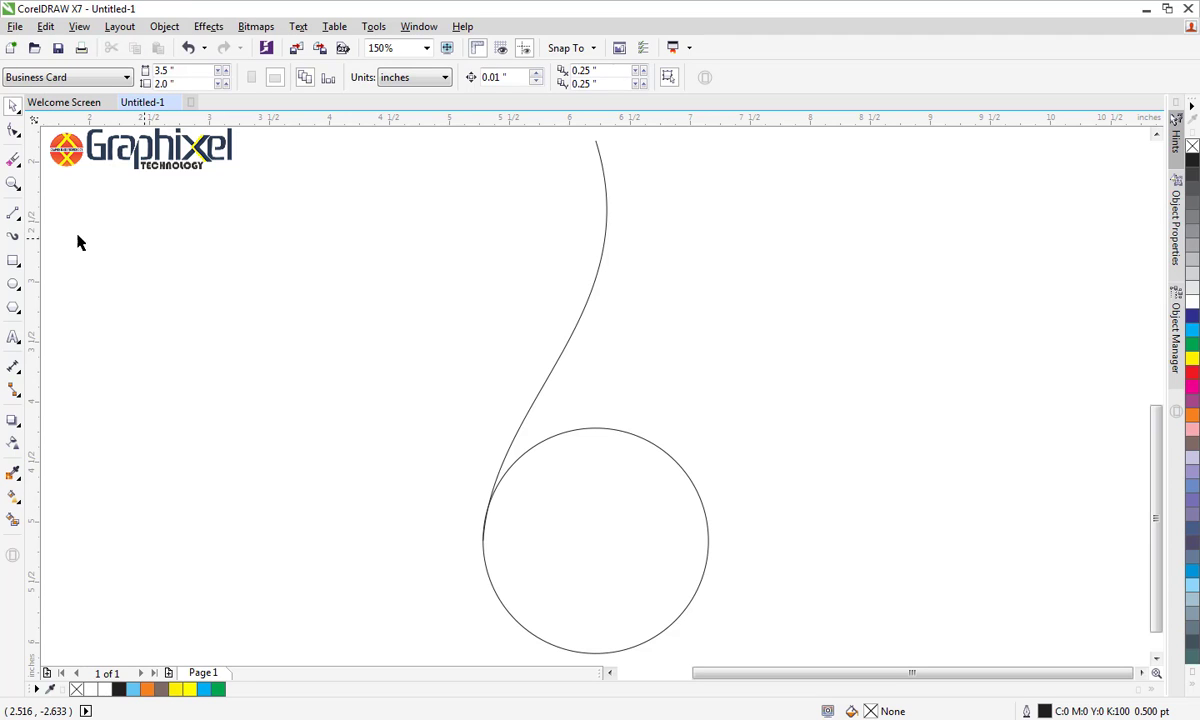
Draw a nearly vertical line about 4.26 inches long from the S-curve's top end to just left of the circle's bottom point
{"action": "left_click", "coordinate": [13, 213]}
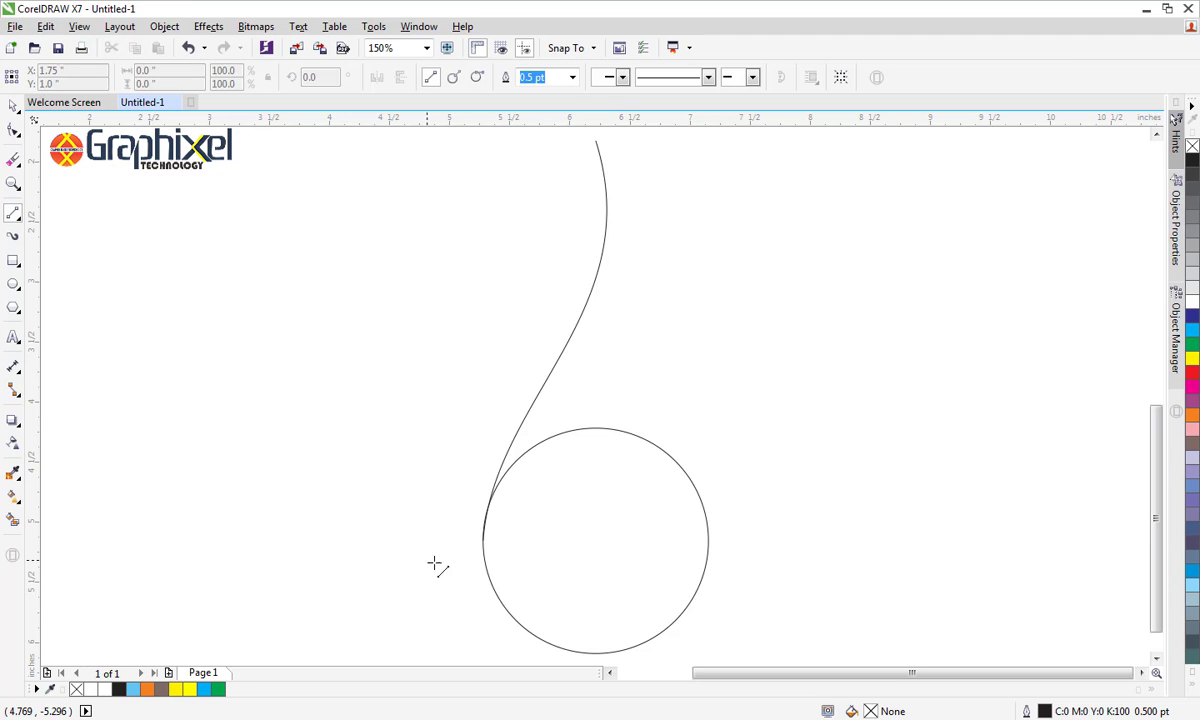
{"action": "left_click", "coordinate": [597, 140]}
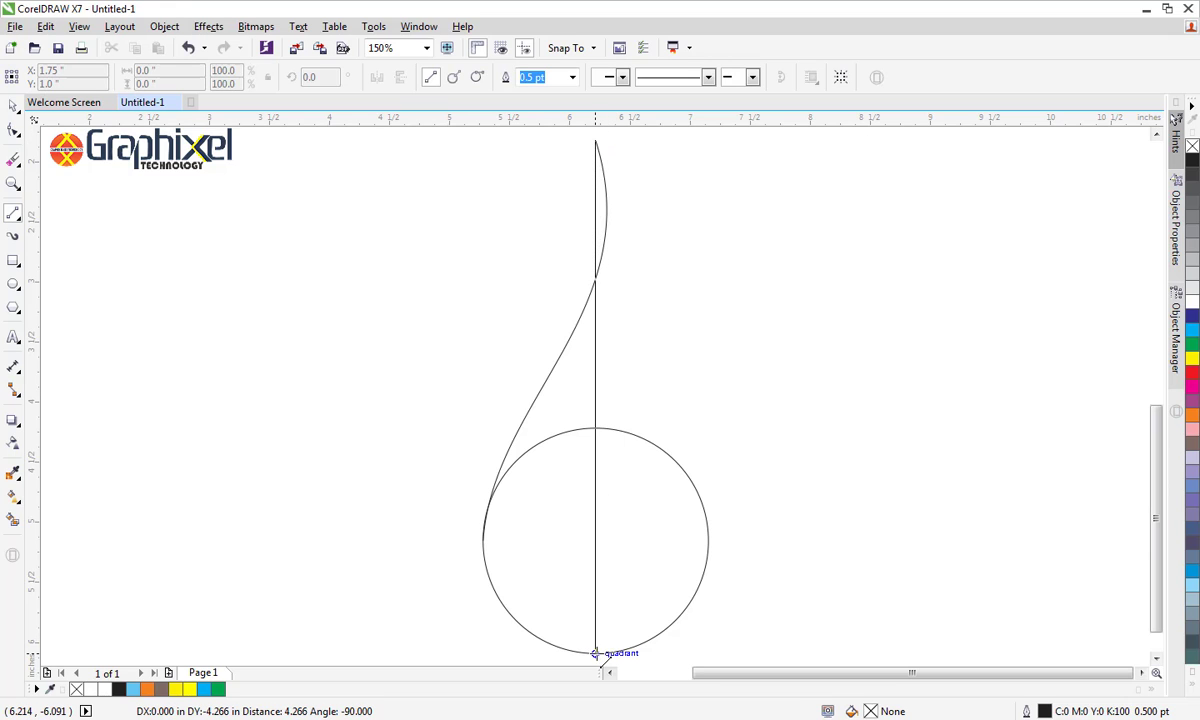
{"action": "left_click", "coordinate": [580, 652]}
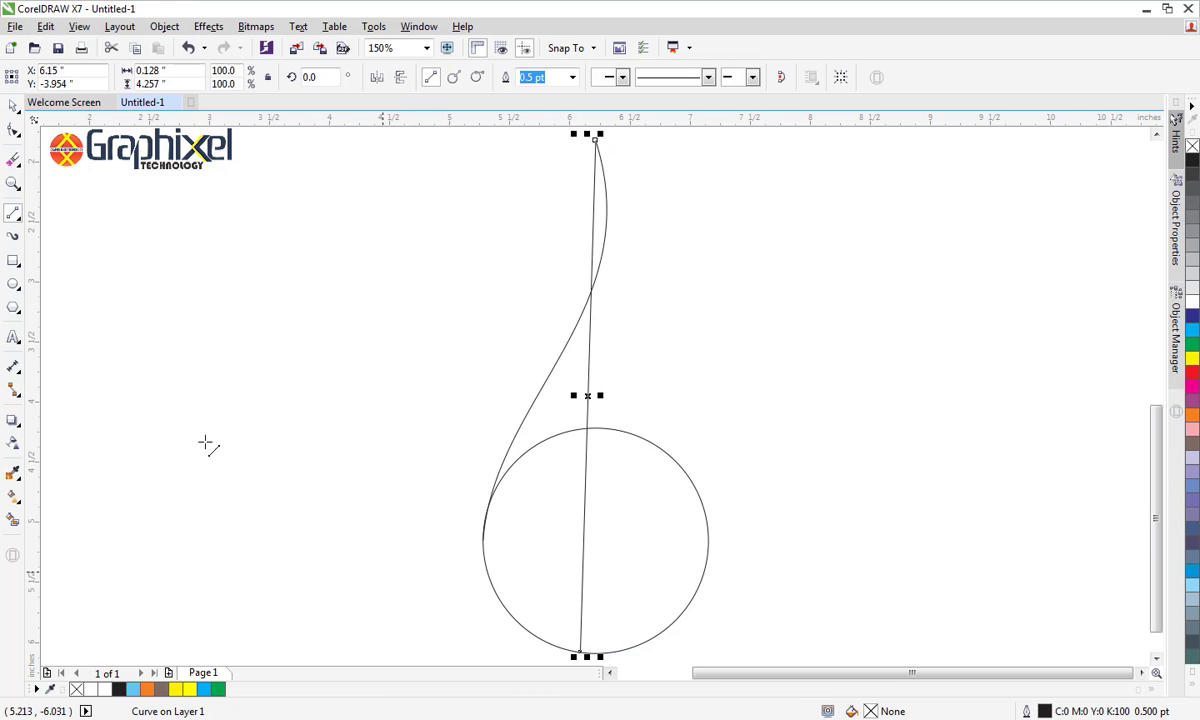
{"action": "left_click", "coordinate": [12, 106]}
{"action": "left_click", "coordinate": [169, 222]}
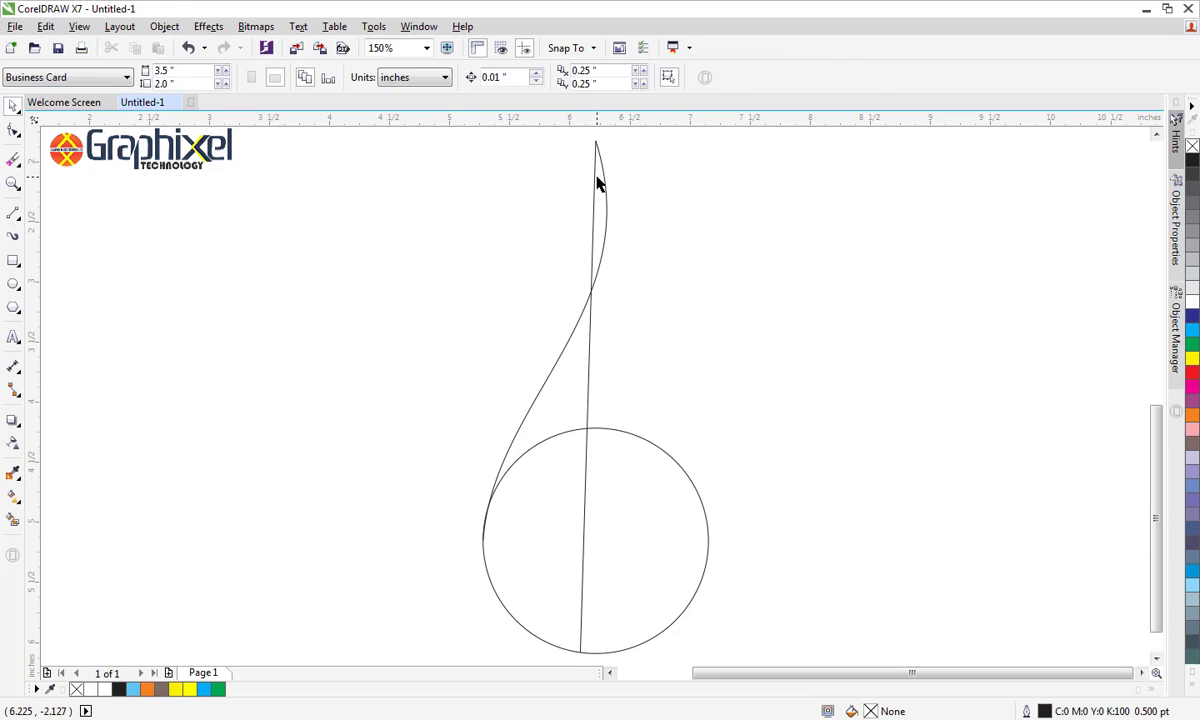
Select both end nodes of the nearly vertical line and convert the line to a curve
{"action": "left_click", "coordinate": [598, 180]}
{"action": "key", "text": "Escape"}
{"action": "left_click", "coordinate": [595, 188]}
{"action": "left_click", "coordinate": [13, 130]}
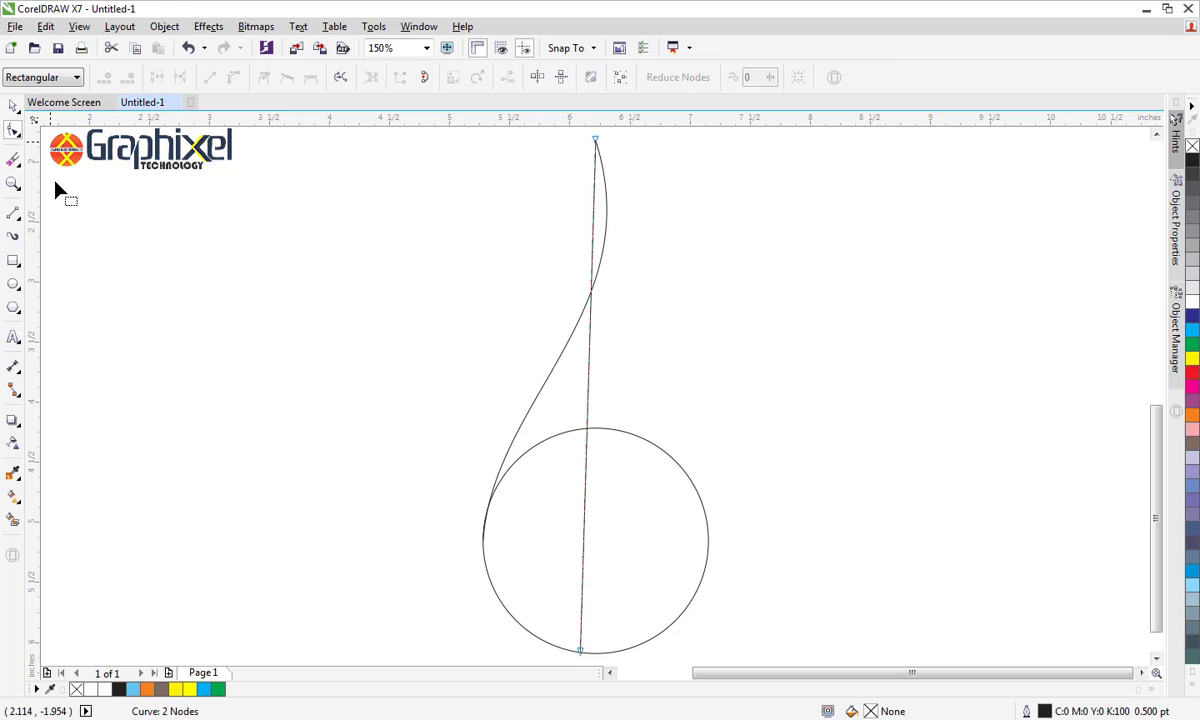
{"action": "left_click", "coordinate": [595, 141]}
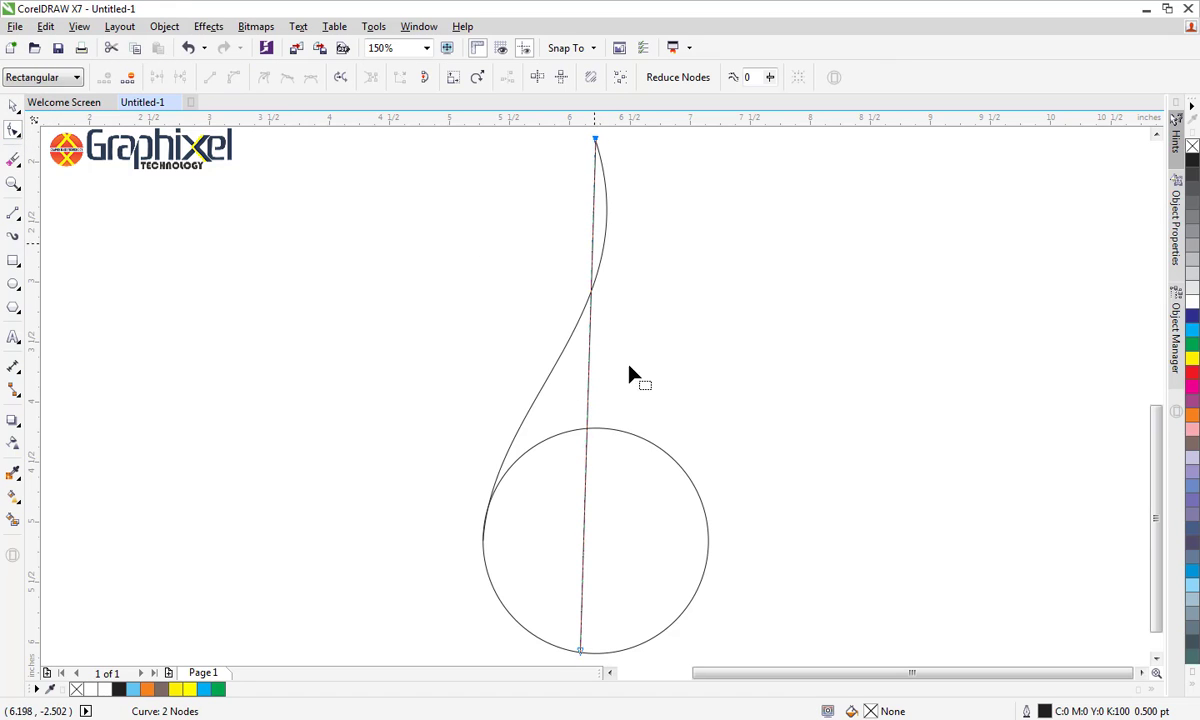
{"action": "left_click", "coordinate": [579, 651], "text": "shift"}
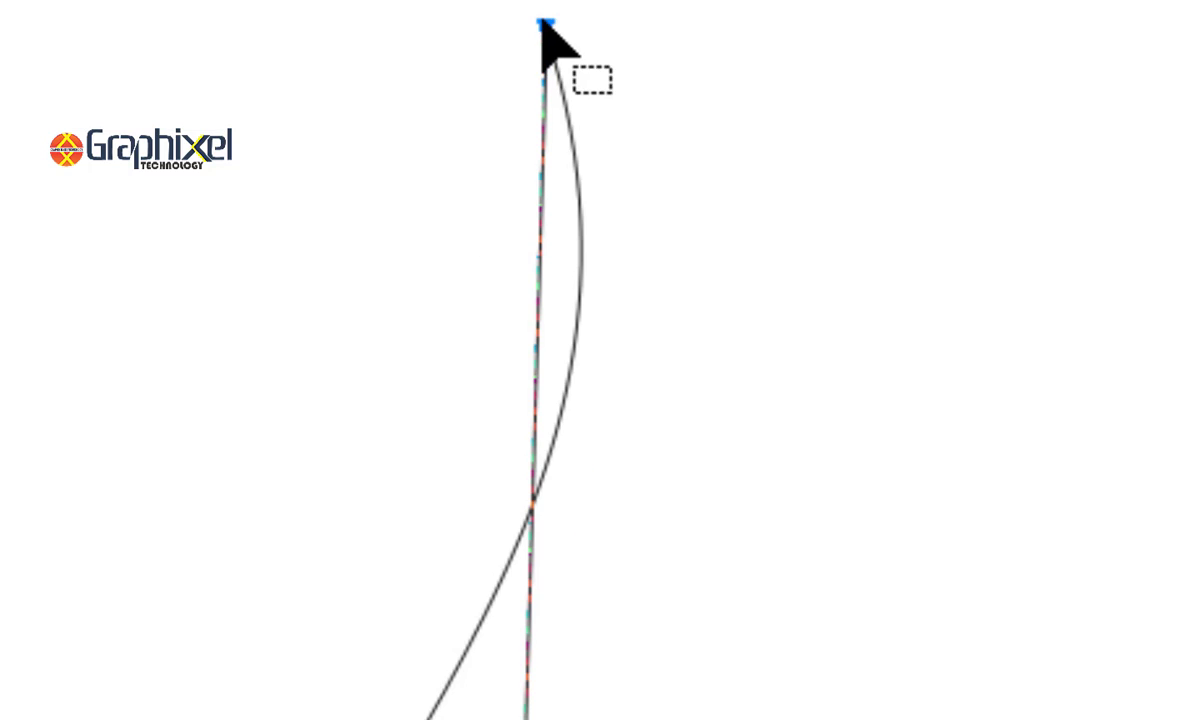
{"action": "right_click", "coordinate": [593, 141]}
{"action": "left_click", "coordinate": [628, 212]}
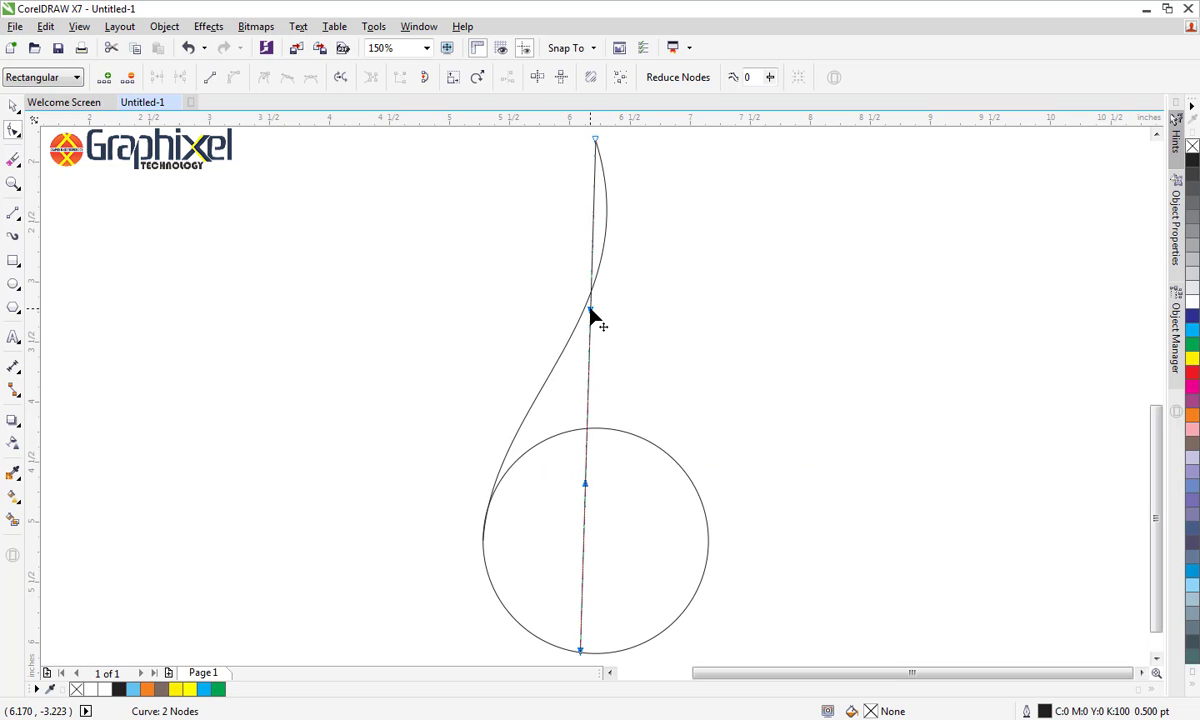
Shape this curve into a second S beside the first, bulging right near the top and left inside the circle
{"action": "left_click_drag", "start_coordinate": [590, 313], "coordinate": [700, 277]}
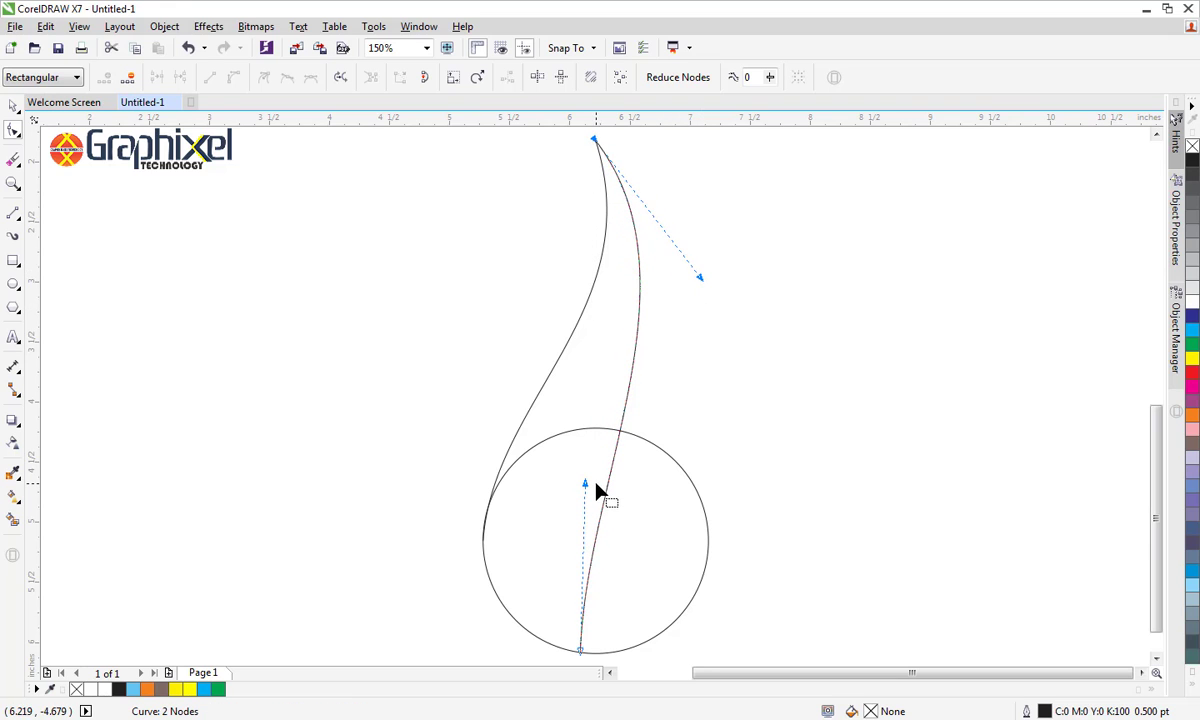
{"action": "left_click_drag", "start_coordinate": [586, 488], "coordinate": [389, 507]}
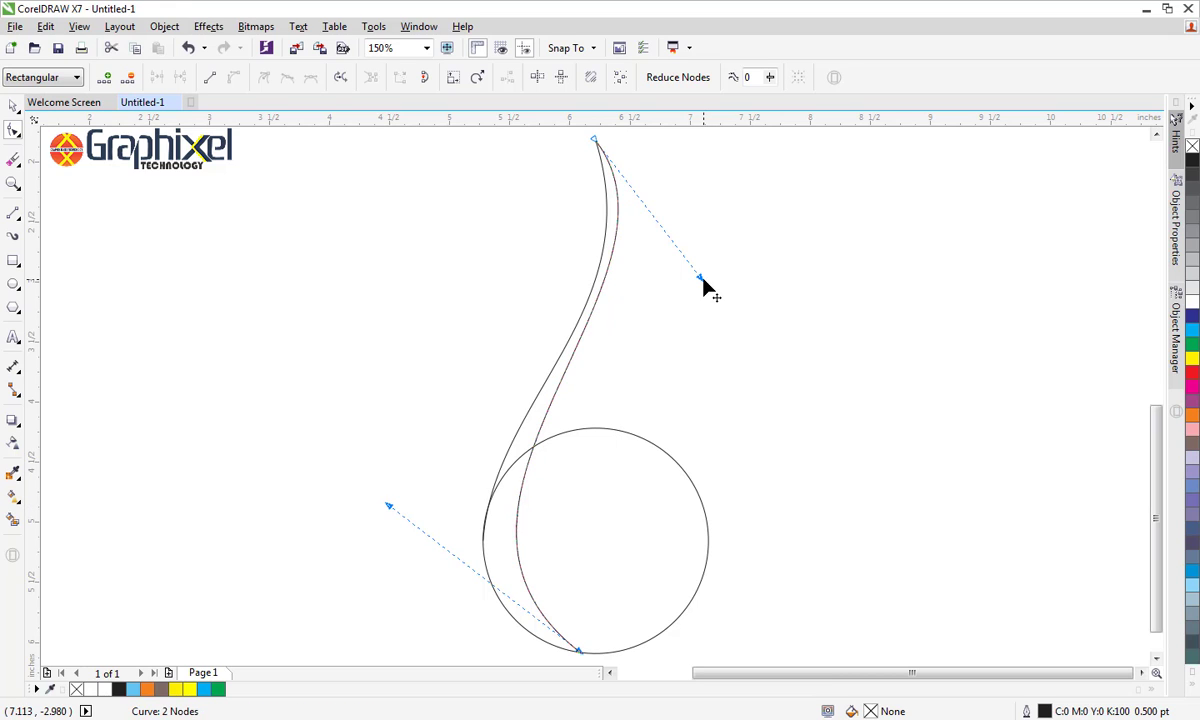
{"action": "left_click_drag", "start_coordinate": [701, 278], "coordinate": [771, 280]}
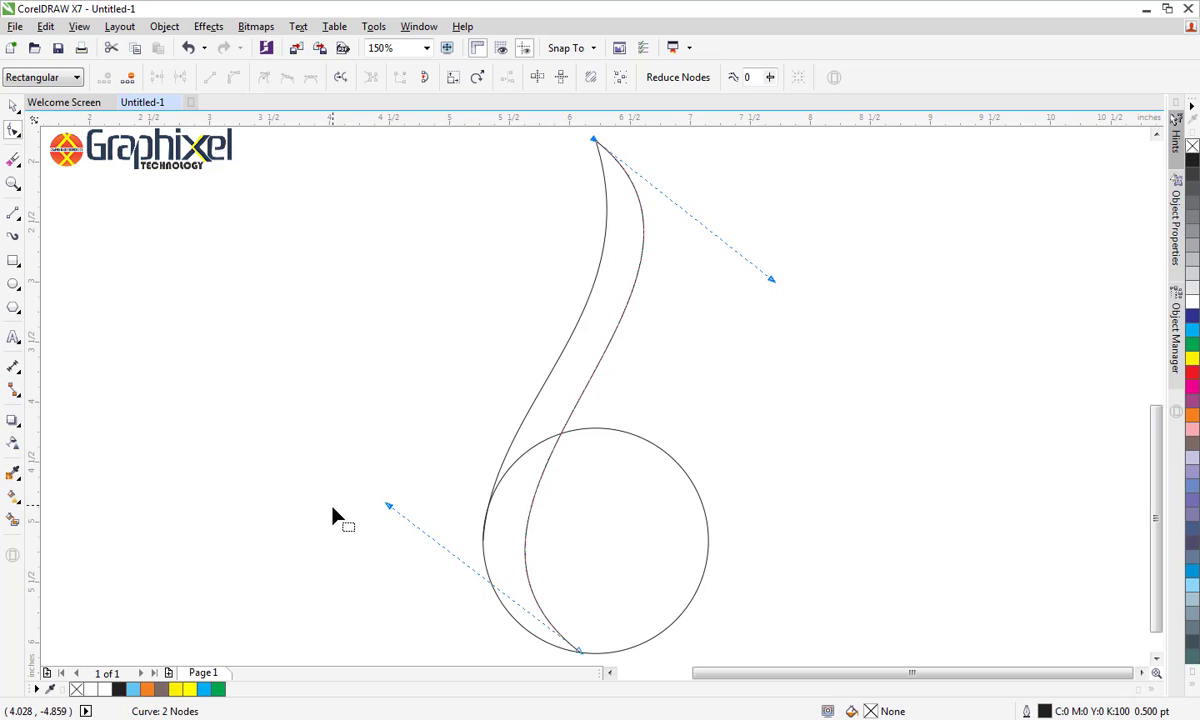
{"action": "left_click_drag", "start_coordinate": [388, 506], "coordinate": [386, 510]}
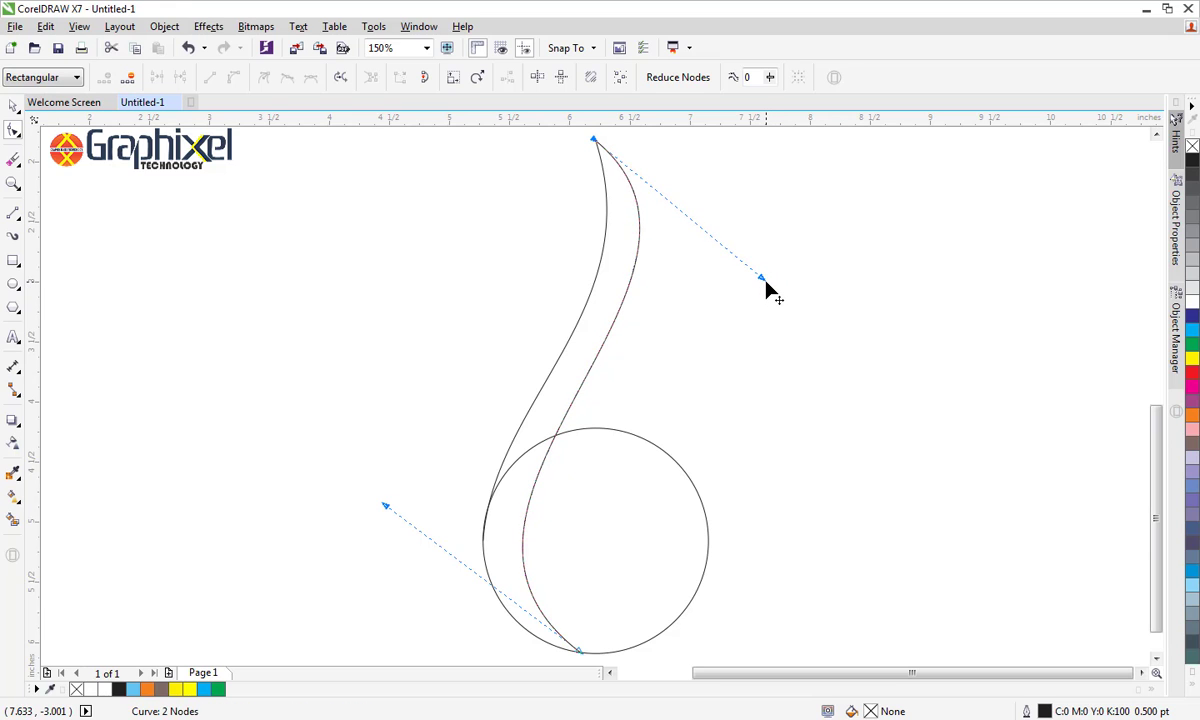
{"action": "left_click_drag", "start_coordinate": [769, 284], "coordinate": [772, 281]}
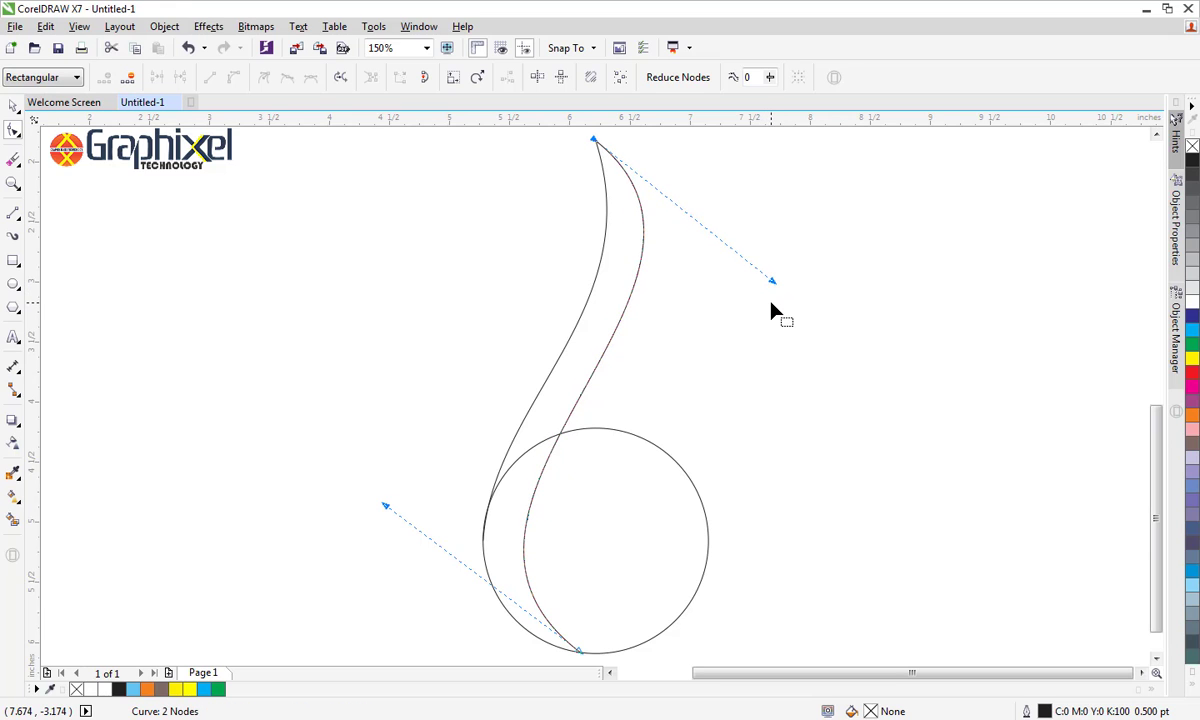
{"action": "left_click", "coordinate": [13, 105]}
{"action": "left_click", "coordinate": [220, 300]}
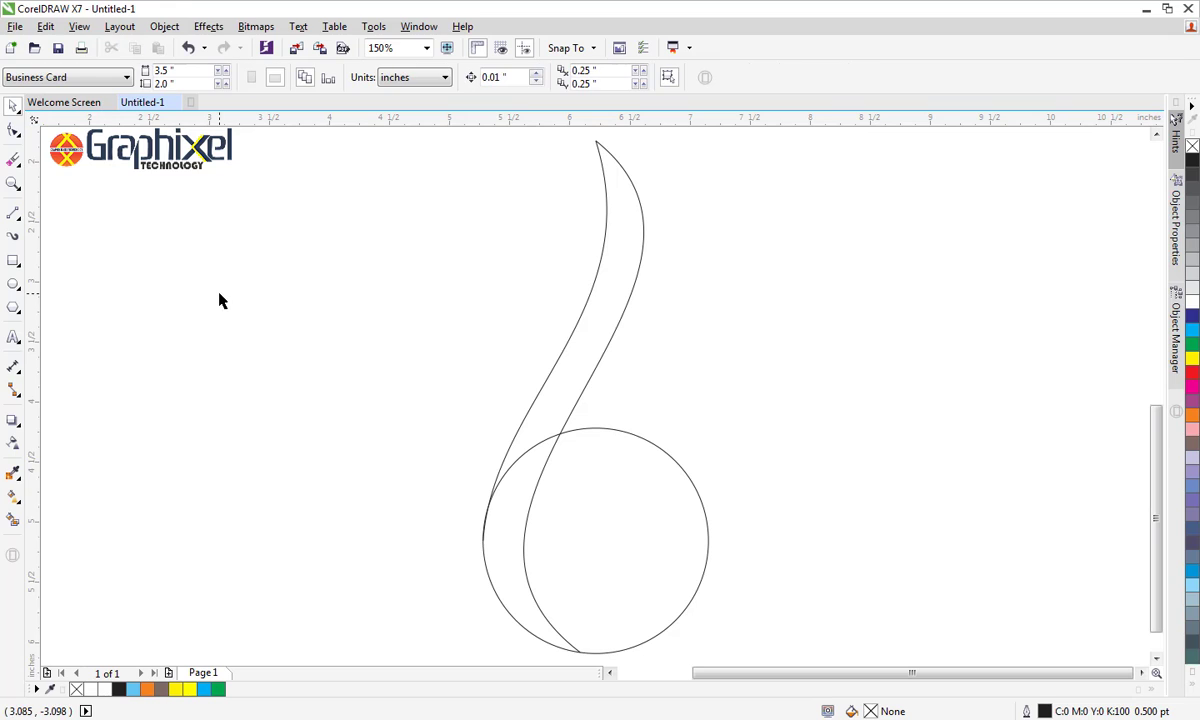
{"action": "left_click", "coordinate": [13, 212]}
{"action": "left_click", "coordinate": [596, 142]}
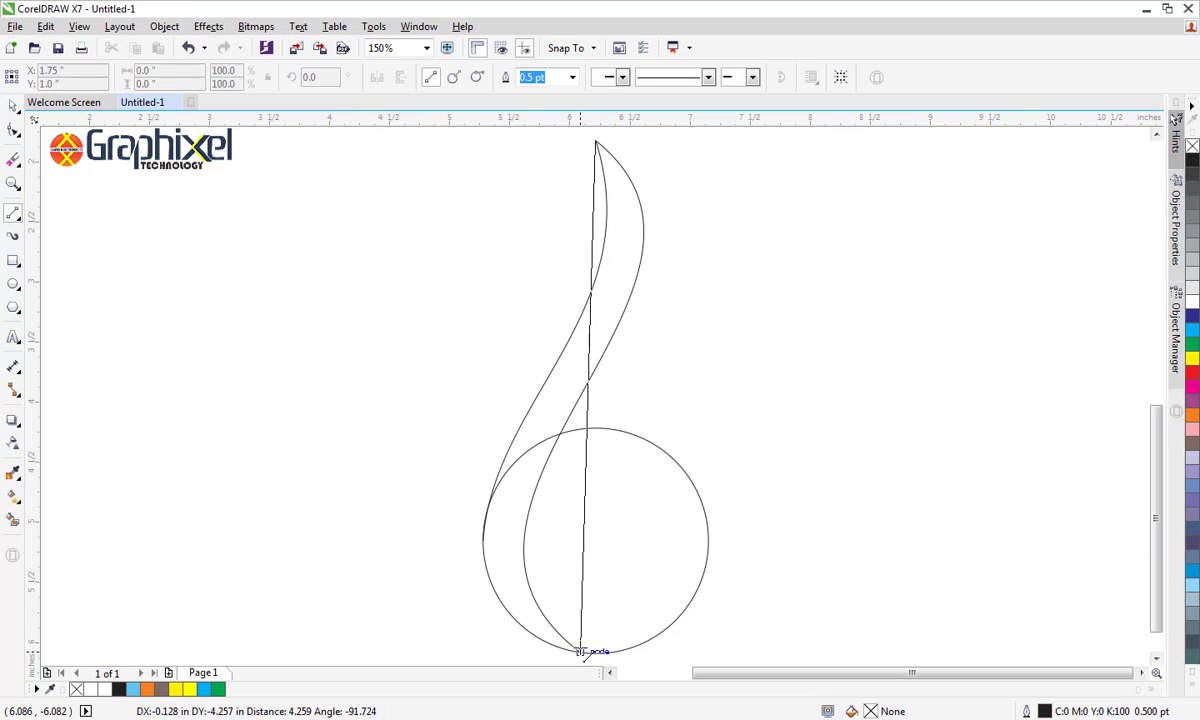
{"action": "key", "text": "Escape"}
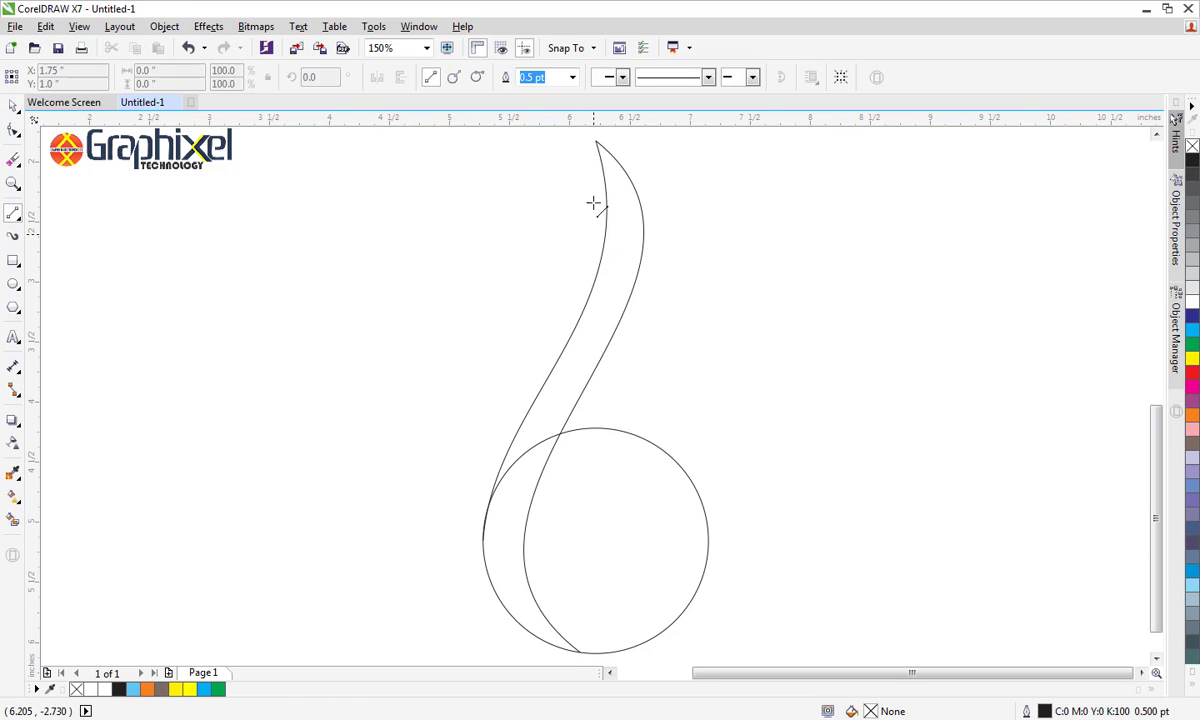
Draw a line from the curves' shared top end to the circle's rightmost point and shape it into an outward-bulging curve
{"action": "left_click_drag", "start_coordinate": [596, 142], "coordinate": [708, 541]}
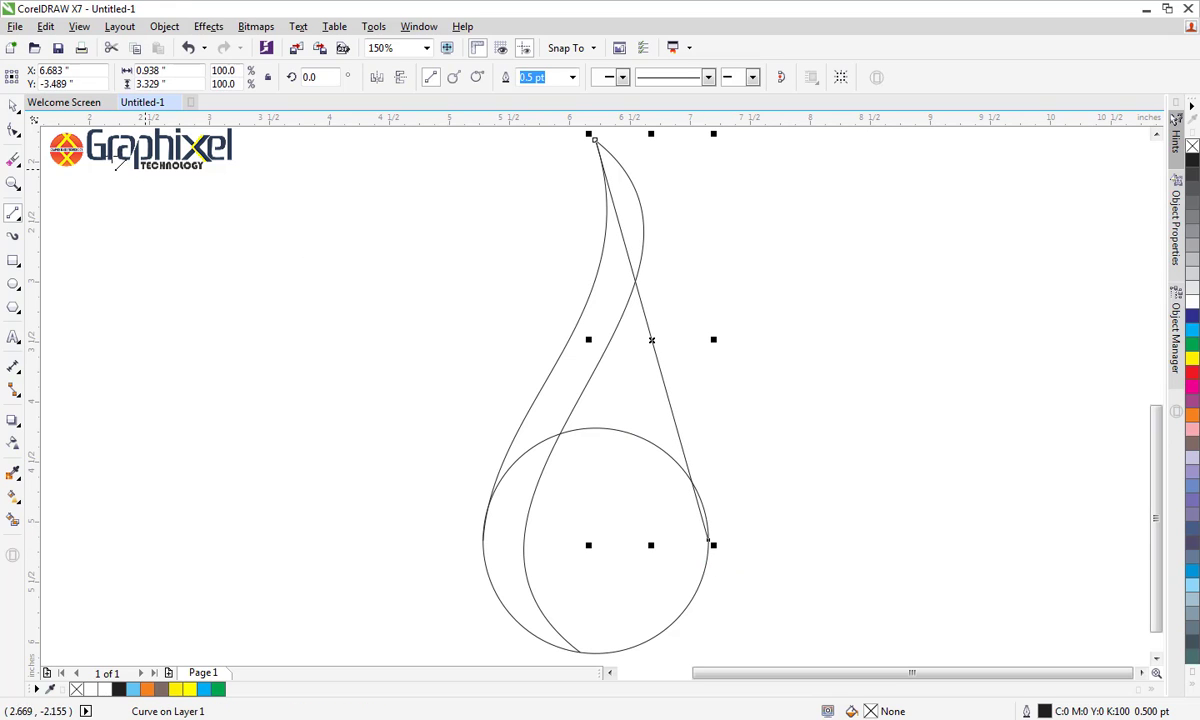
{"action": "left_click", "coordinate": [15, 133]}
{"action": "left_click", "coordinate": [596, 142]}
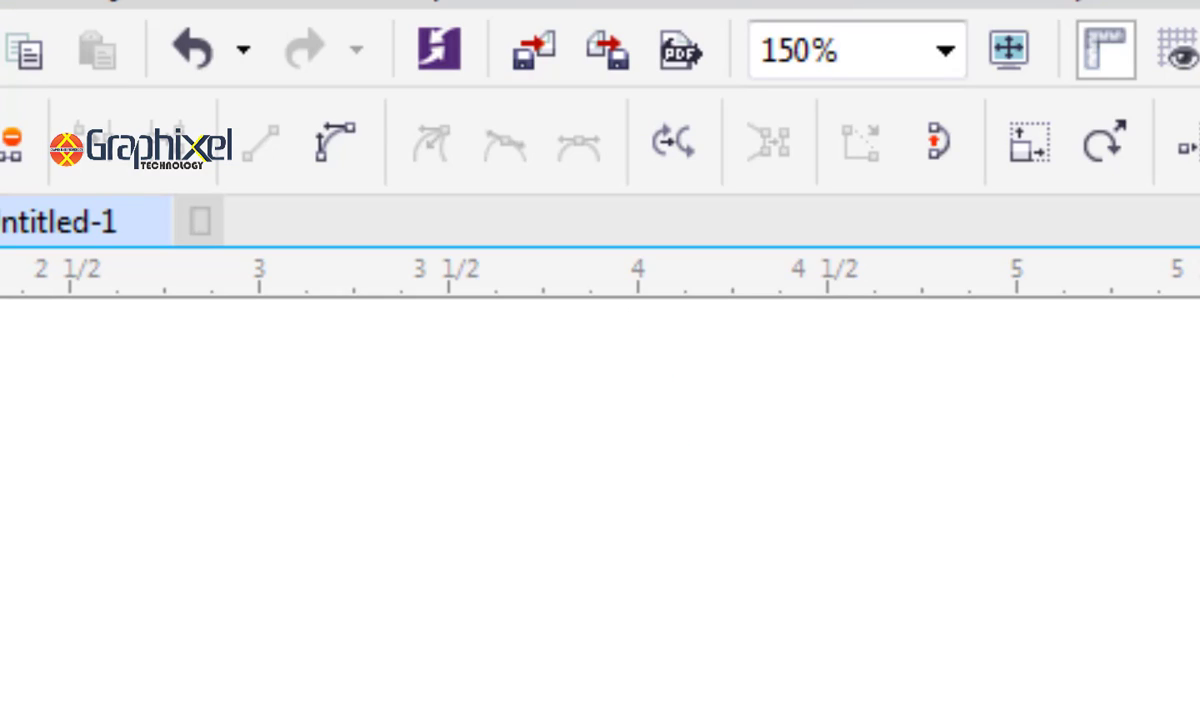
{"action": "left_click", "coordinate": [330, 140]}
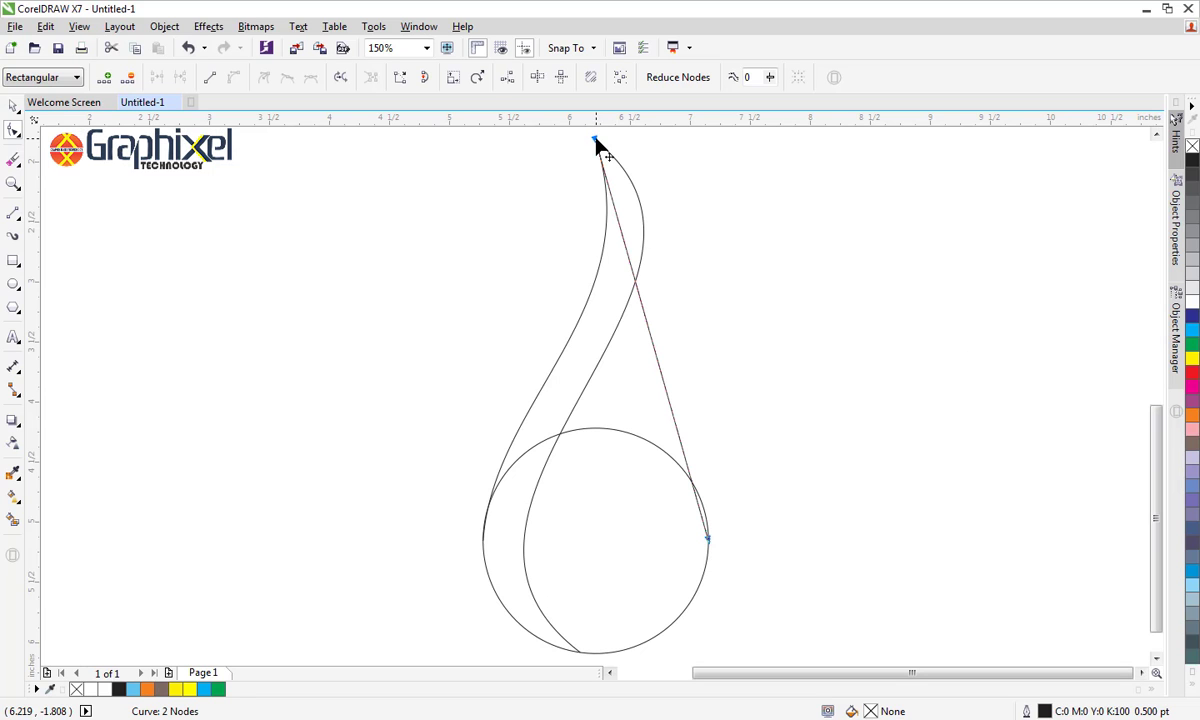
{"action": "left_click_drag", "start_coordinate": [633, 276], "coordinate": [680, 201]}
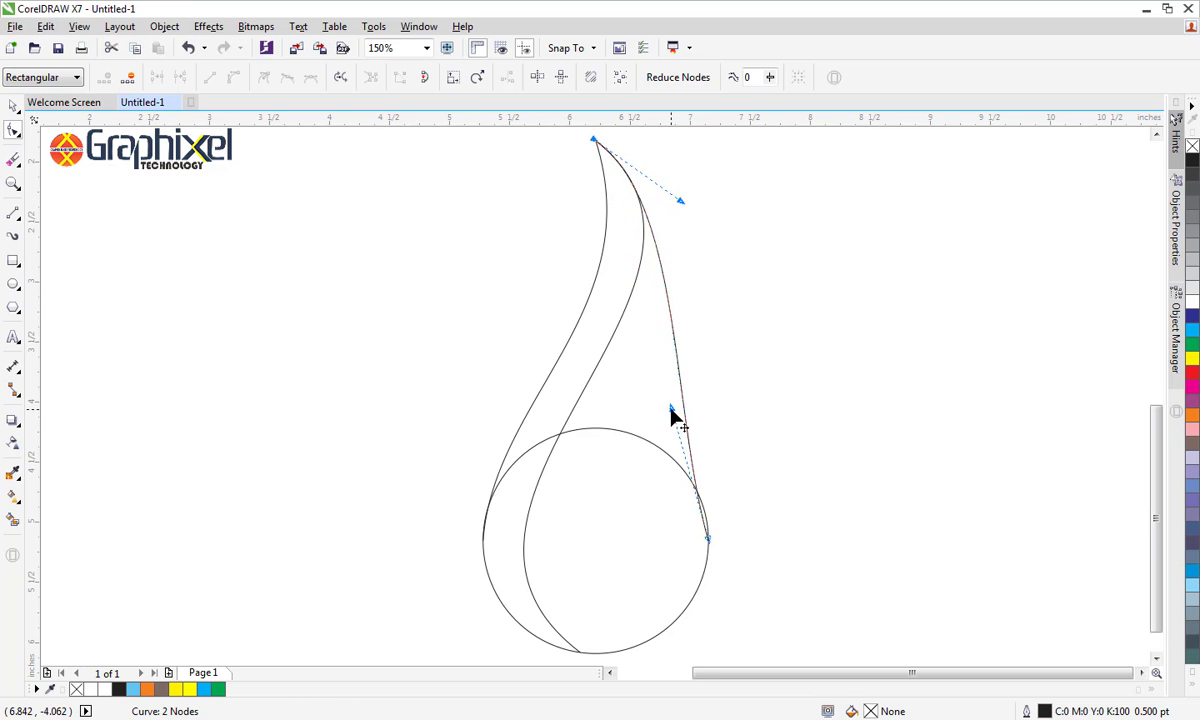
{"action": "left_click_drag", "start_coordinate": [671, 408], "coordinate": [705, 456]}
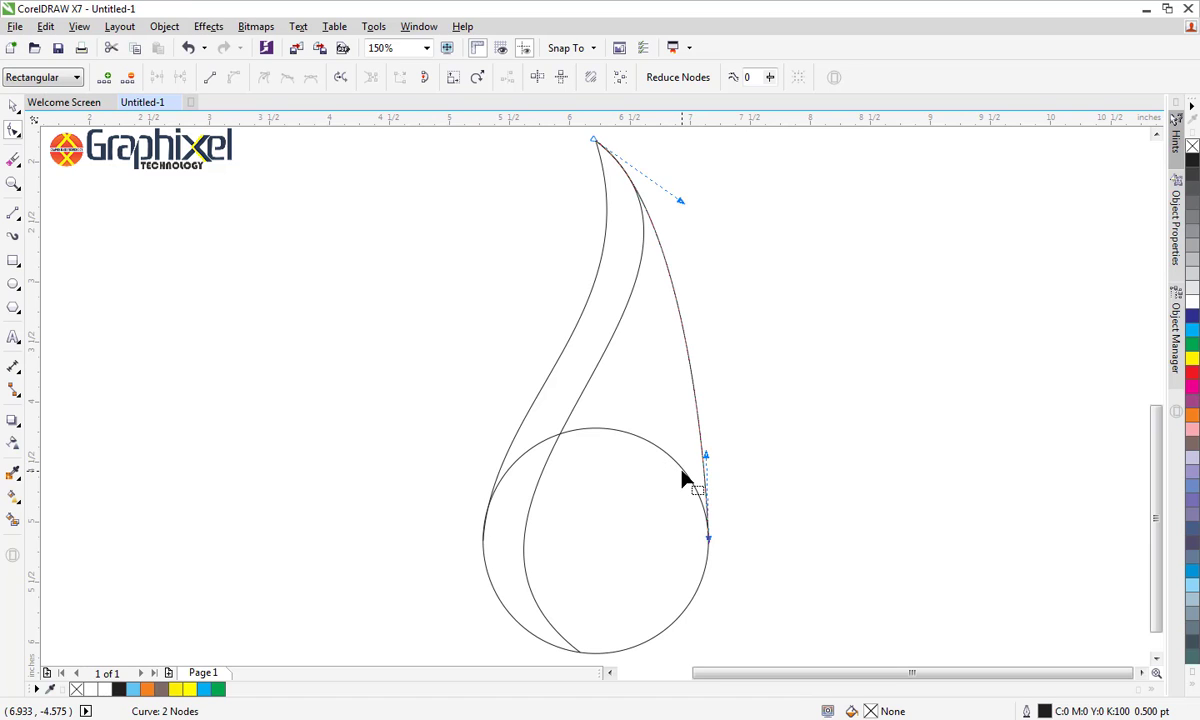
Draw a line about 3.35 inches long from the upper part of the outer right curve to the node just left of the circle's bottom
{"action": "left_click", "coordinate": [13, 106]}
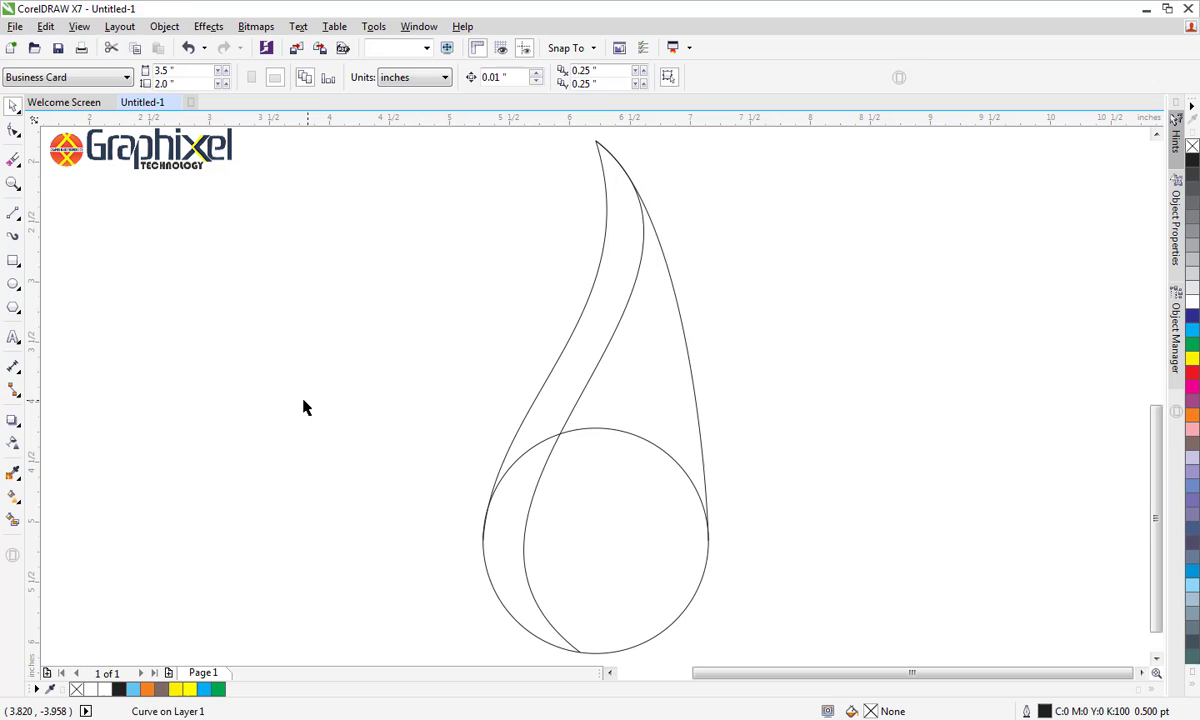
{"action": "left_click", "coordinate": [13, 215]}
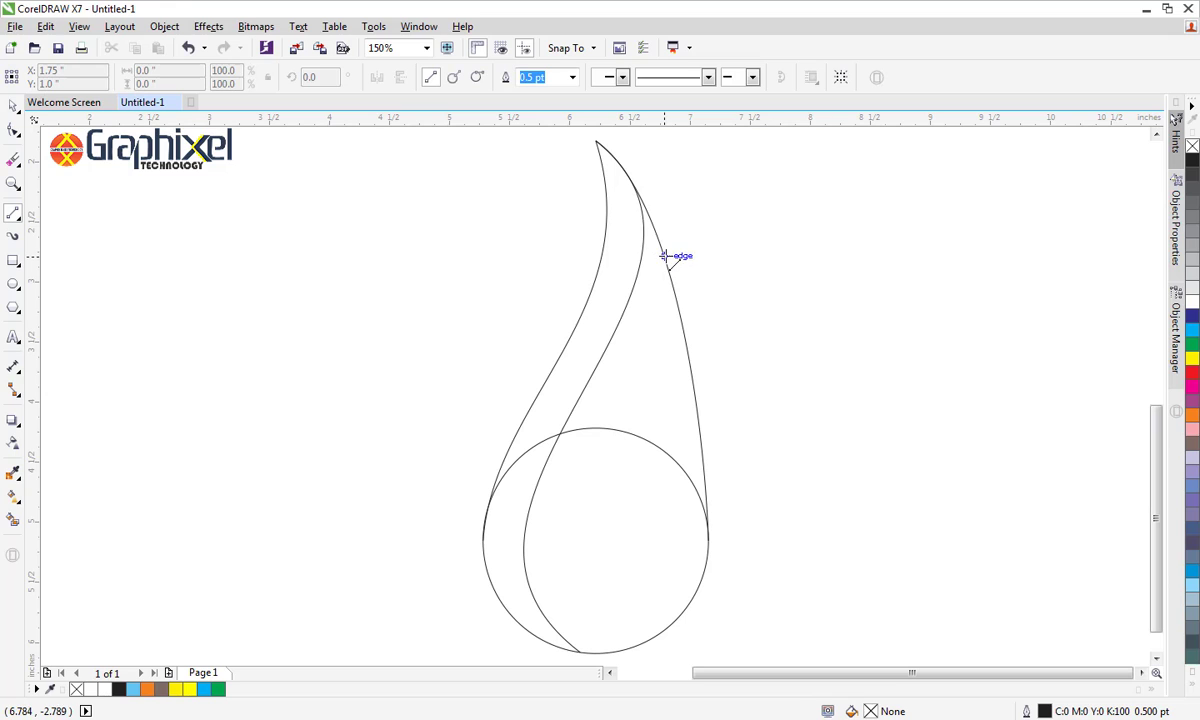
{"action": "left_click", "coordinate": [664, 257]}
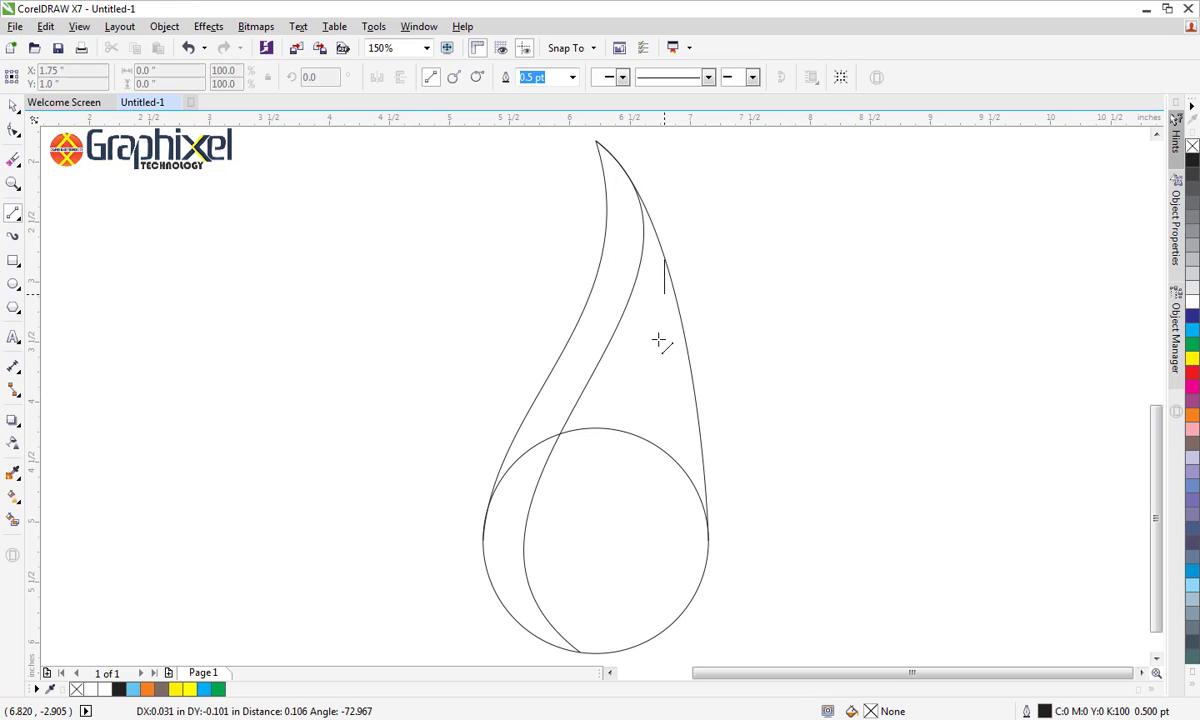
{"action": "left_click", "coordinate": [580, 651]}
Convert this line to a curve and shape it into a third S, bulging right near its top and left inside the circle
{"action": "key", "text": "F10"}
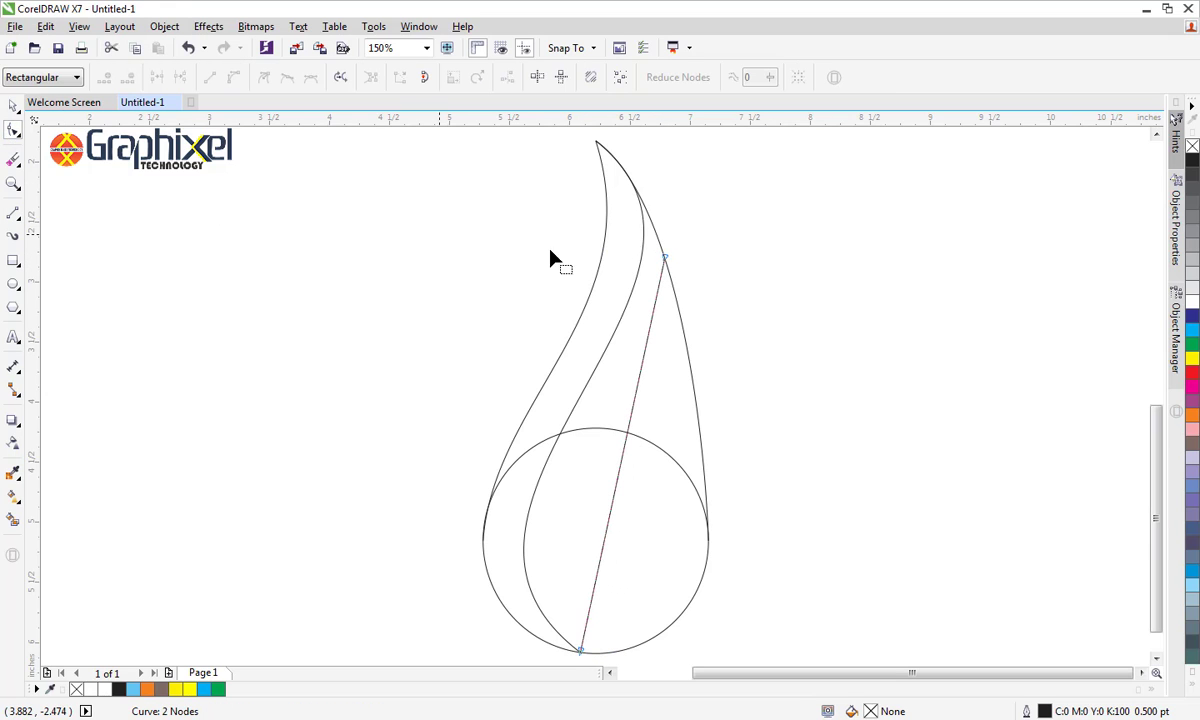
{"action": "left_click", "coordinate": [666, 259]}
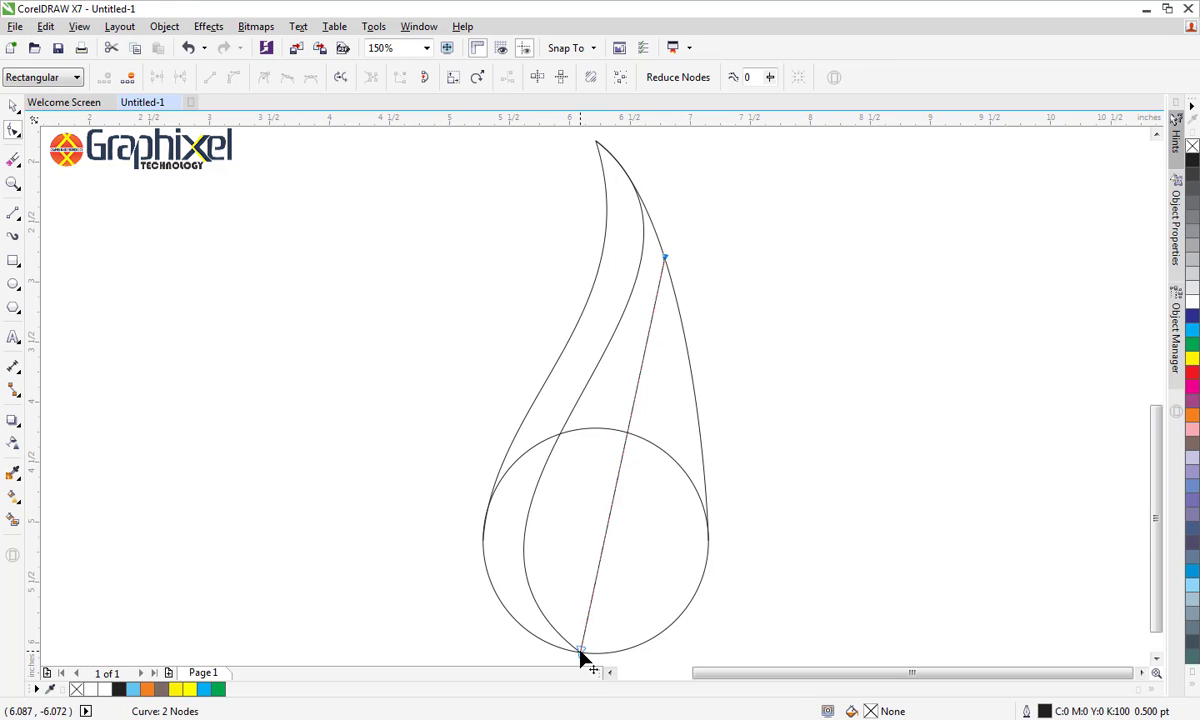
{"action": "right_click", "coordinate": [580, 652]}
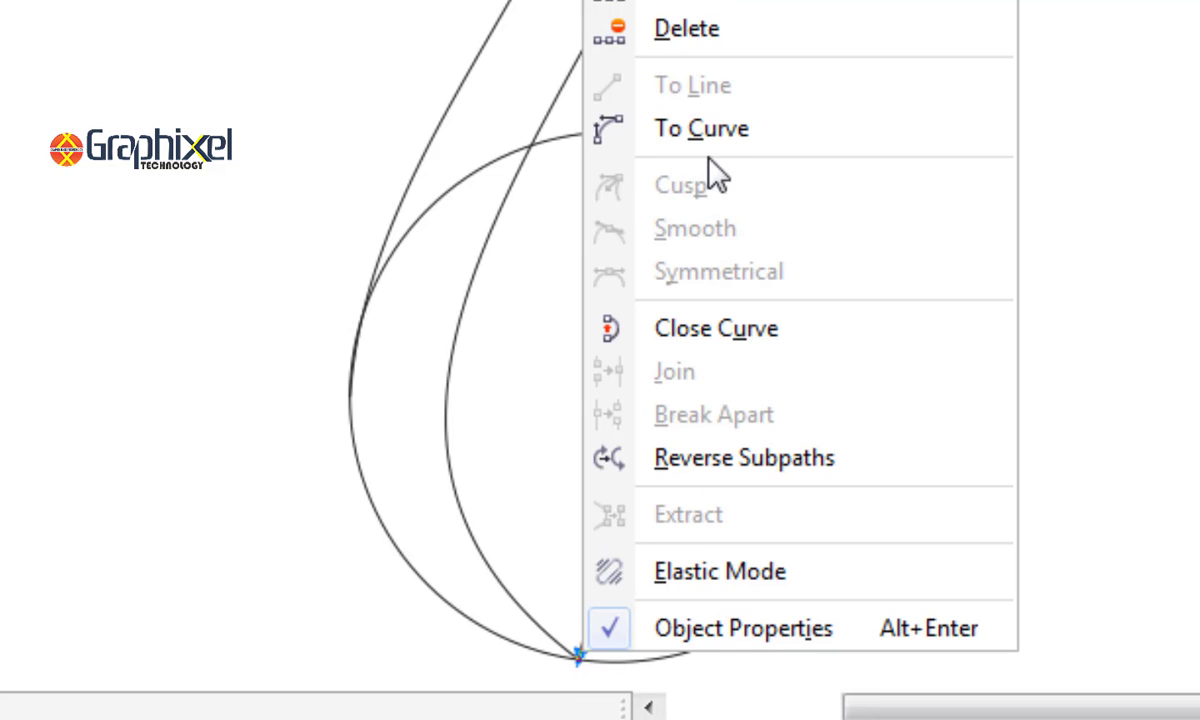
{"action": "left_click", "coordinate": [704, 129]}
{"action": "left_click", "coordinate": [658, 298]}
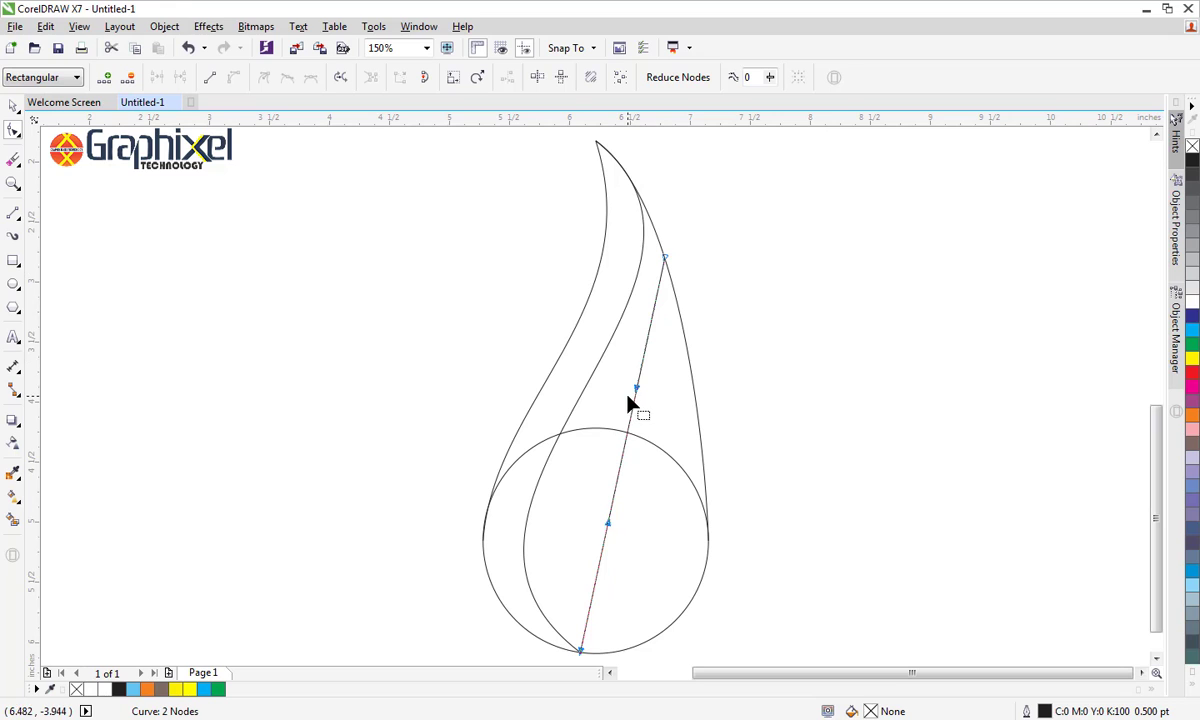
{"action": "left_click_drag", "start_coordinate": [636, 390], "coordinate": [680, 400]}
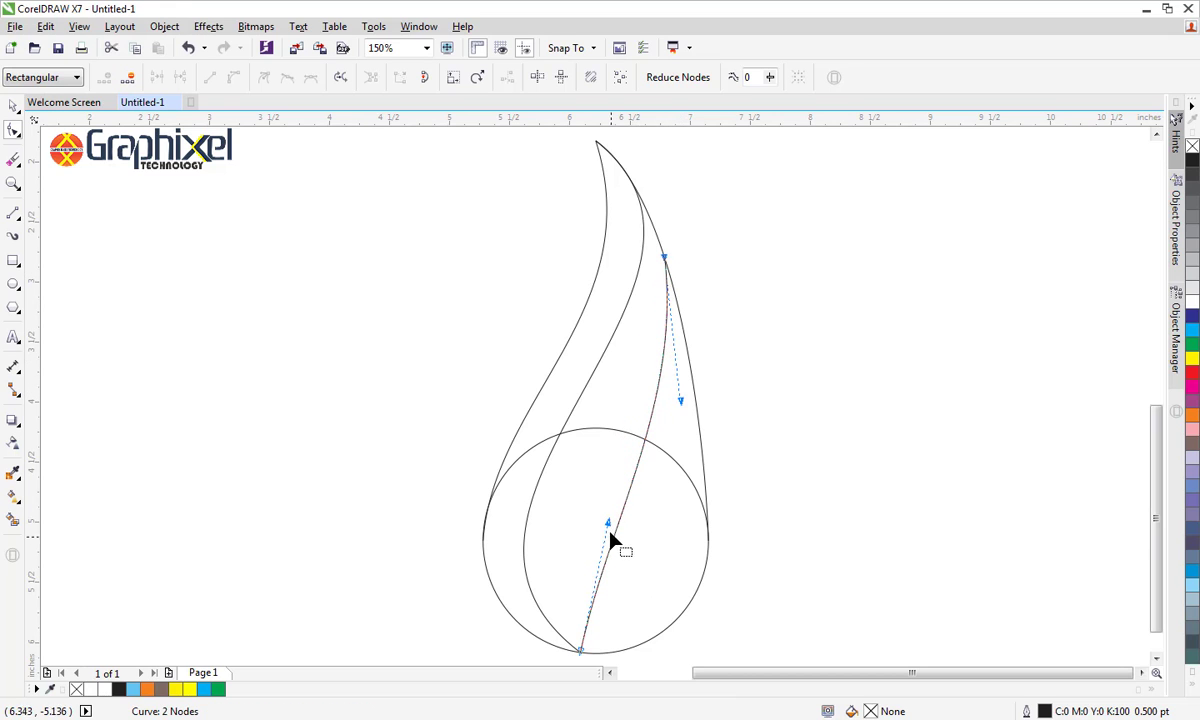
{"action": "left_click_drag", "start_coordinate": [608, 525], "coordinate": [500, 473]}
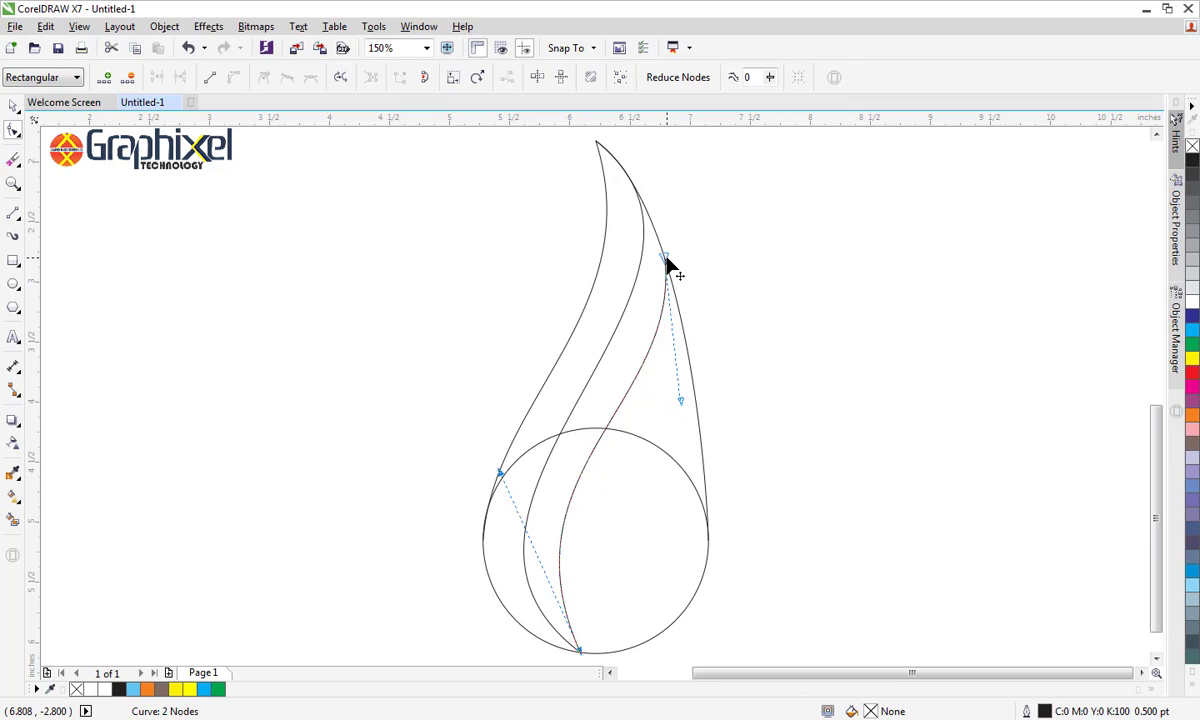
{"action": "left_click", "coordinate": [13, 104]}
{"action": "left_click", "coordinate": [209, 284]}
Draw a line about 0.84 by 2.75 inches from the outer right curve's midpoint to the shared bottom node and convert it to a curve
{"action": "left_click", "coordinate": [13, 214]}
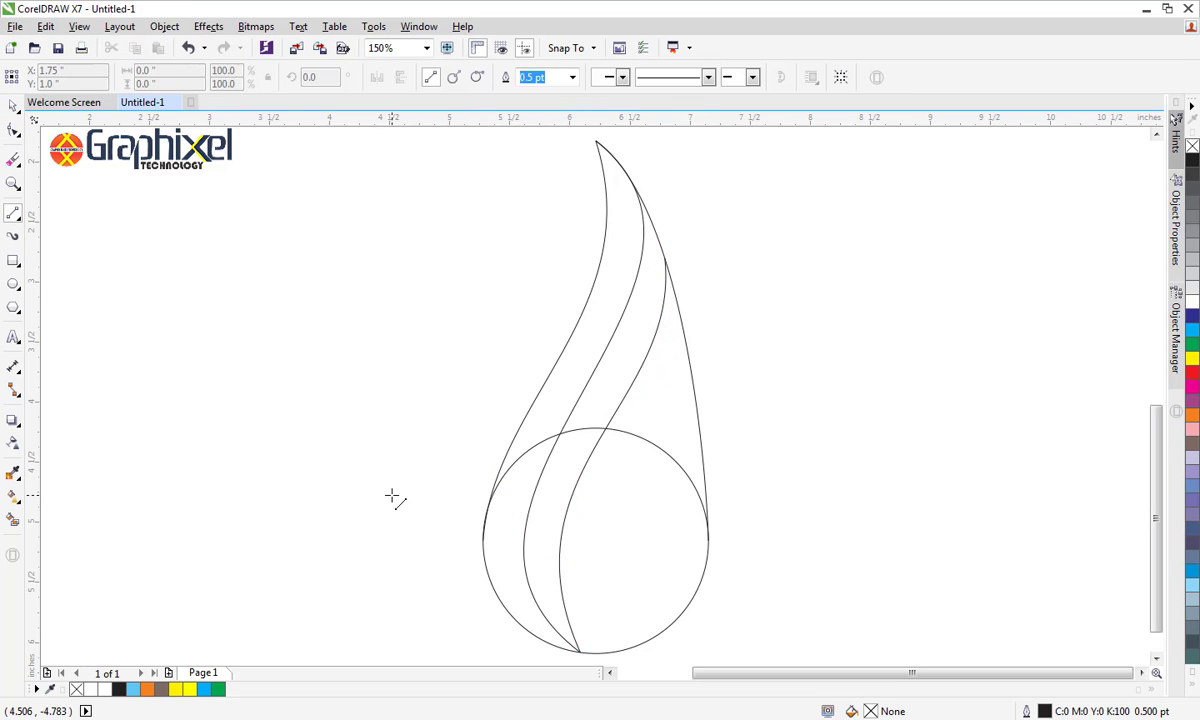
{"action": "left_click", "coordinate": [682, 326]}
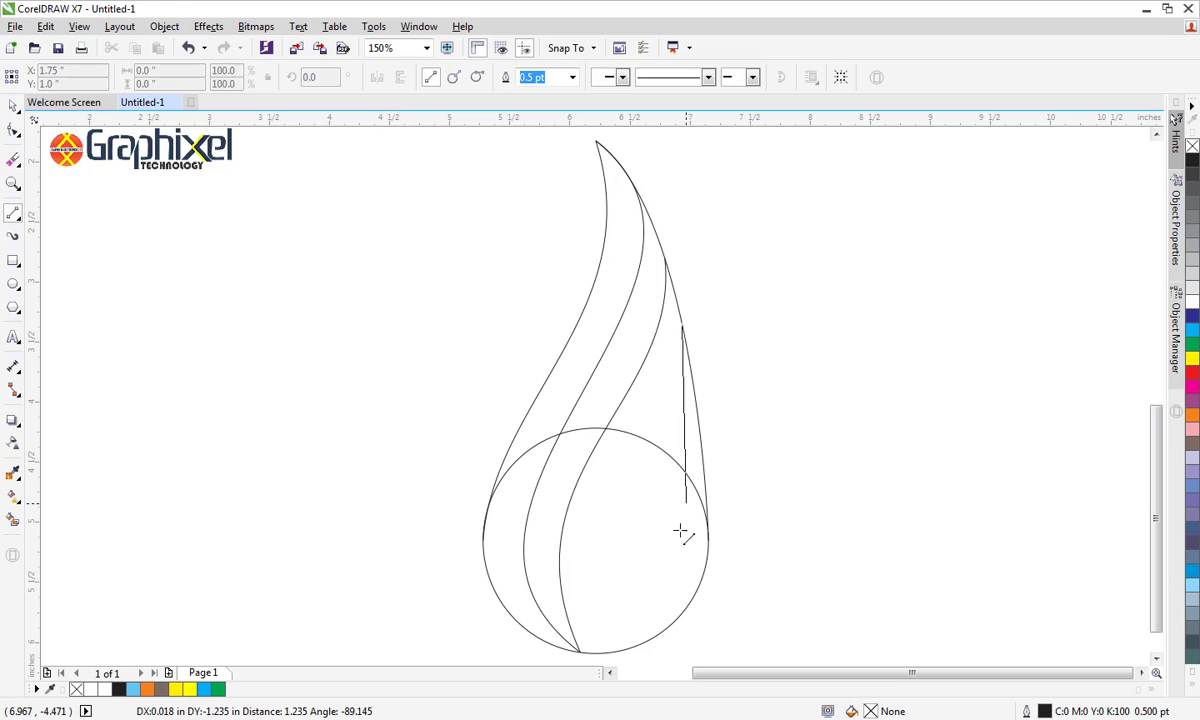
{"action": "left_click", "coordinate": [577, 651]}
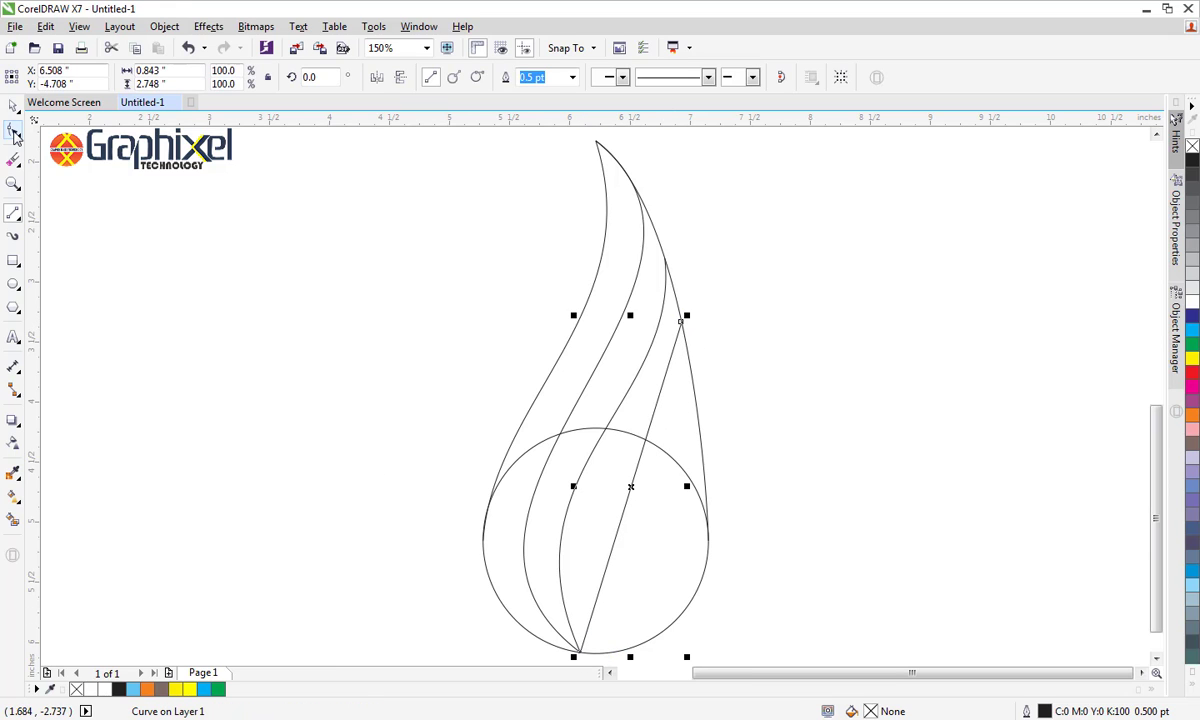
{"action": "left_click", "coordinate": [14, 133]}
{"action": "left_click", "coordinate": [681, 323]}
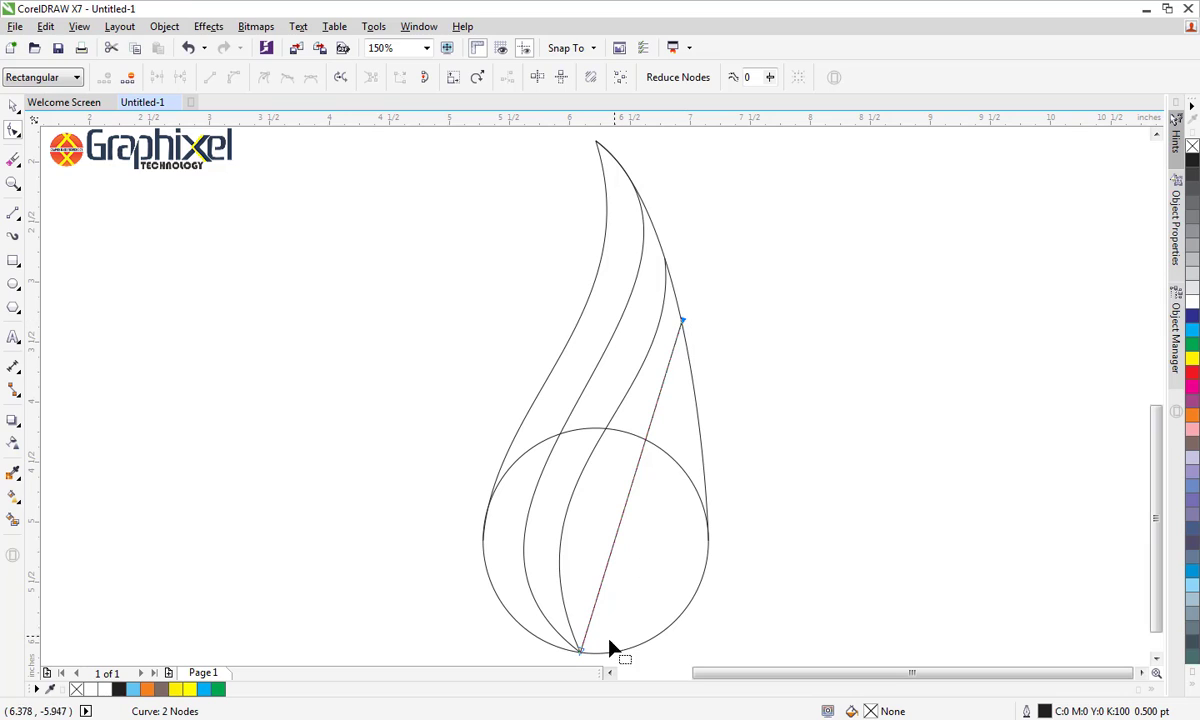
{"action": "left_click", "coordinate": [581, 652], "text": "shift"}
{"action": "left_click", "coordinate": [233, 77]}
Shape this curve into a fourth S that bulges right below its top end and sweeps left gently toward the shared bottom node
{"action": "left_click_drag", "start_coordinate": [647, 431], "coordinate": [694, 429]}
{"action": "left_click_drag", "start_coordinate": [614, 548], "coordinate": [562, 464]}
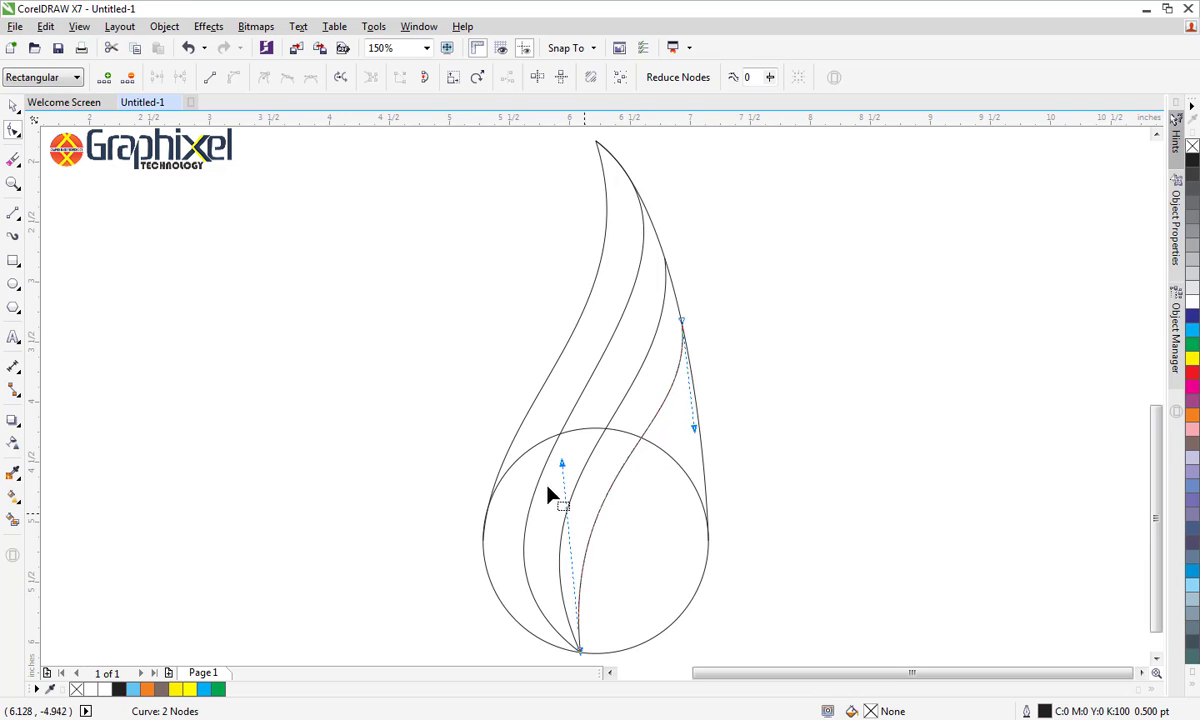
{"action": "left_click_drag", "start_coordinate": [558, 468], "coordinate": [546, 529]}
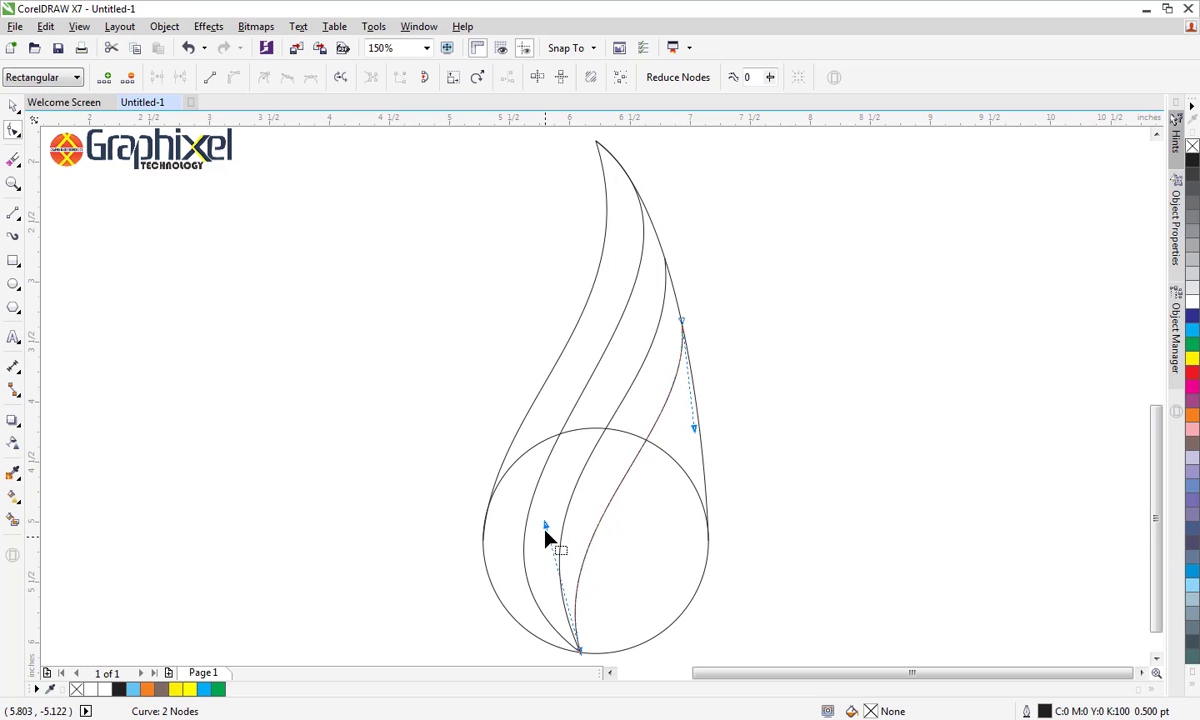
{"action": "left_click_drag", "start_coordinate": [547, 524], "coordinate": [563, 503]}
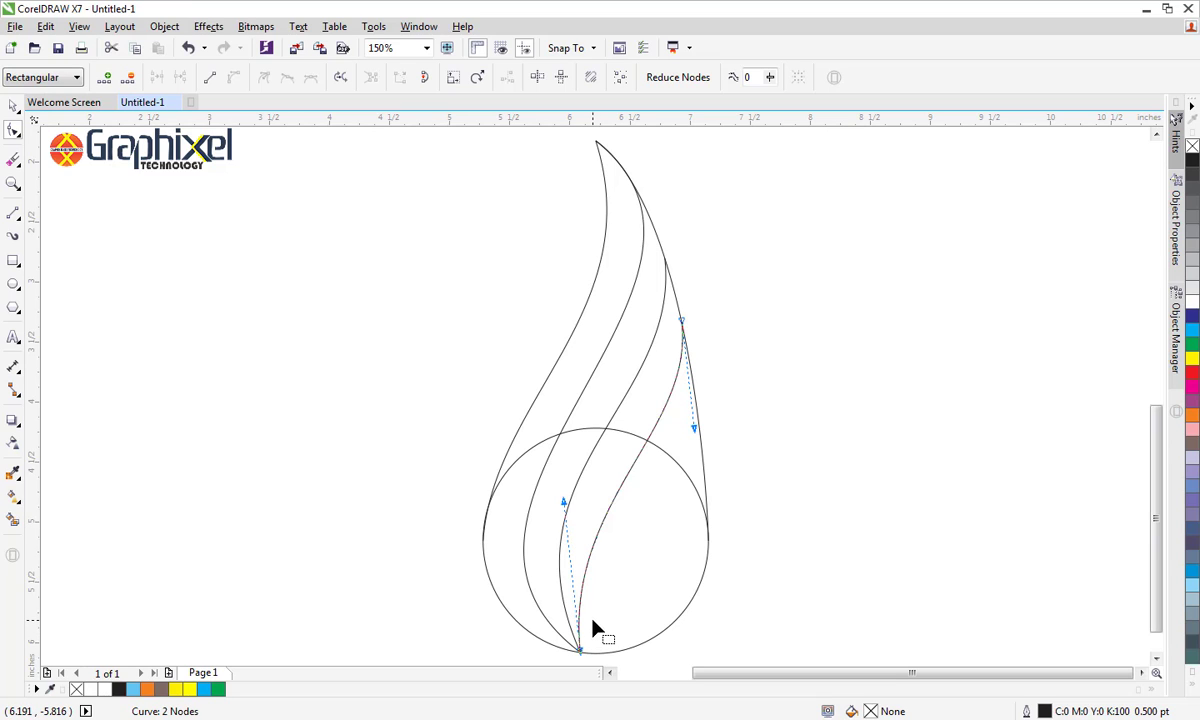
{"action": "left_click", "coordinate": [12, 106]}
{"action": "left_click", "coordinate": [380, 555]}
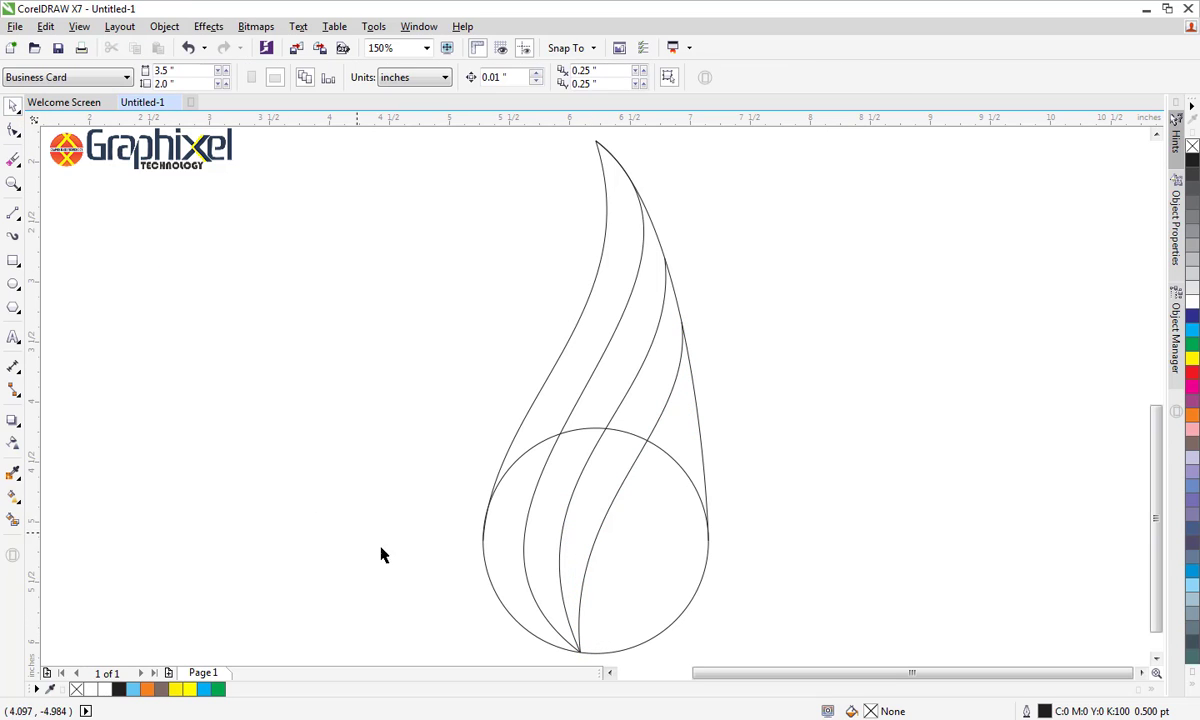
Reshape the third S-curve by raising its top end slightly along the outer curve and bending its lower part further left
{"action": "left_click", "coordinate": [563, 600]}
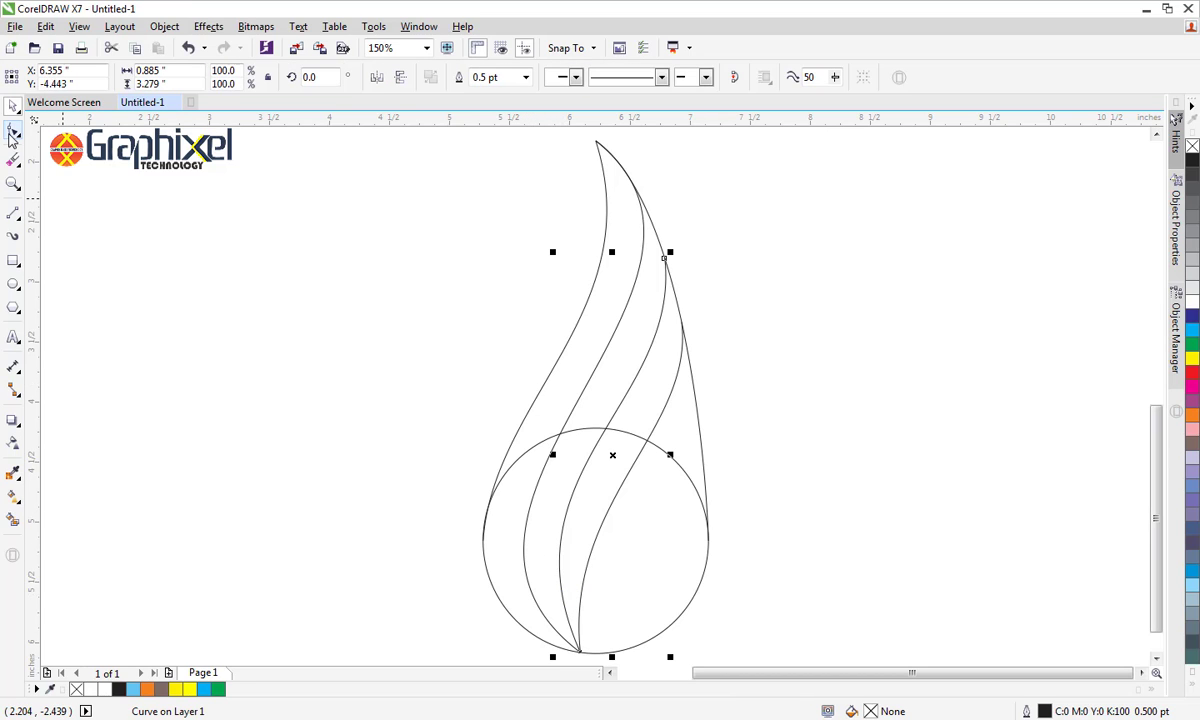
{"action": "left_click", "coordinate": [12, 133]}
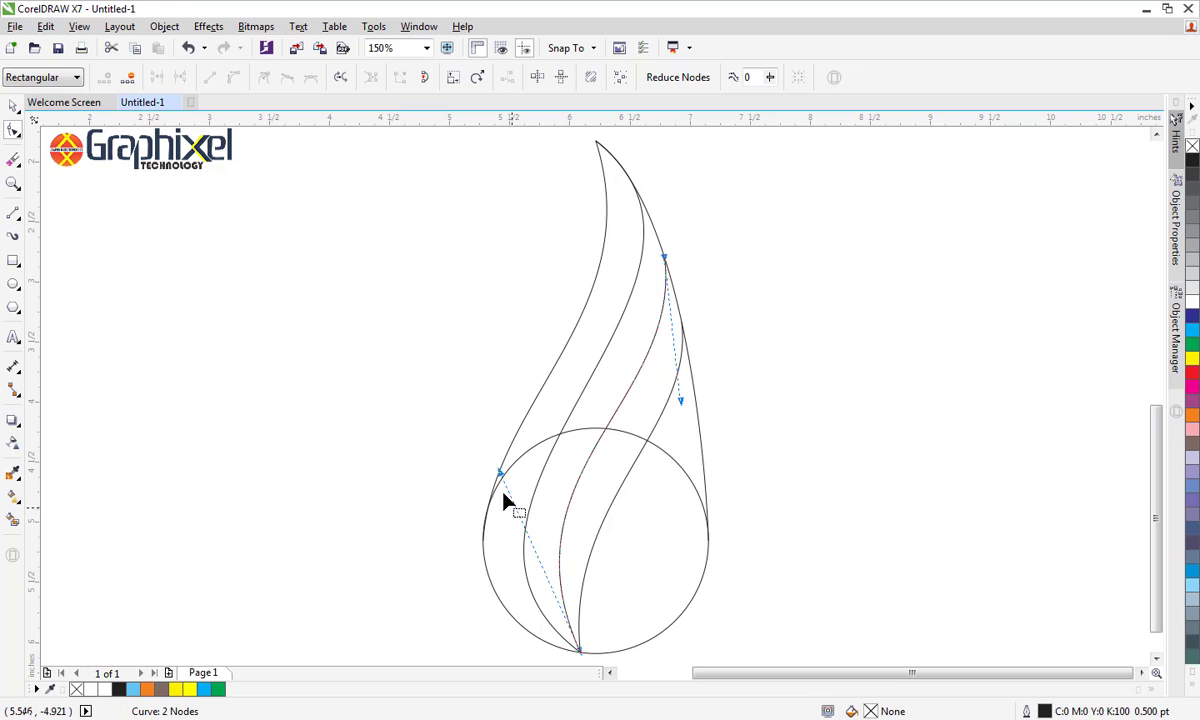
{"action": "left_click_drag", "start_coordinate": [501, 478], "coordinate": [426, 534]}
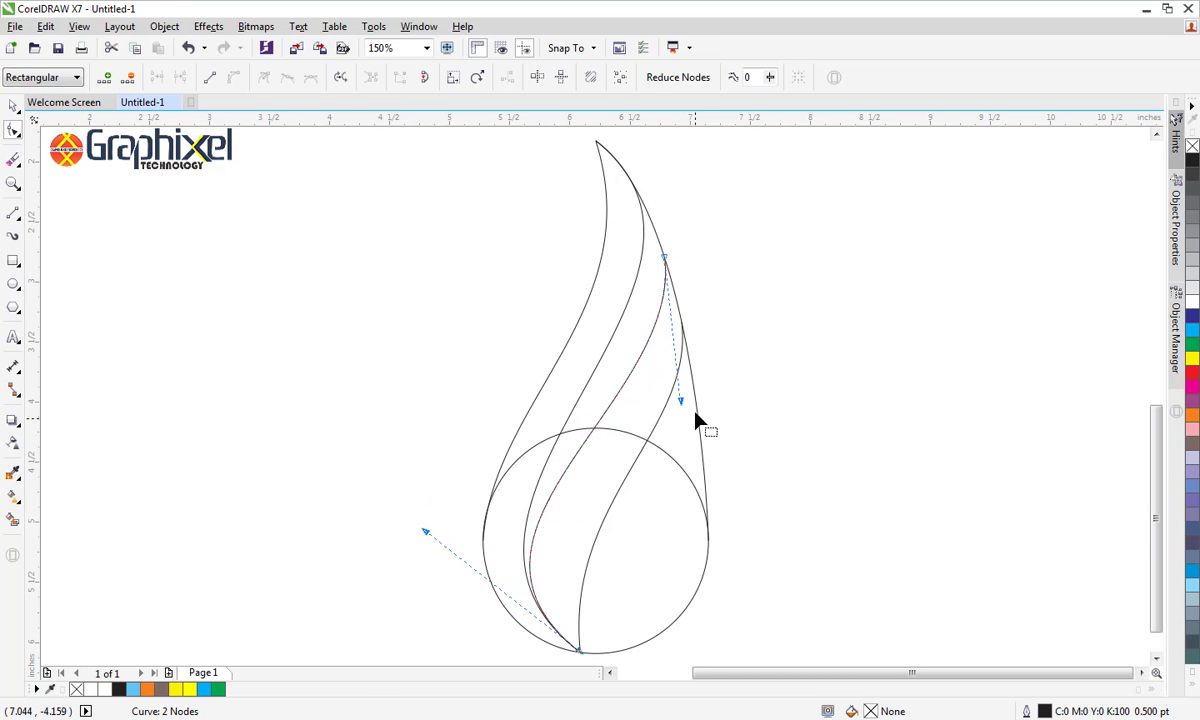
{"action": "left_click_drag", "start_coordinate": [683, 408], "coordinate": [714, 455]}
{"action": "left_click_drag", "start_coordinate": [667, 262], "coordinate": [662, 250]}
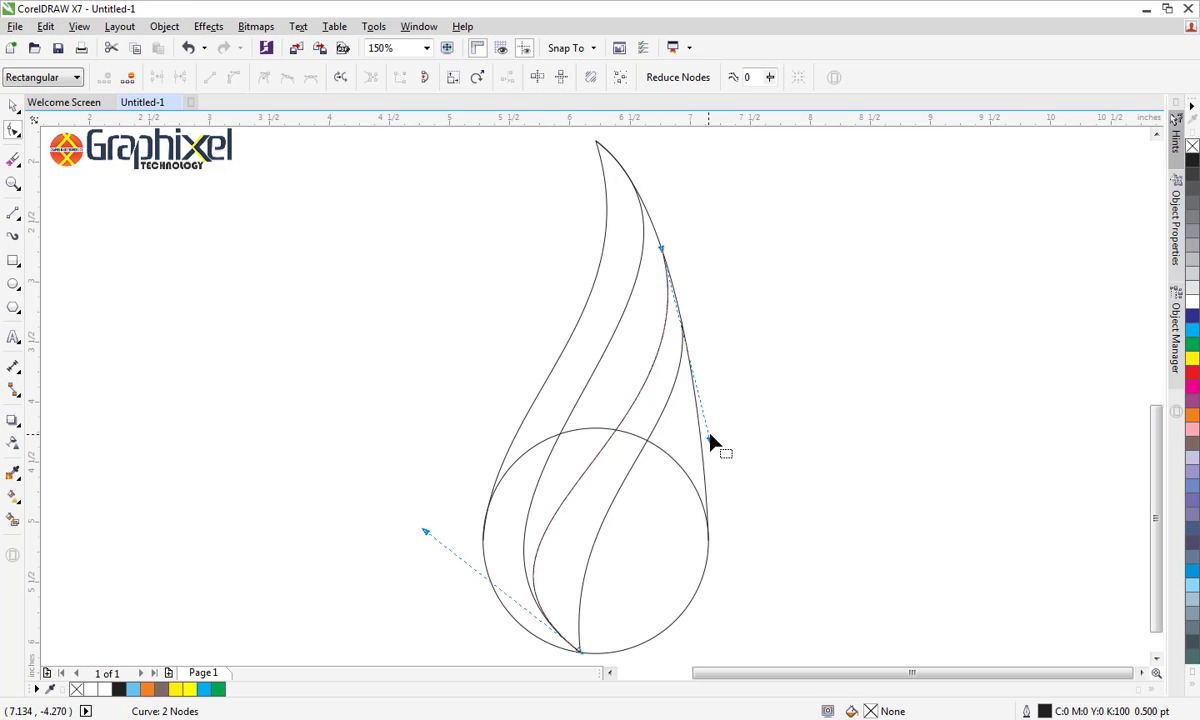
{"action": "left_click_drag", "start_coordinate": [705, 442], "coordinate": [691, 384]}
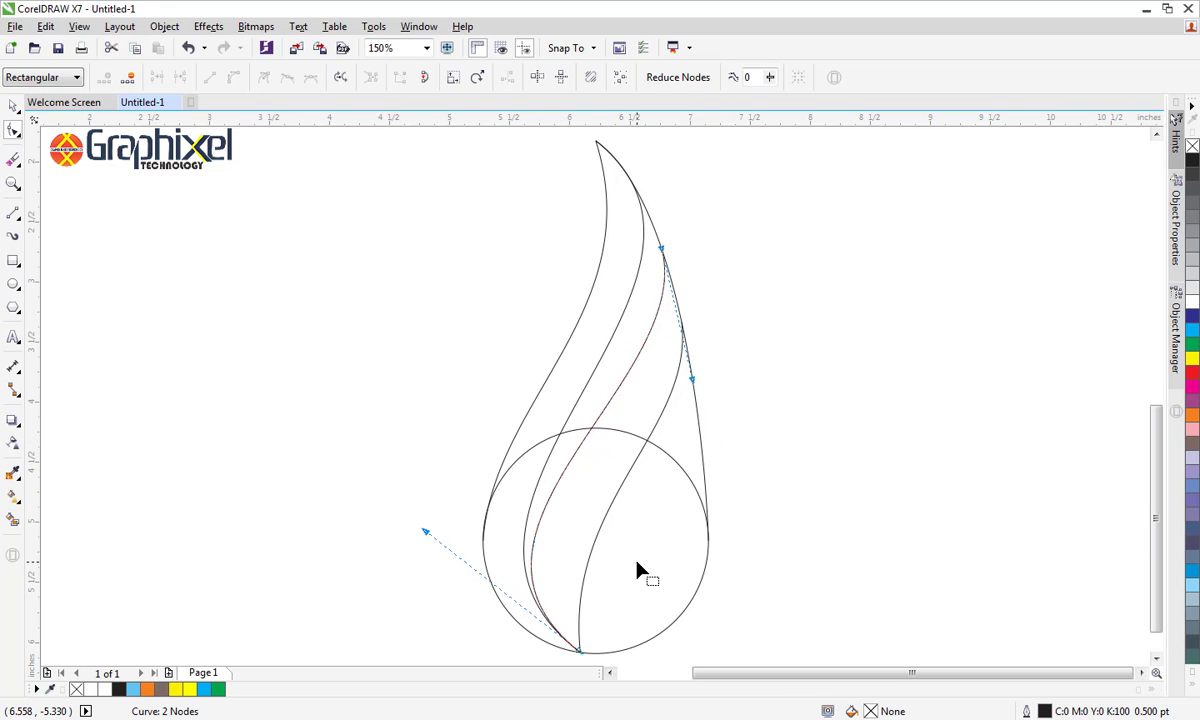
{"action": "left_click_drag", "start_coordinate": [423, 531], "coordinate": [460, 582]}
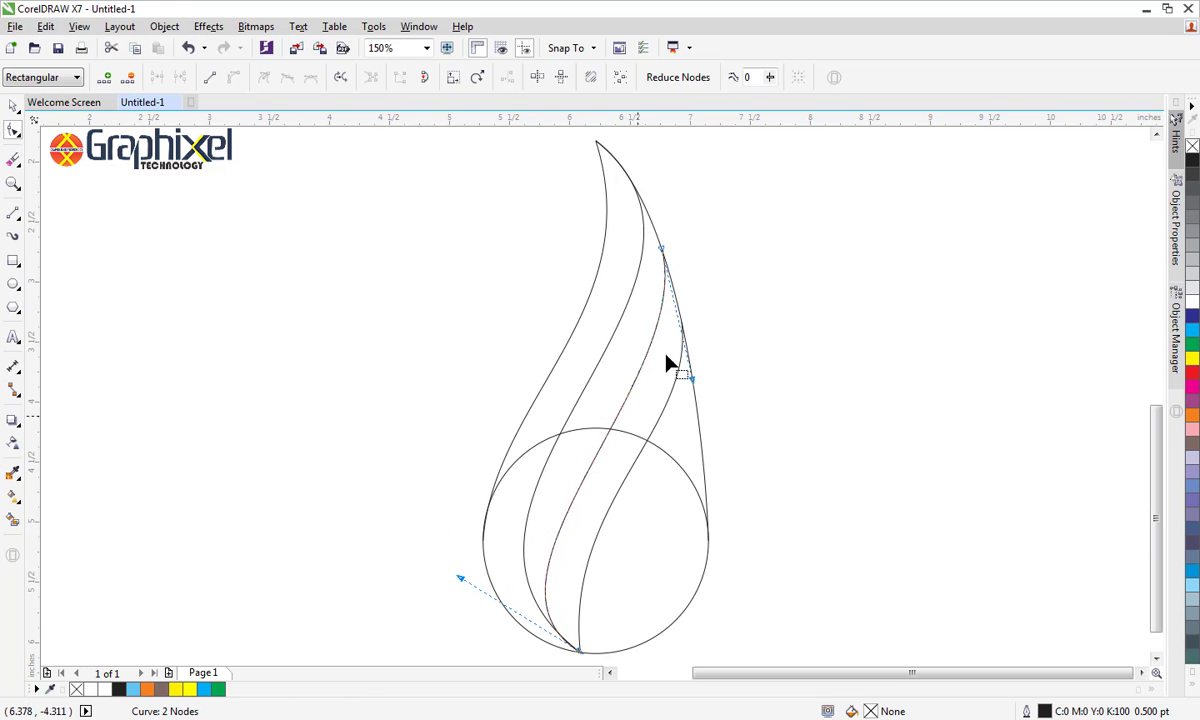
{"action": "left_click_drag", "start_coordinate": [664, 252], "coordinate": [662, 246]}
{"action": "mouse_move", "coordinate": [690, 383]}
{"action": "left_mouse_down"}
{"action": "mouse_move", "coordinate": [683, 375]}
{"action": "mouse_move", "coordinate": [699, 371]}
{"action": "left_mouse_up"}
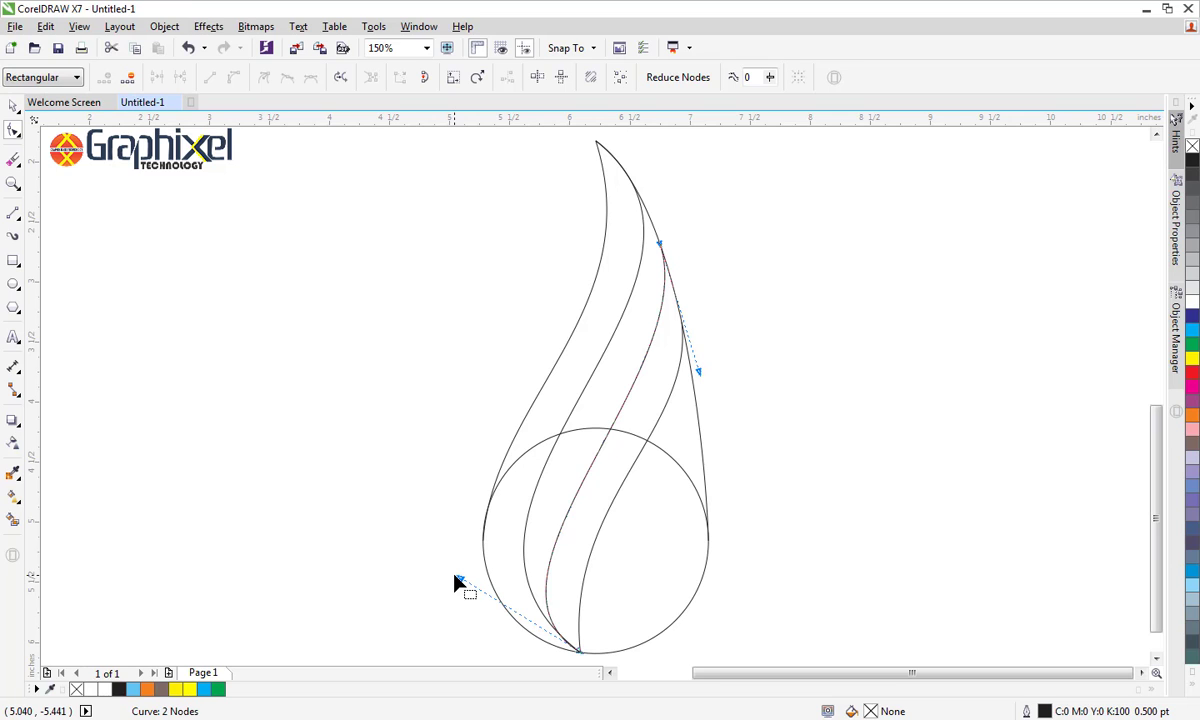
{"action": "left_click", "coordinate": [13, 106]}
{"action": "left_click", "coordinate": [223, 372]}
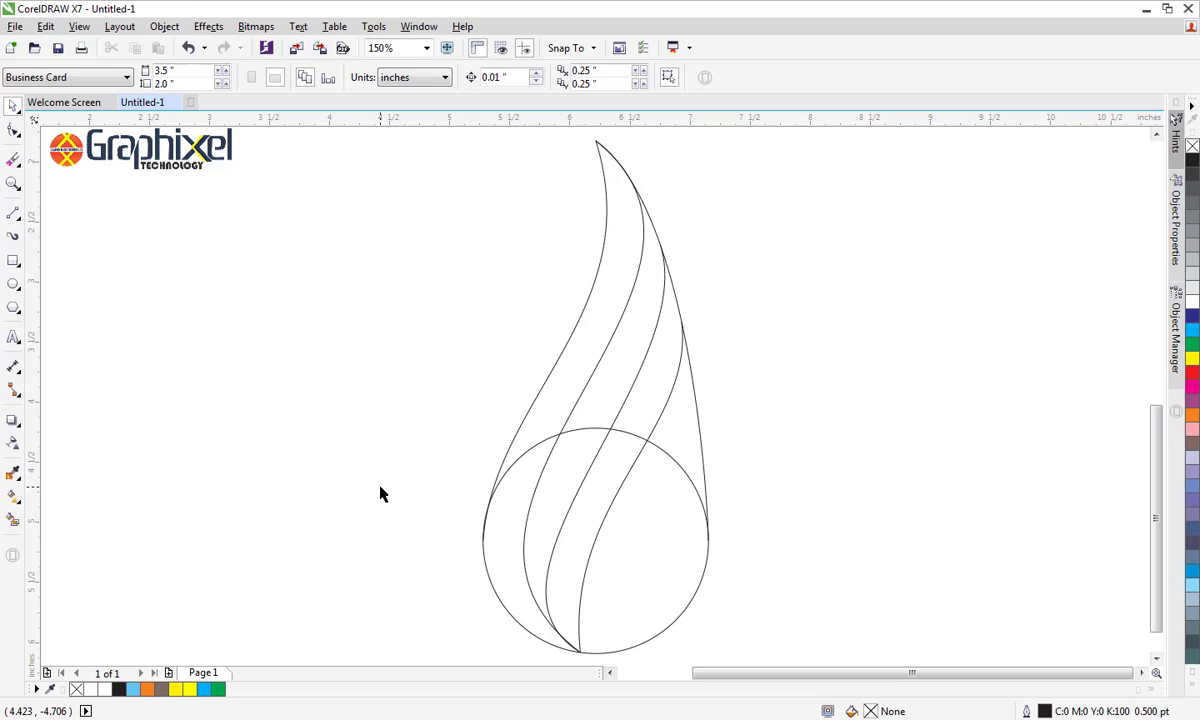
Draw a line about 1.78 inches long from the shared bottom node to the circle's upper-right edge and convert it to a curve
{"action": "left_click", "coordinate": [13, 213]}
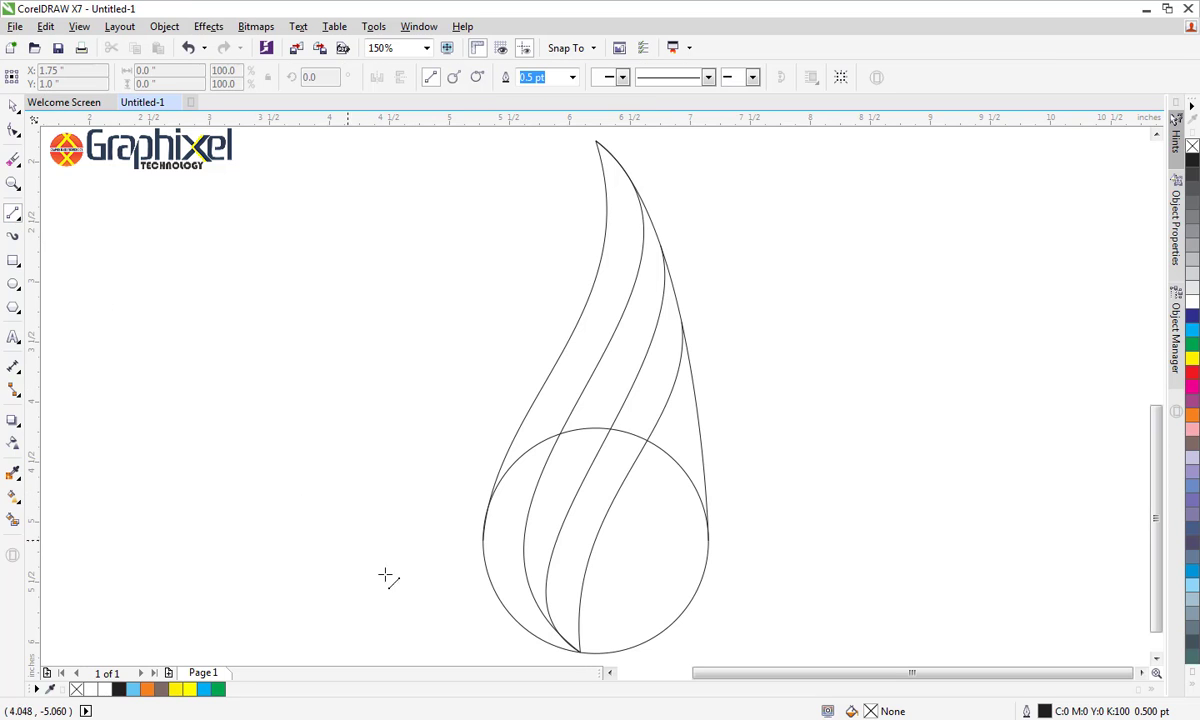
{"action": "left_click", "coordinate": [579, 652]}
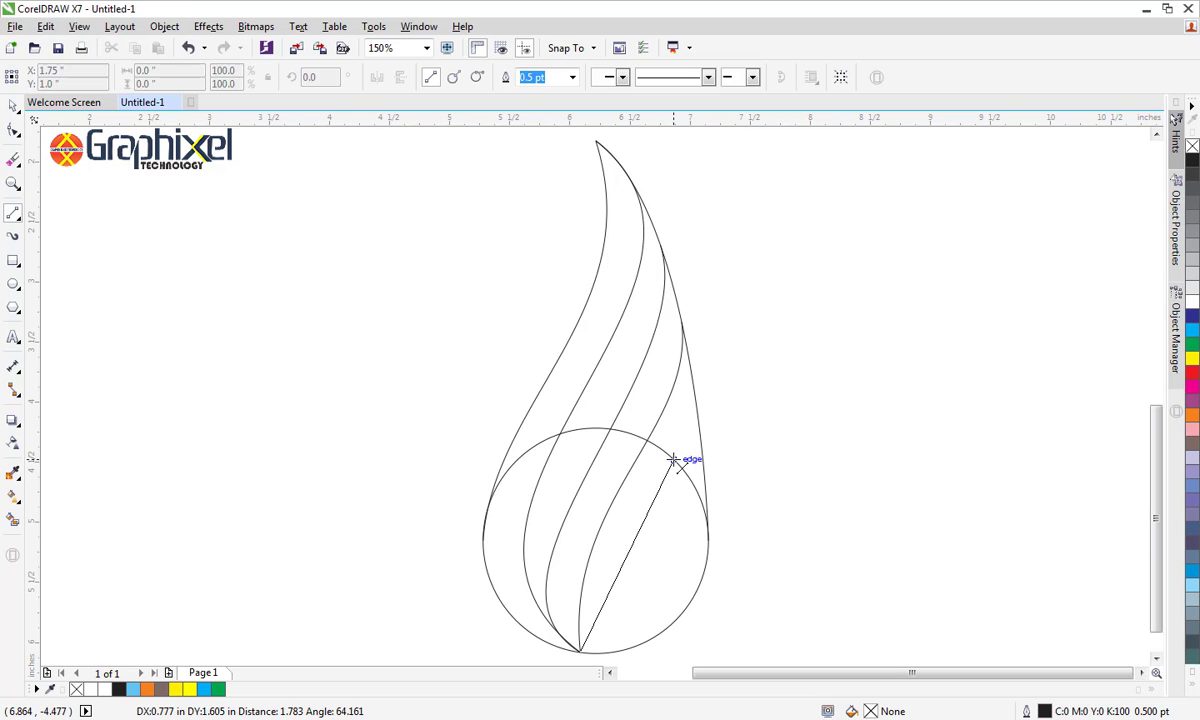
{"action": "left_click", "coordinate": [673, 459]}
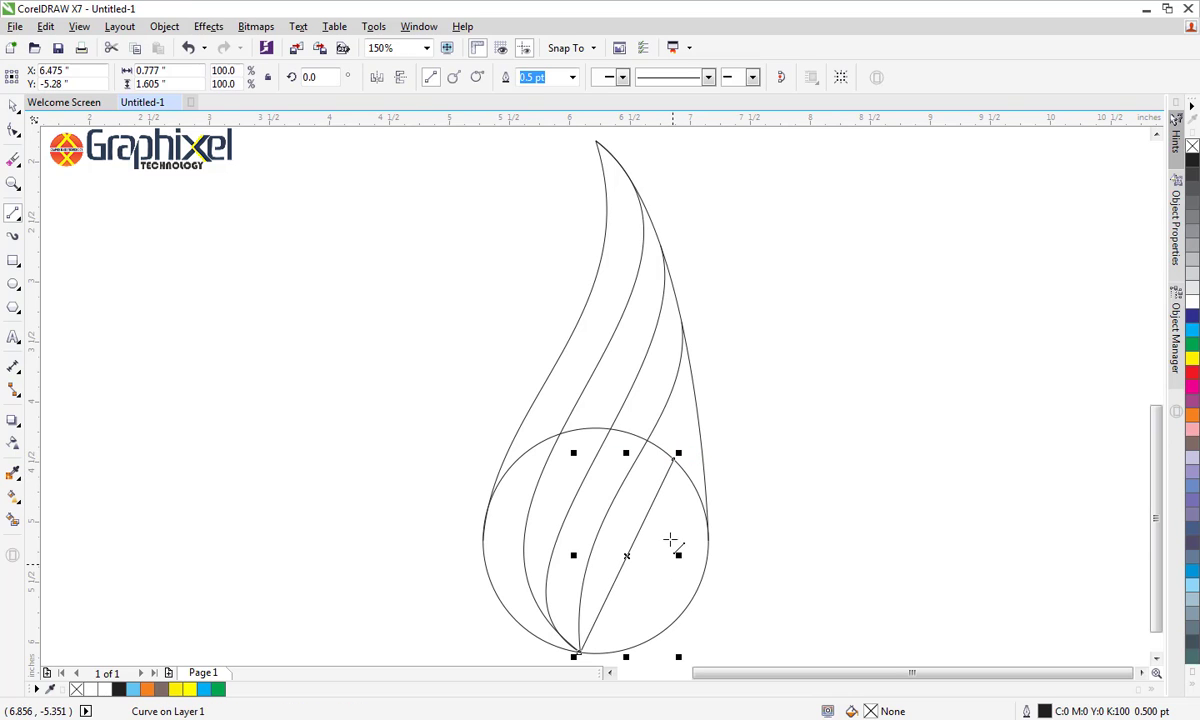
{"action": "left_click", "coordinate": [13, 130]}
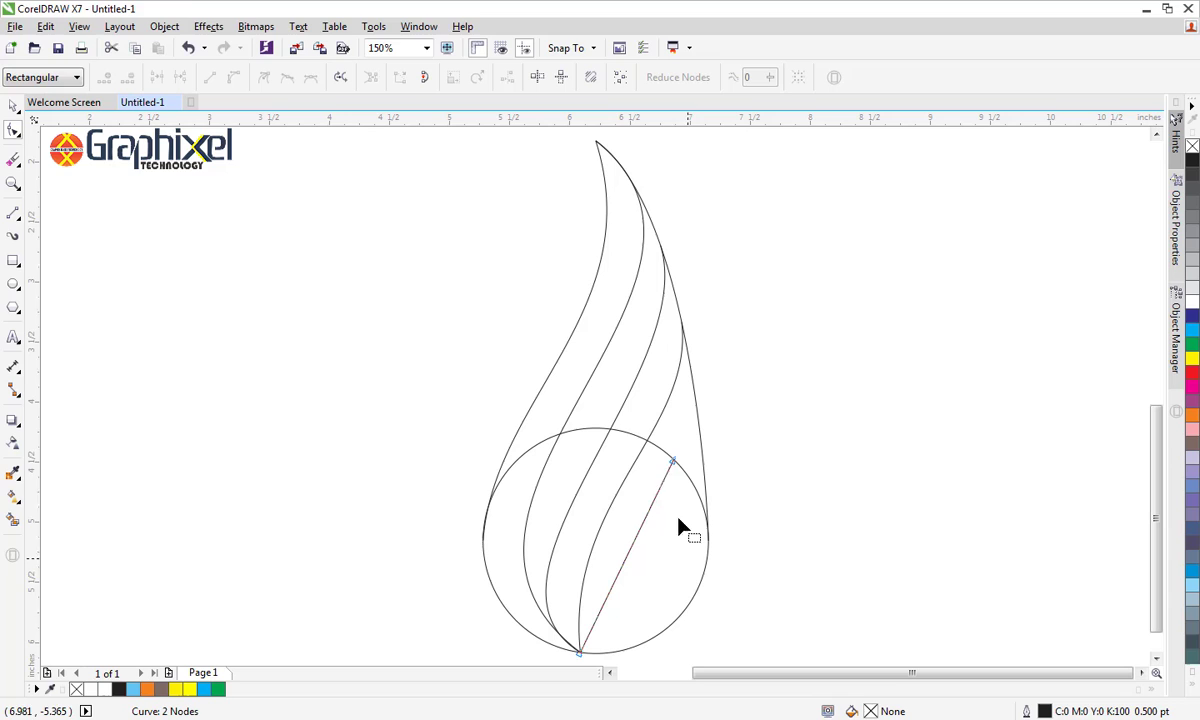
{"action": "left_click", "coordinate": [674, 461]}
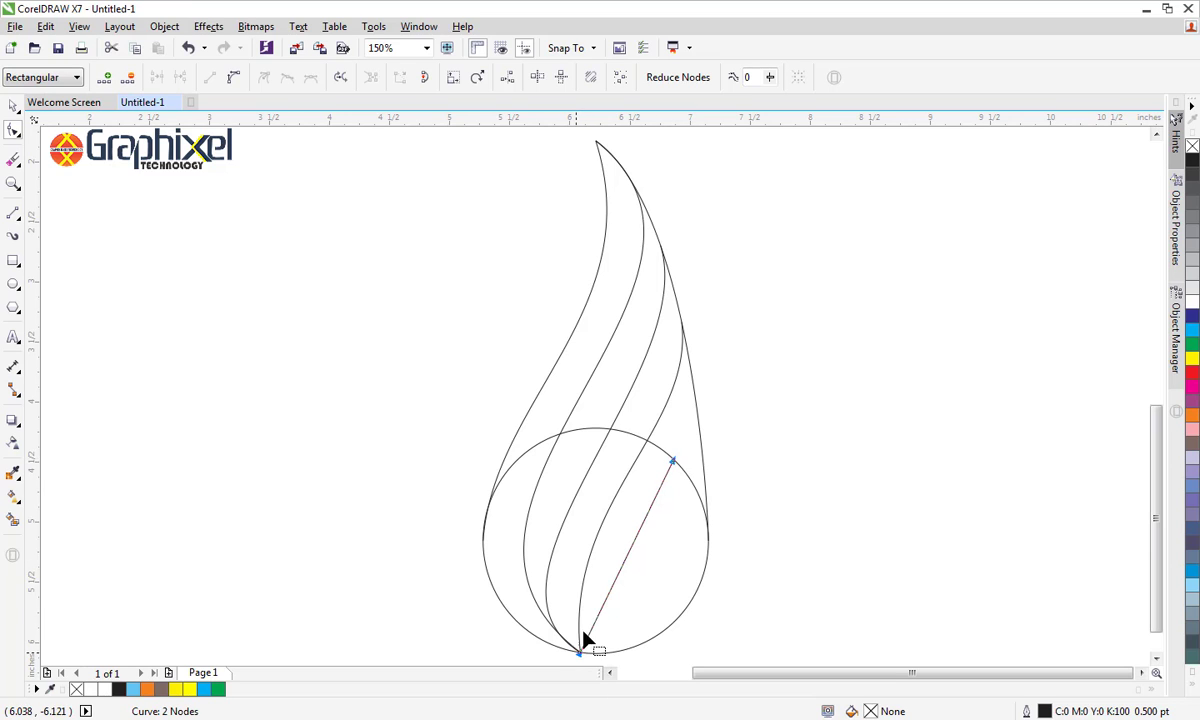
{"action": "left_click", "coordinate": [233, 77]}
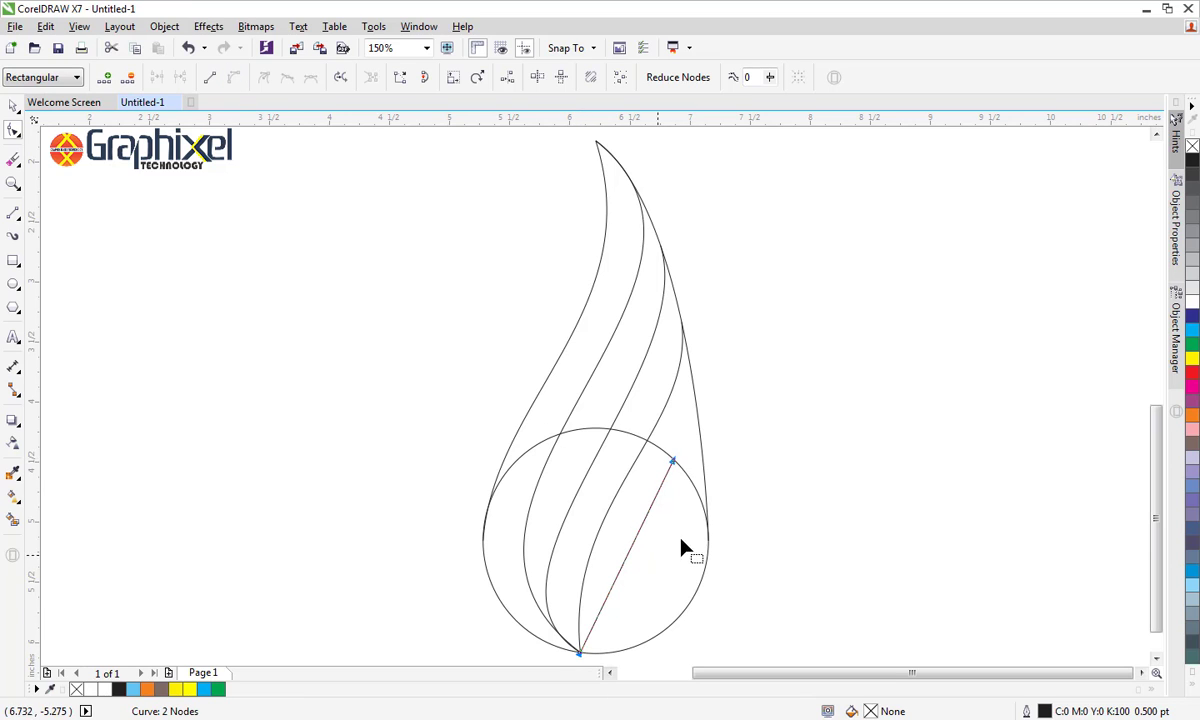
{"action": "left_click", "coordinate": [674, 463]}
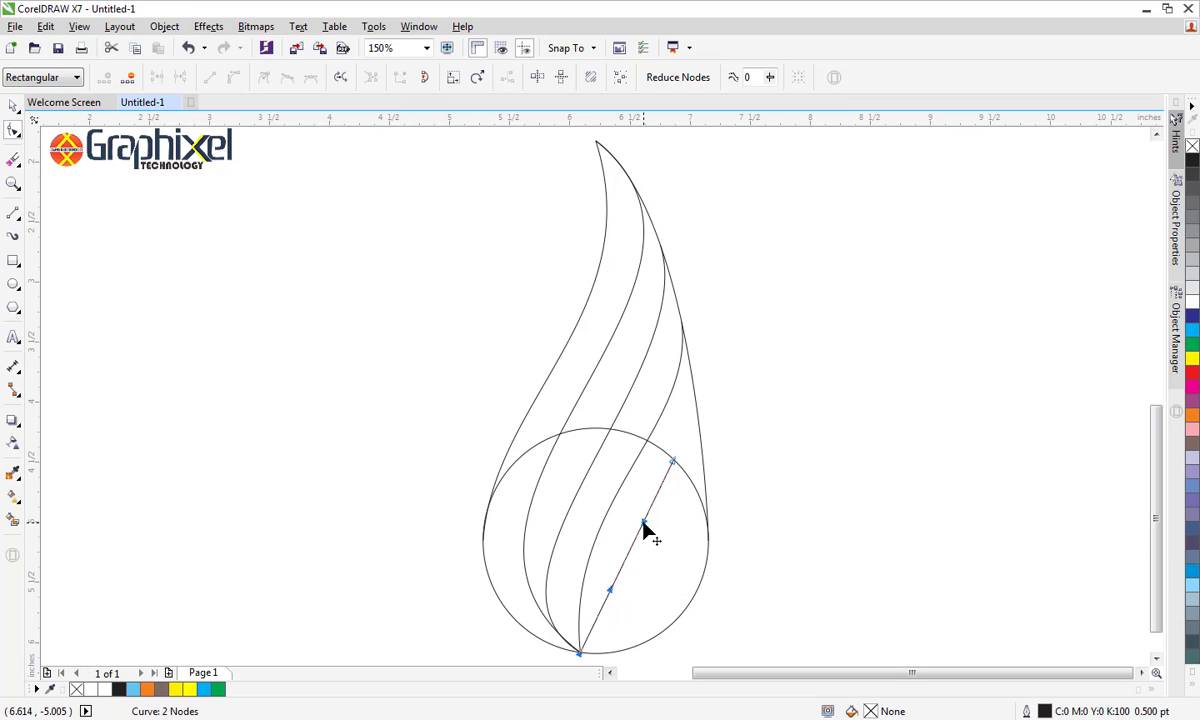
Shape this short curve into an S inside the circle and shift its upper end slightly up and left along the circle's edge
{"action": "left_click_drag", "start_coordinate": [644, 523], "coordinate": [679, 553]}
{"action": "left_click_drag", "start_coordinate": [609, 589], "coordinate": [605, 539]}
{"action": "left_click_drag", "start_coordinate": [674, 463], "coordinate": [669, 459]}
{"action": "left_click_drag", "start_coordinate": [679, 542], "coordinate": [679, 572]}
{"action": "left_click_drag", "start_coordinate": [605, 539], "coordinate": [600, 527]}
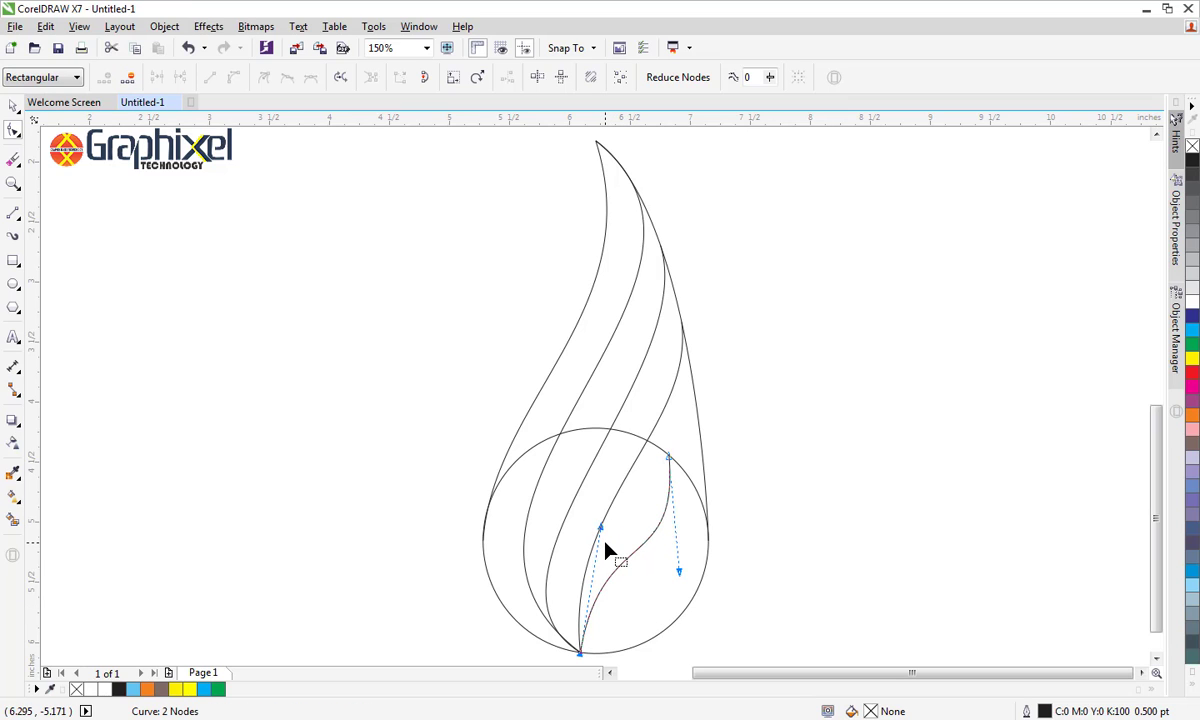
{"action": "left_click", "coordinate": [13, 106]}
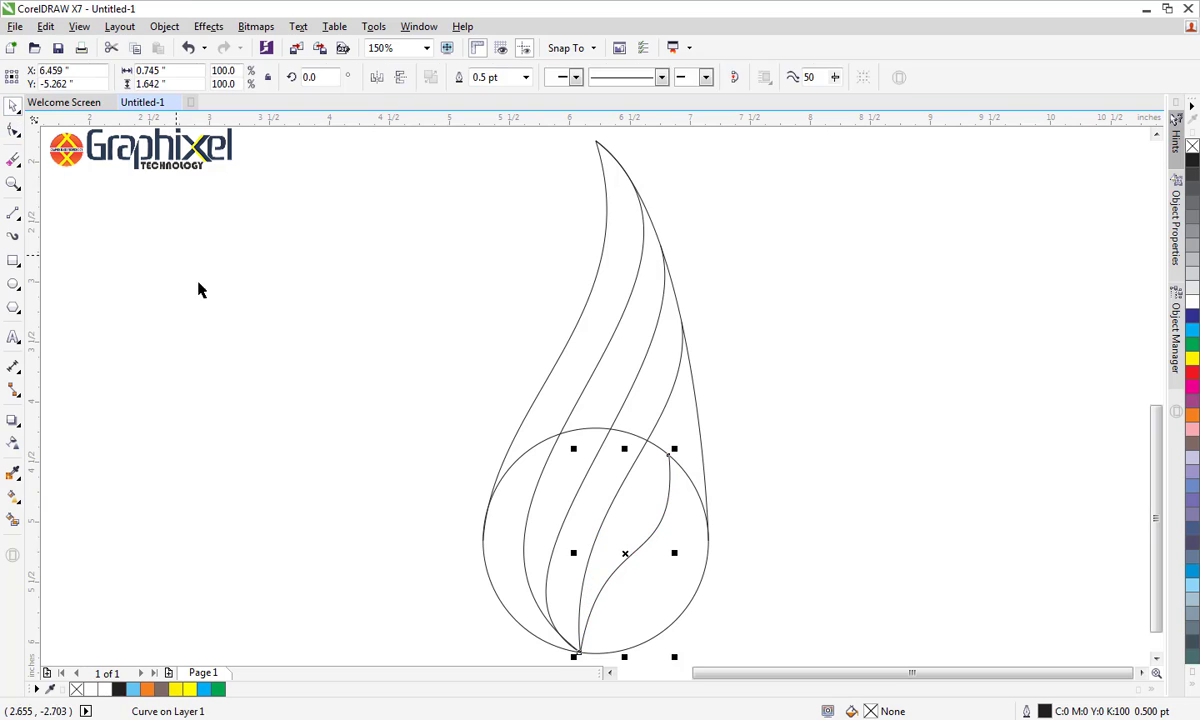
{"action": "left_click", "coordinate": [224, 350]}
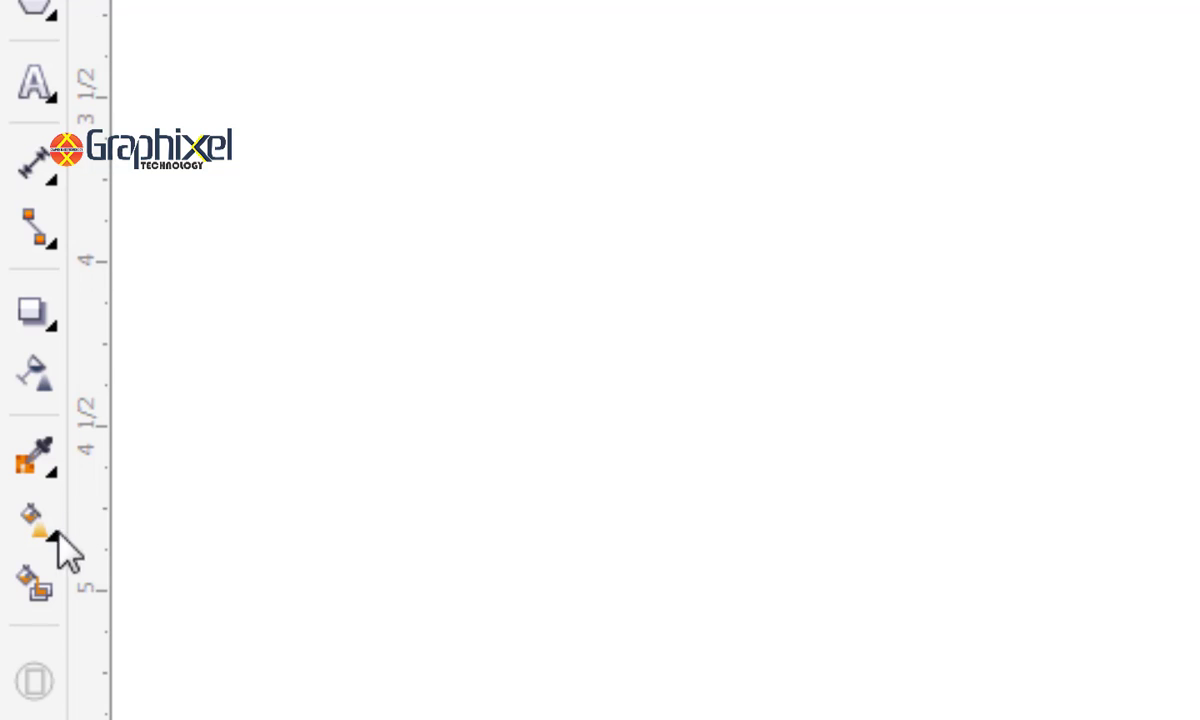
Smart Fill the right leaf and both pieces of the middle and outer bands with yellow and a 0.5 pt outline
{"action": "left_click", "coordinate": [13, 519]}
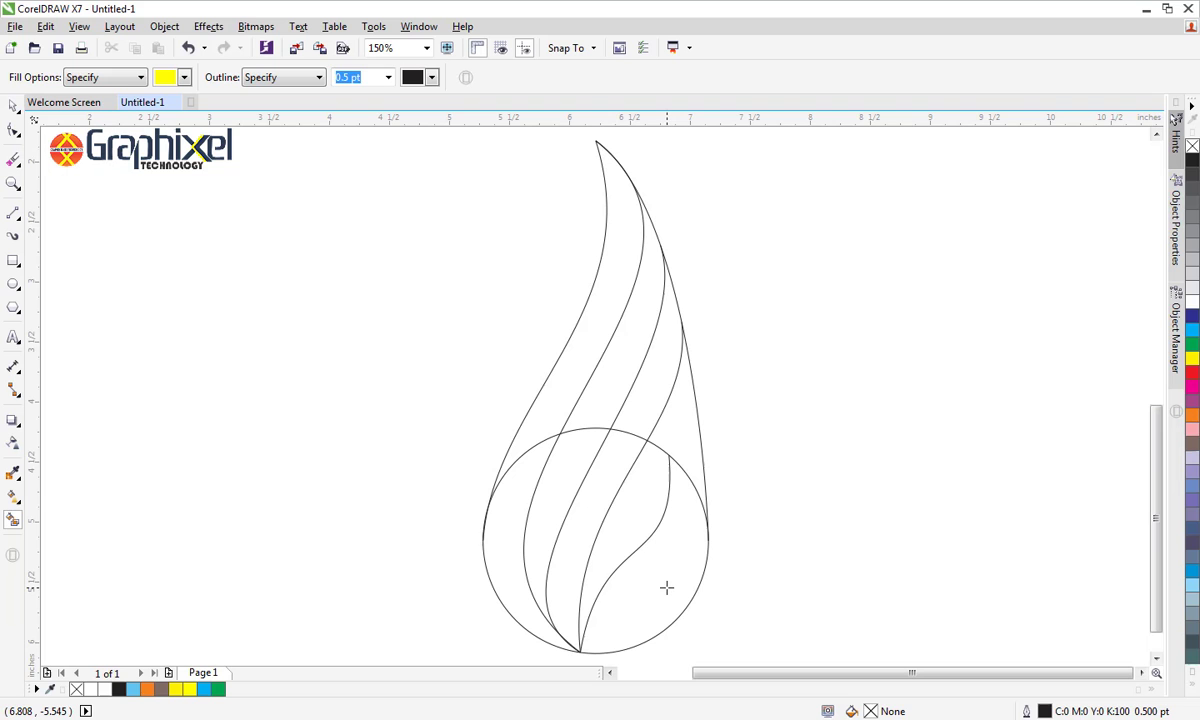
{"action": "left_click", "coordinate": [640, 593]}
{"action": "left_click", "coordinate": [585, 559]}
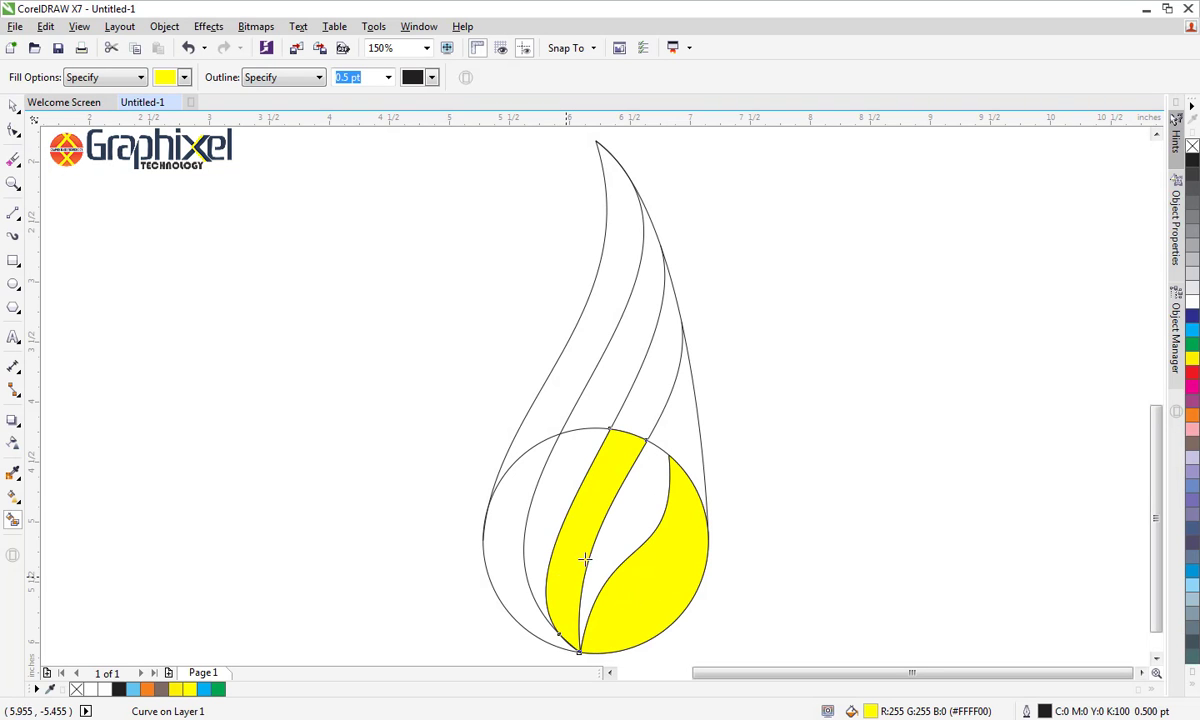
{"action": "left_click", "coordinate": [643, 418]}
{"action": "left_click", "coordinate": [557, 418]}
{"action": "left_click", "coordinate": [528, 482]}
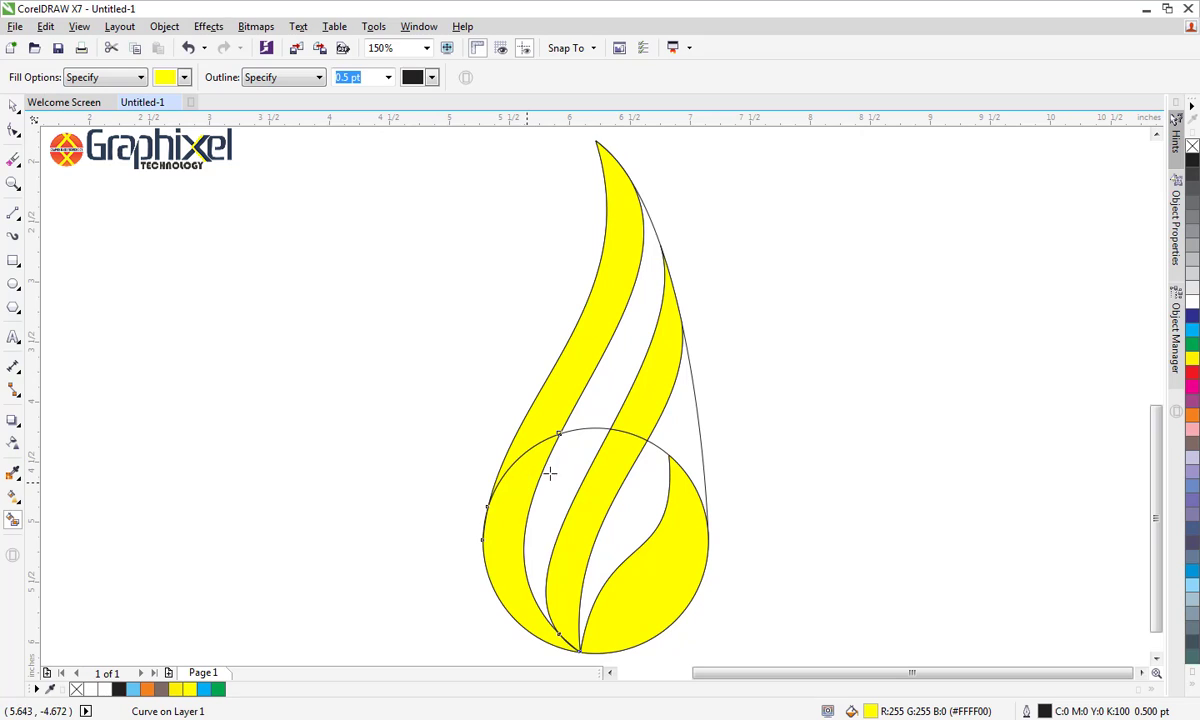
Select all five yellow pieces and move them about 2.1 inches left, clear of the construction curves
{"action": "left_click", "coordinate": [13, 105]}
{"action": "left_click", "coordinate": [673, 543]}
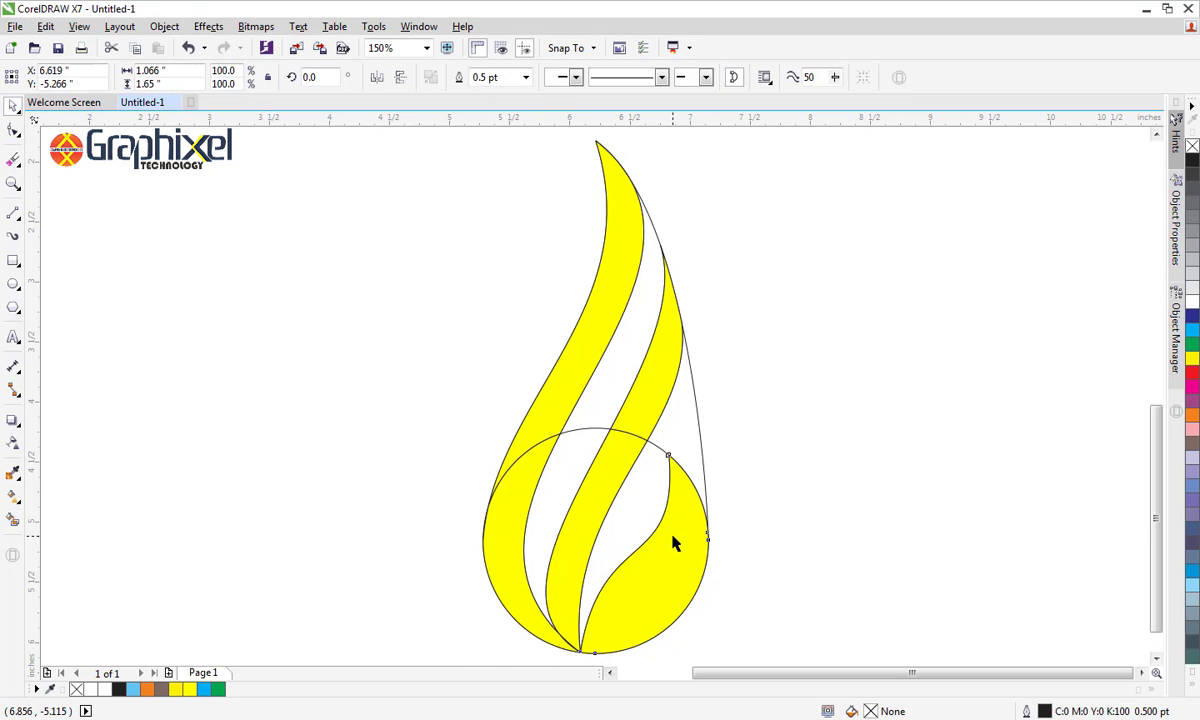
{"action": "left_click", "coordinate": [600, 501]}
{"action": "left_click", "coordinate": [643, 383], "text": "shift"}
{"action": "left_click", "coordinate": [592, 354], "text": "shift"}
{"action": "left_click", "coordinate": [528, 483], "text": "shift"}
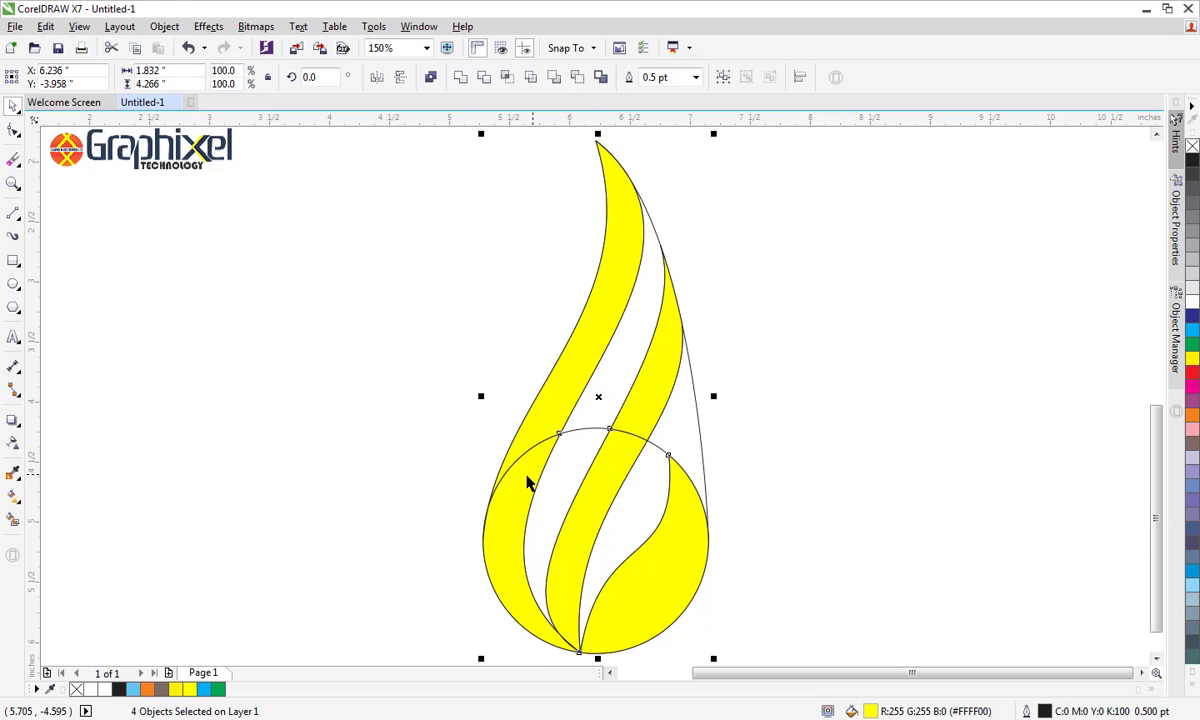
{"action": "left_click", "coordinate": [496, 471], "text": "shift"}
{"action": "left_click_drag", "start_coordinate": [496, 471], "coordinate": [276, 480]}
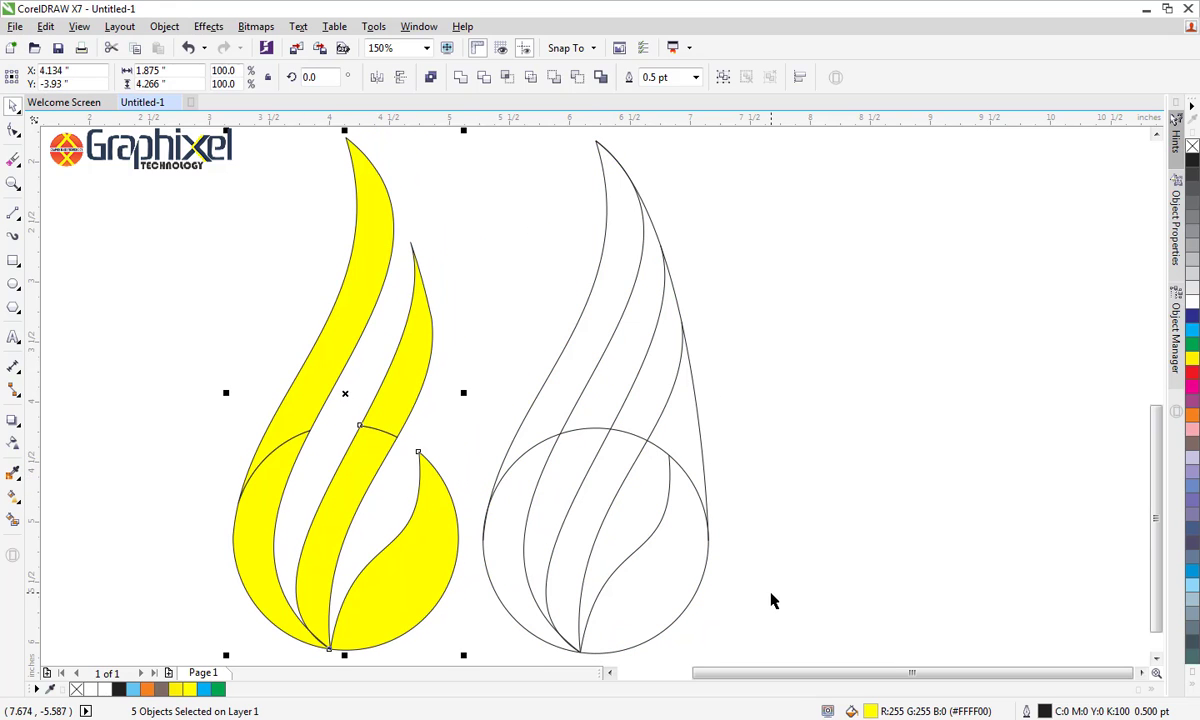
{"action": "left_click", "coordinate": [771, 600]}
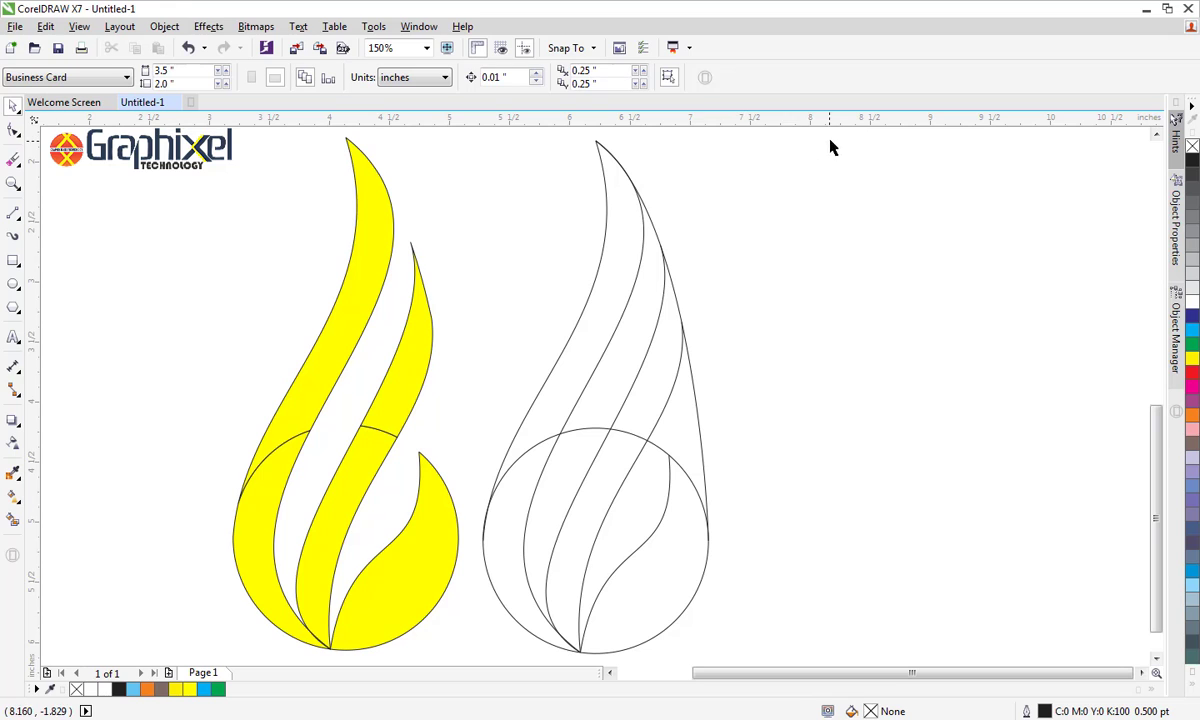
Delete the original circle and all the construction curves beside the yellow shapes
{"action": "left_click_drag", "start_coordinate": [833, 134], "coordinate": [498, 627]}
{"action": "key", "text": "Delete"}
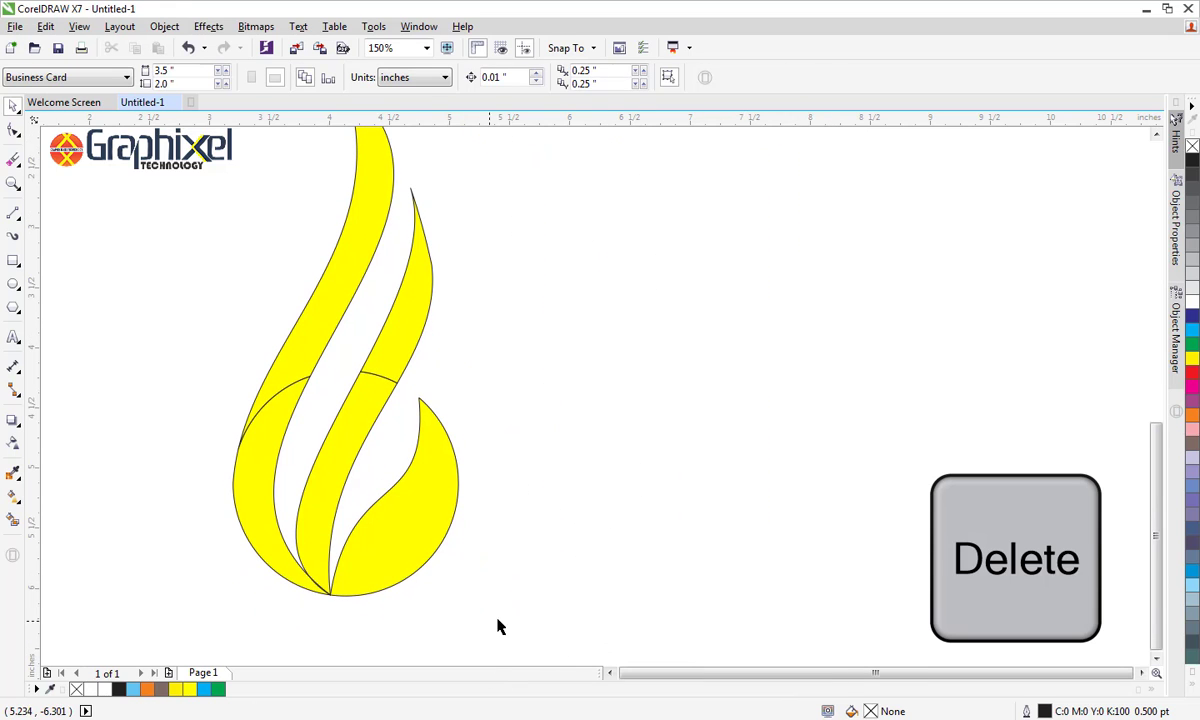
{"action": "key", "text": "F4"}
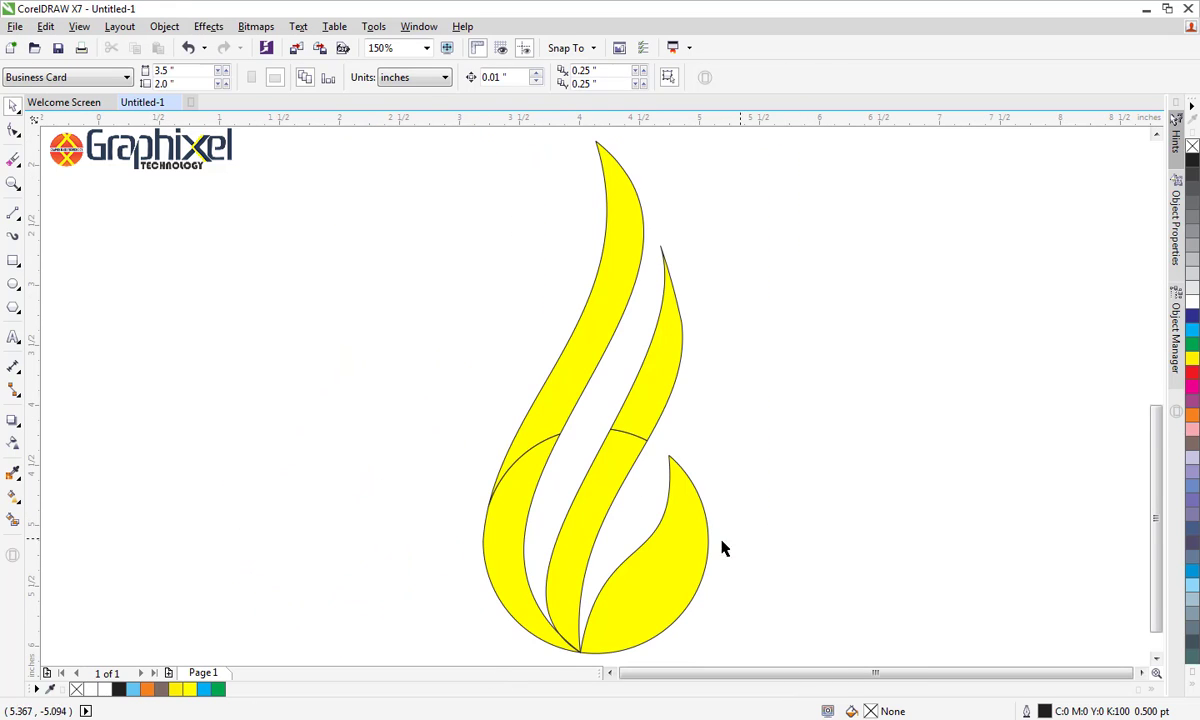
Reshape the inner edge of the right leaf into a gentler S by shortening its tip handle and swinging its base handle left
{"action": "left_click", "coordinate": [672, 538]}
{"action": "left_click", "coordinate": [13, 130]}
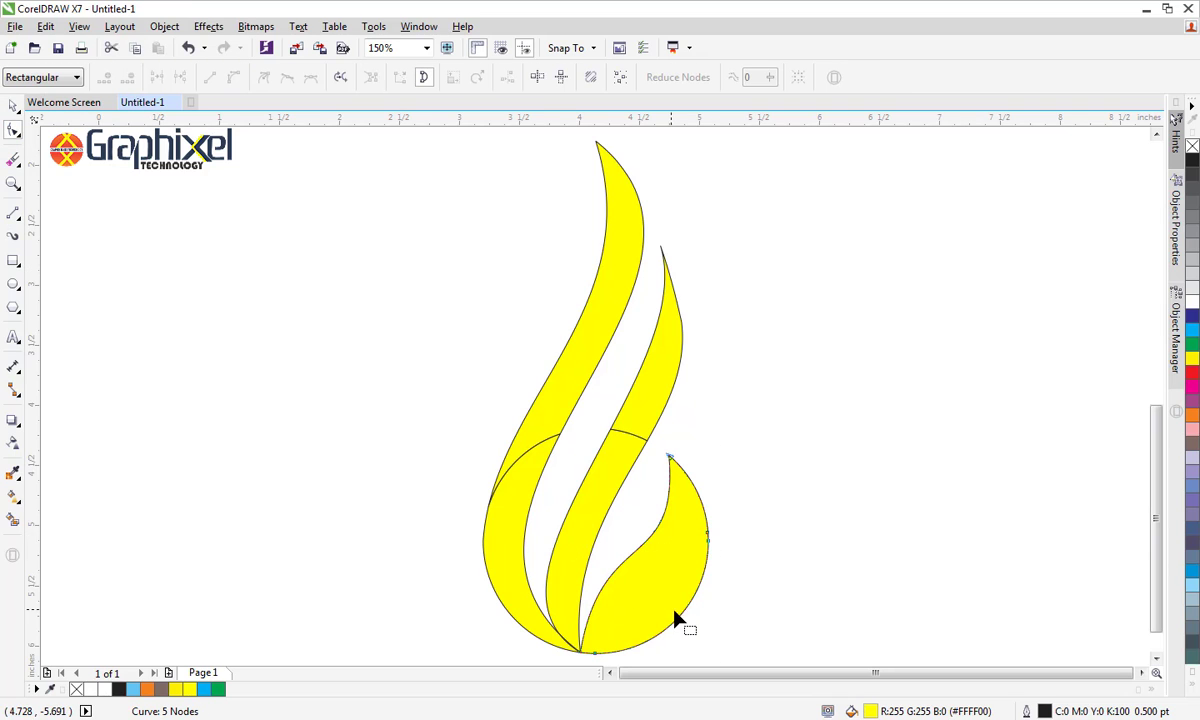
{"action": "left_click", "coordinate": [669, 459]}
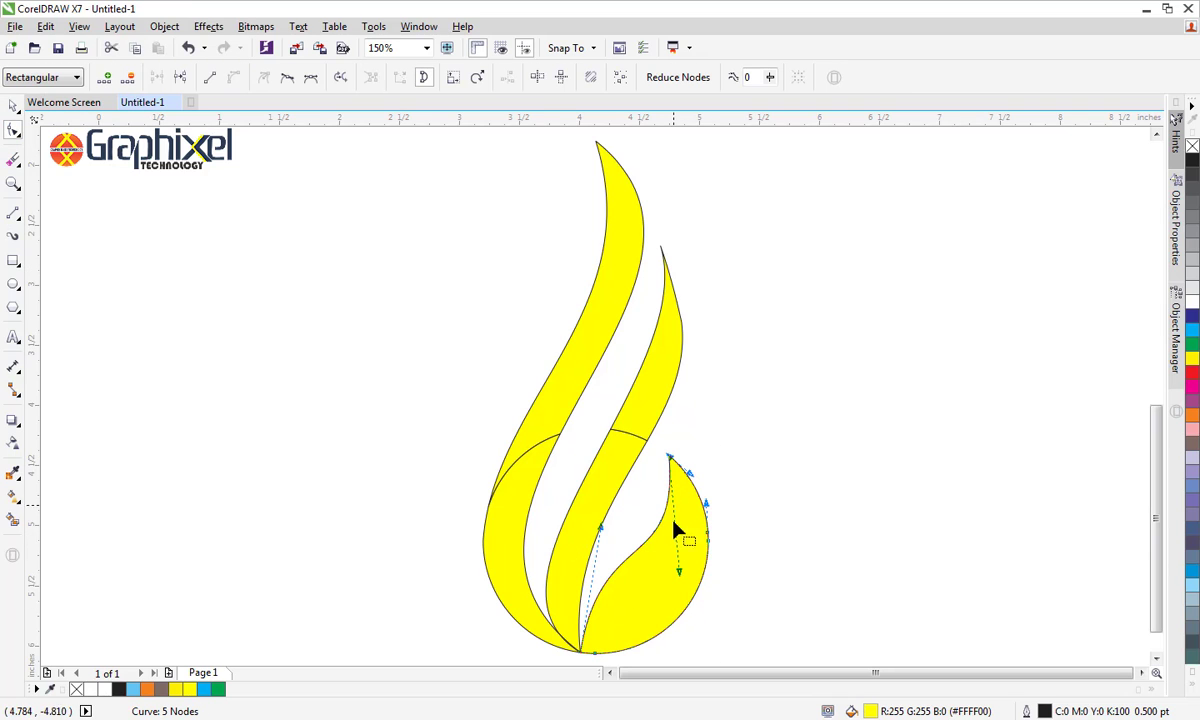
{"action": "left_click_drag", "start_coordinate": [681, 571], "coordinate": [669, 546]}
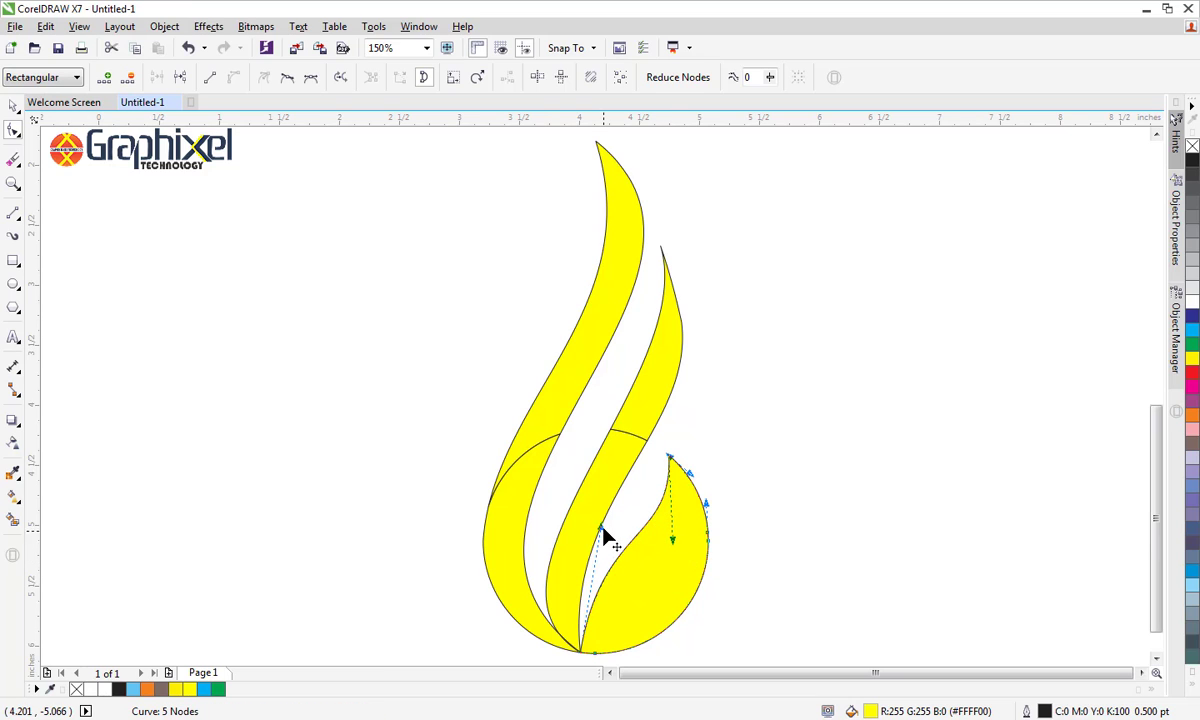
{"action": "mouse_move", "coordinate": [601, 529]}
{"action": "left_mouse_down"}
{"action": "mouse_move", "coordinate": [614, 535]}
{"action": "mouse_move", "coordinate": [600, 521]}
{"action": "mouse_move", "coordinate": [585, 538]}
{"action": "left_mouse_up"}
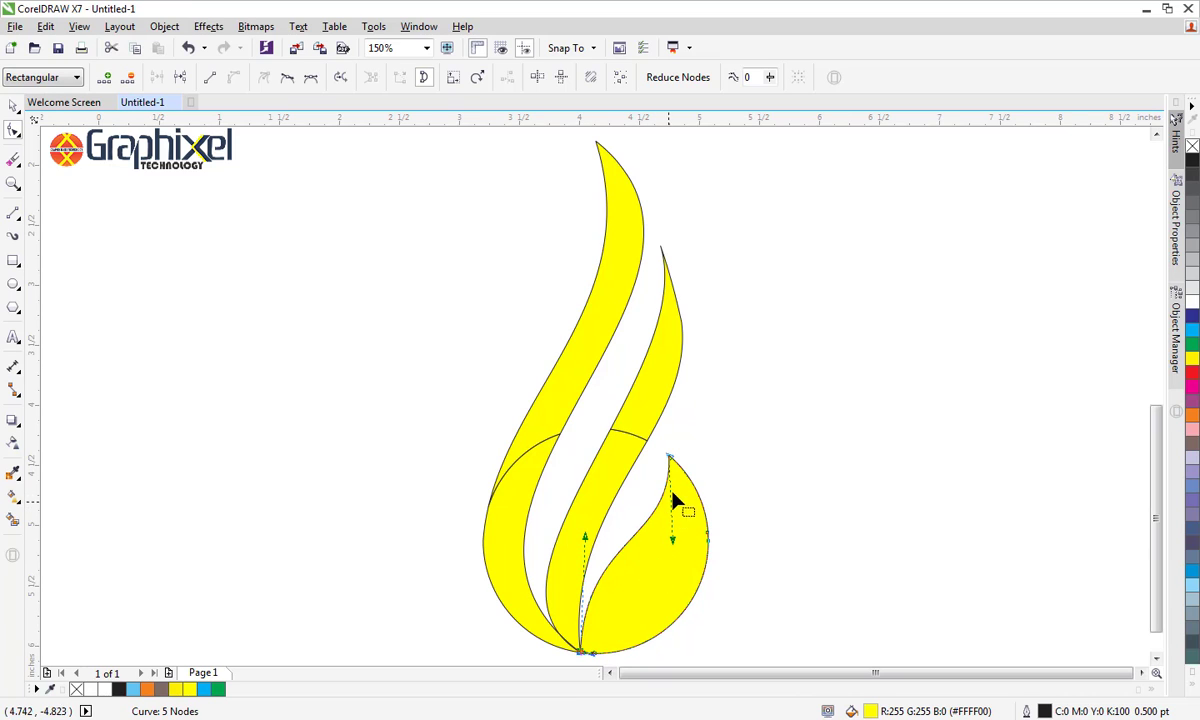
{"action": "left_click", "coordinate": [13, 104]}
{"action": "left_click", "coordinate": [228, 386]}
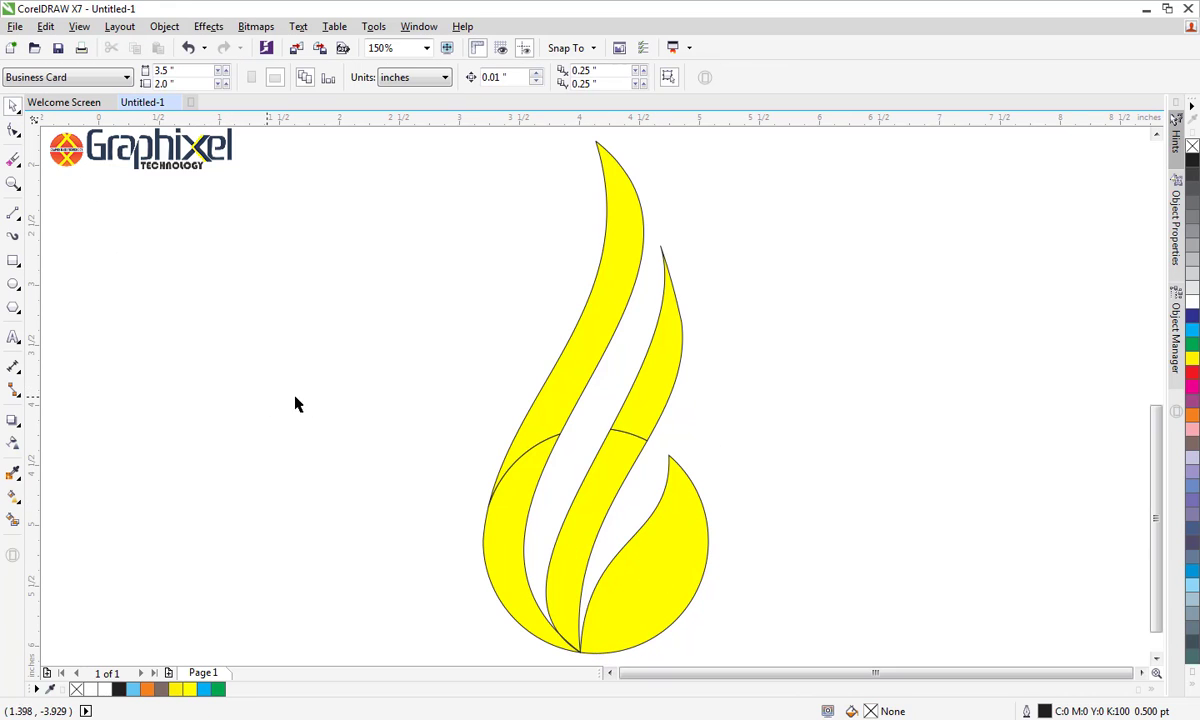
Weld the two pieces of the tall outer band into one shape and the two pieces of the middle band into another
{"action": "left_click", "coordinate": [586, 349]}
{"action": "left_click", "coordinate": [521, 485], "text": "shift"}
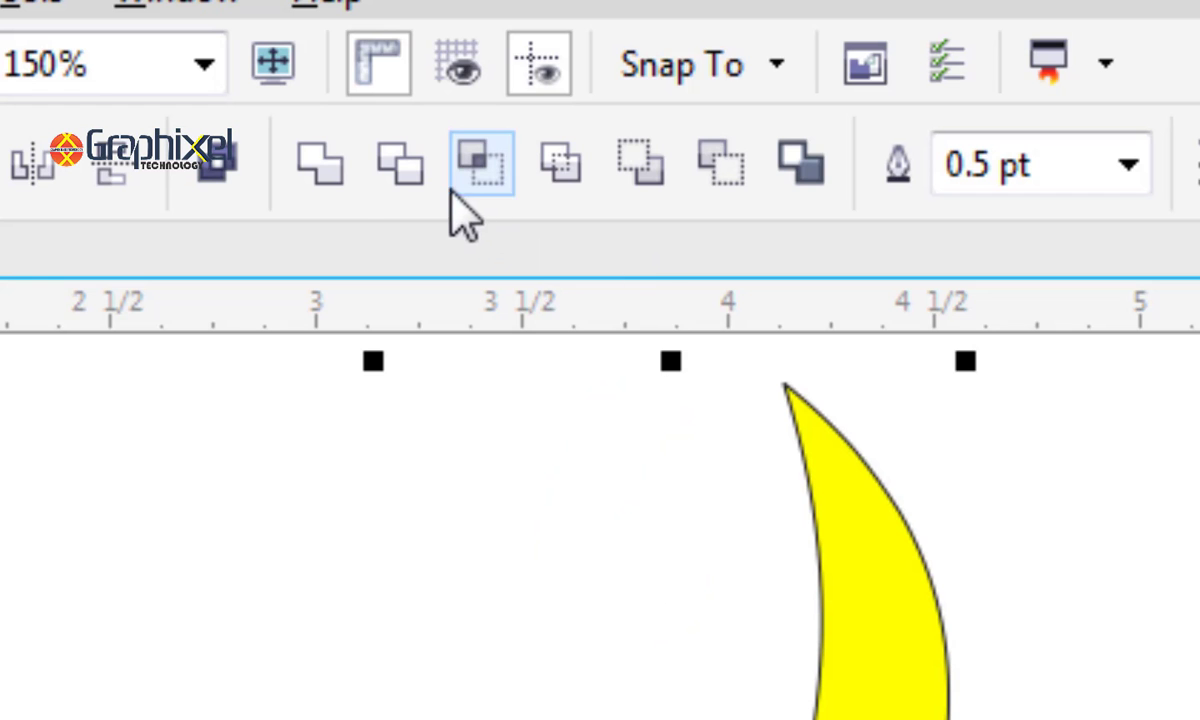
{"action": "left_click", "coordinate": [320, 162]}
{"action": "left_click", "coordinate": [429, 343]}
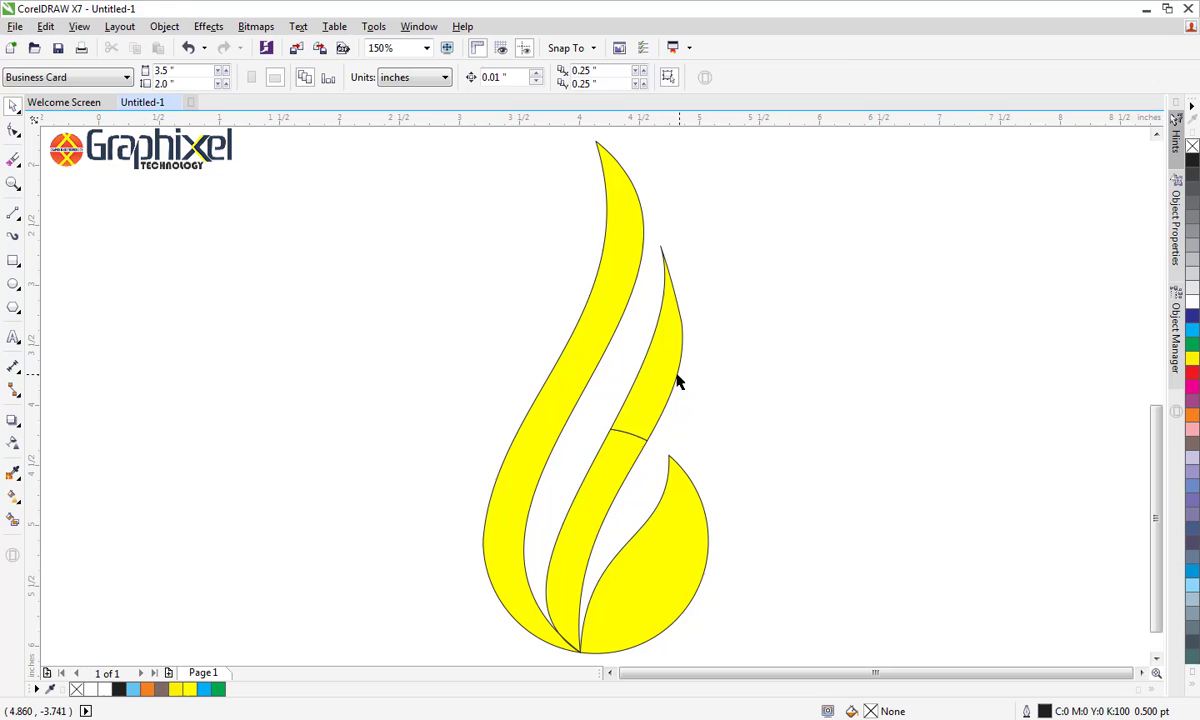
{"action": "left_click", "coordinate": [676, 381]}
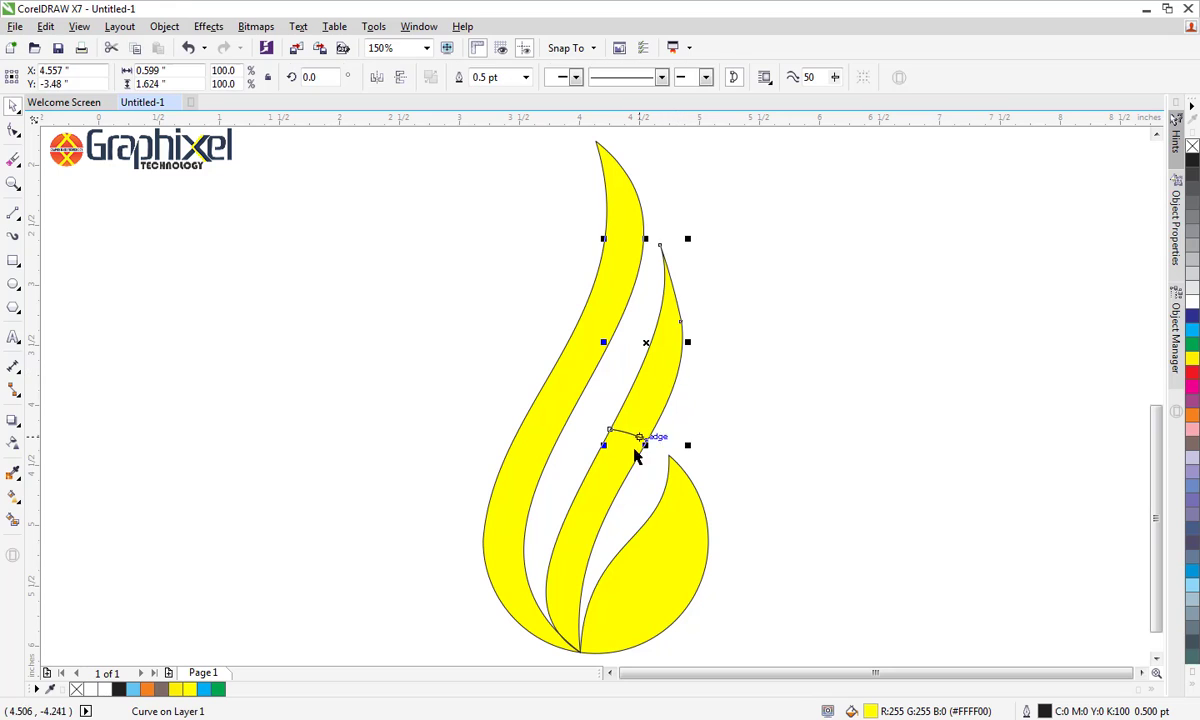
{"action": "left_click", "coordinate": [613, 470], "text": "shift"}
{"action": "left_click", "coordinate": [460, 77]}
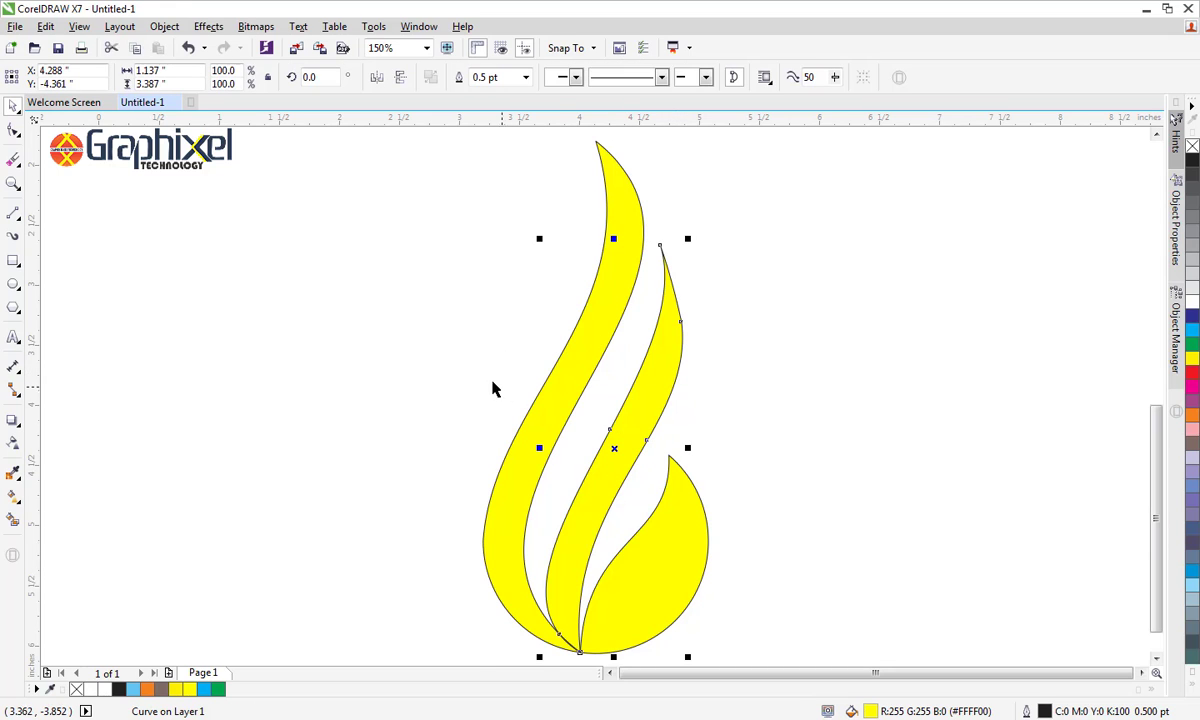
Combine the outer band, the middle band and the right leaf into a single curve object
{"action": "left_click", "coordinate": [560, 410]}
{"action": "left_click", "coordinate": [635, 423]}
{"action": "left_click", "coordinate": [675, 523], "text": "shift"}
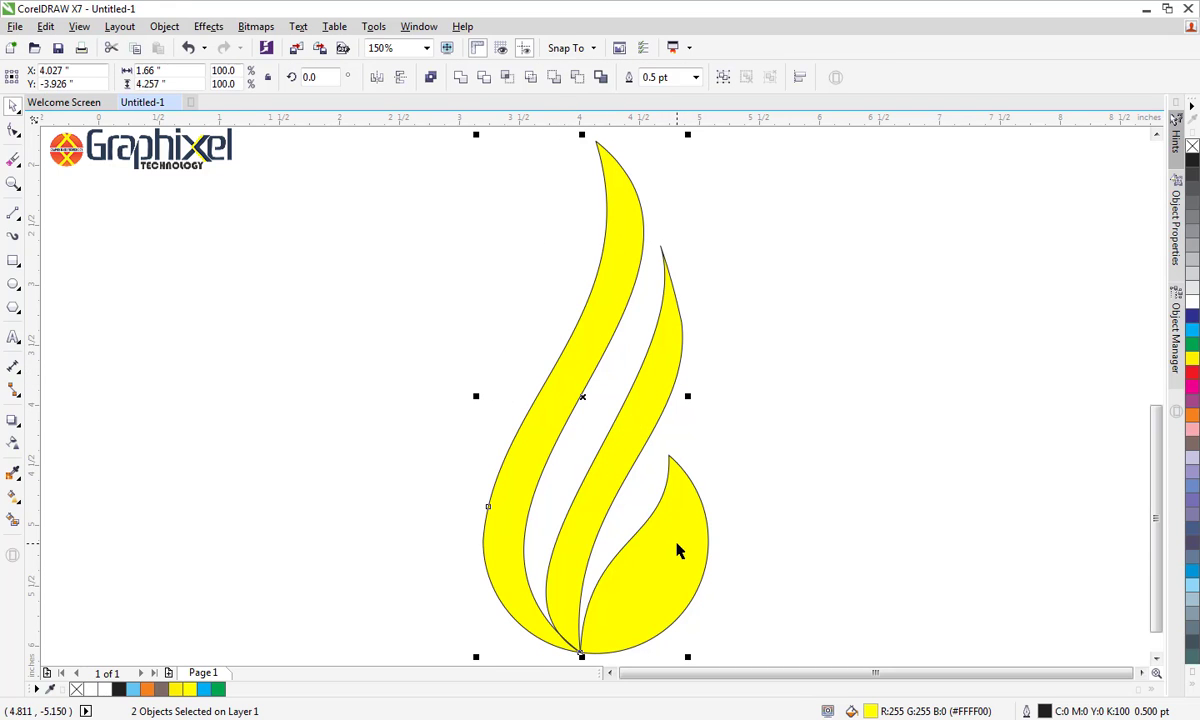
{"action": "left_click", "coordinate": [431, 76]}
{"action": "left_click", "coordinate": [407, 300]}
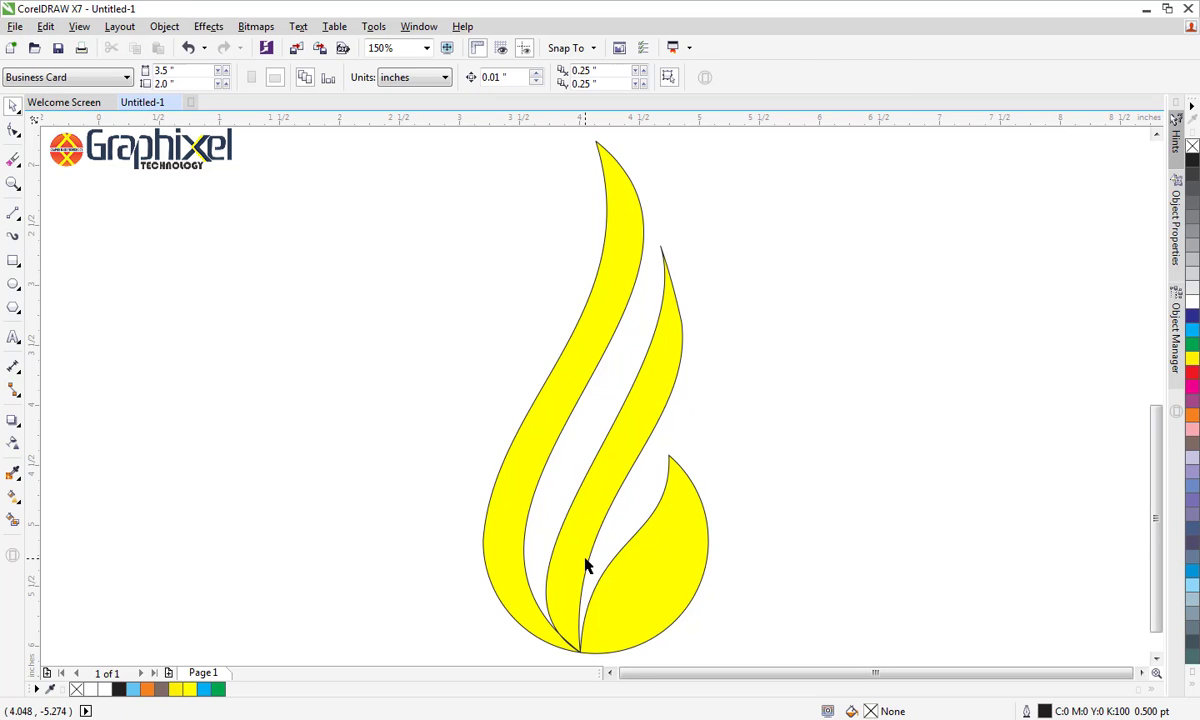
Remove the outline from the flame logo and fill it with cyan
{"action": "left_click", "coordinate": [615, 192]}
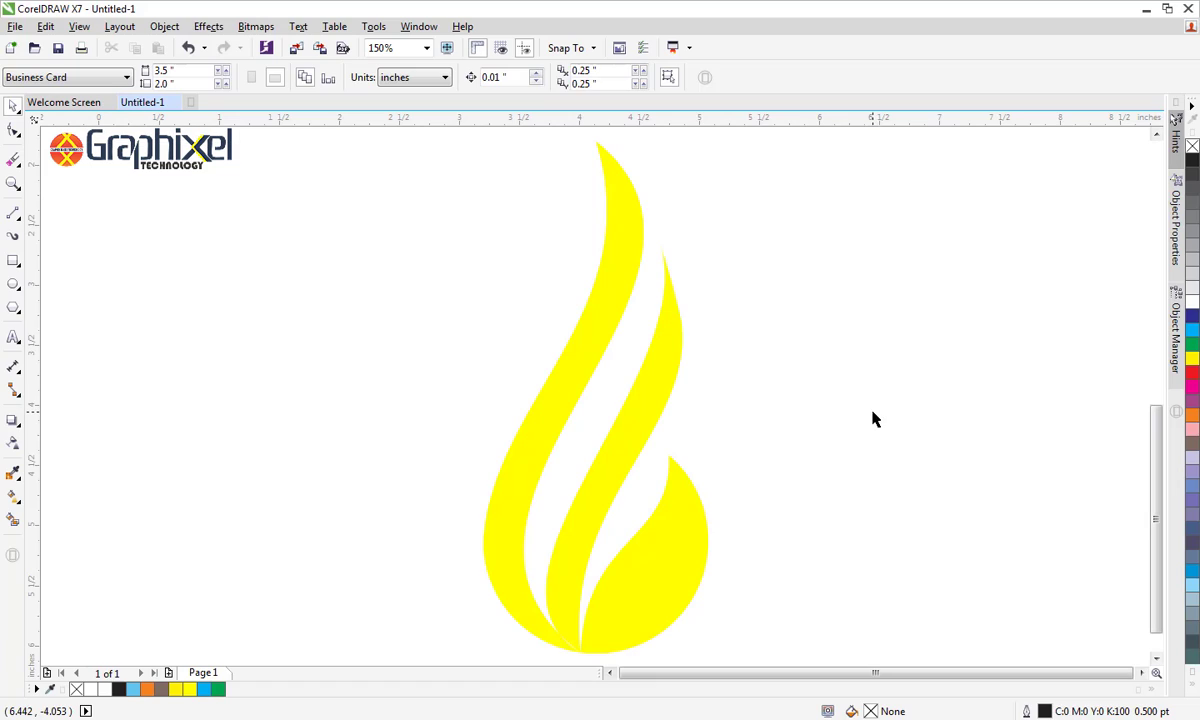
{"action": "left_click", "coordinate": [656, 367]}
{"action": "left_click", "coordinate": [1193, 333]}
{"action": "left_click", "coordinate": [860, 534]}
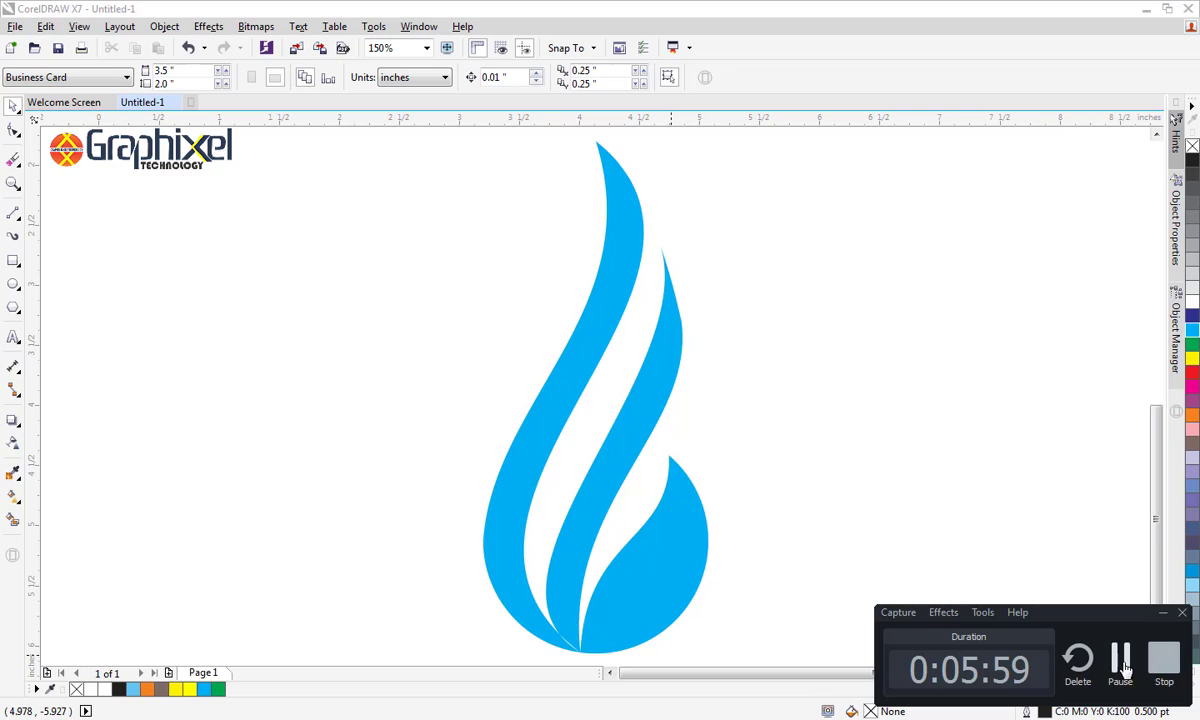
{"action": "left_click", "coordinate": [1120, 660]}
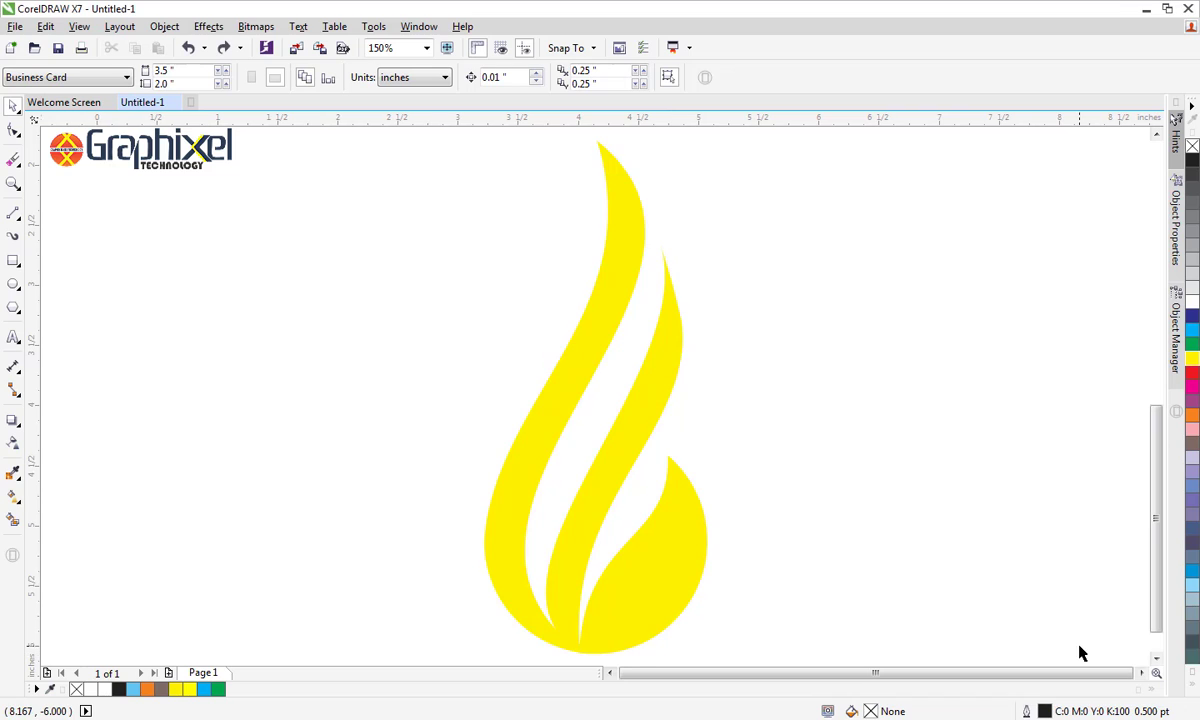
Delete the node on the right edge of the middle band below its tip
{"action": "left_click", "coordinate": [12, 131]}
{"action": "left_click", "coordinate": [610, 270]}
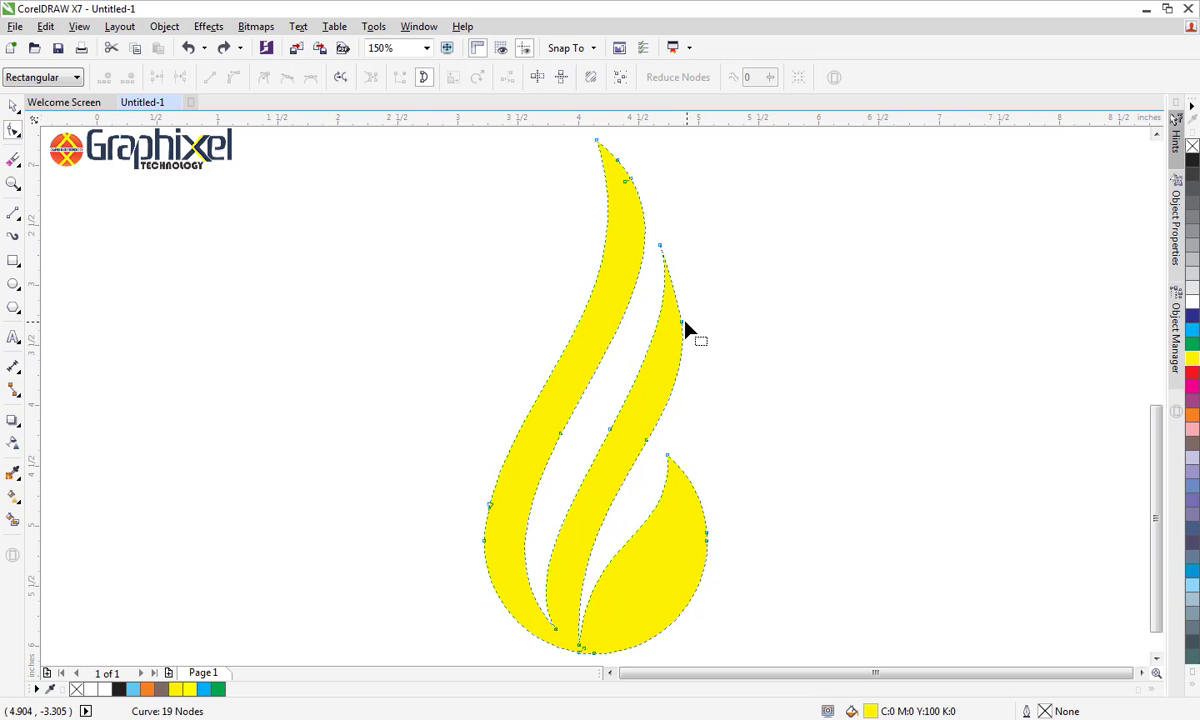
{"action": "left_click", "coordinate": [683, 325]}
{"action": "key", "text": "Delete"}
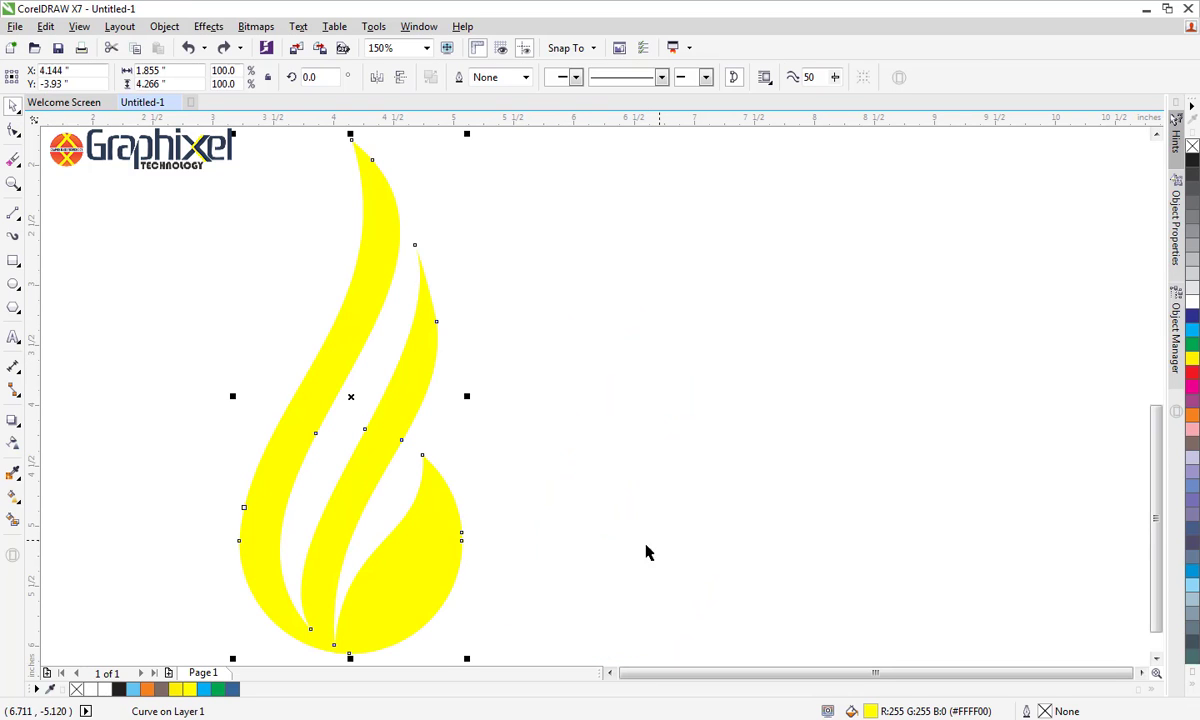
Fill the yellow flame logo with cyan, C100 M0 Y0 K0
{"action": "left_click", "coordinate": [1193, 340]}
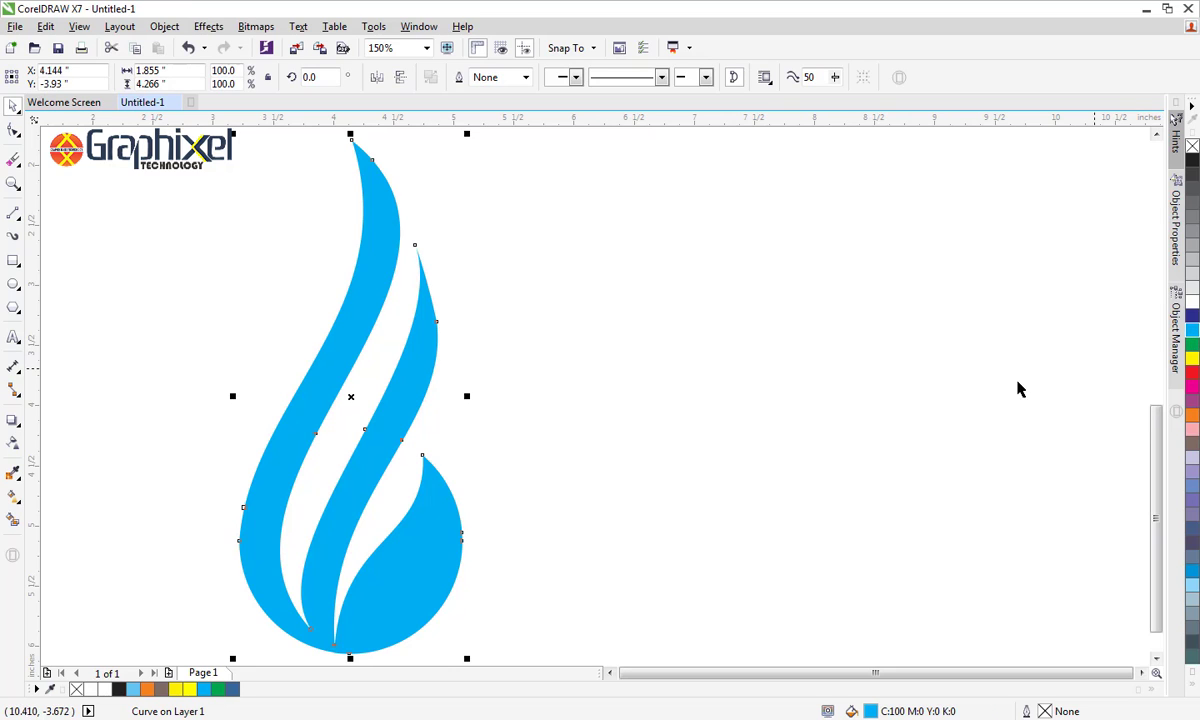
{"action": "left_click", "coordinate": [950, 400]}
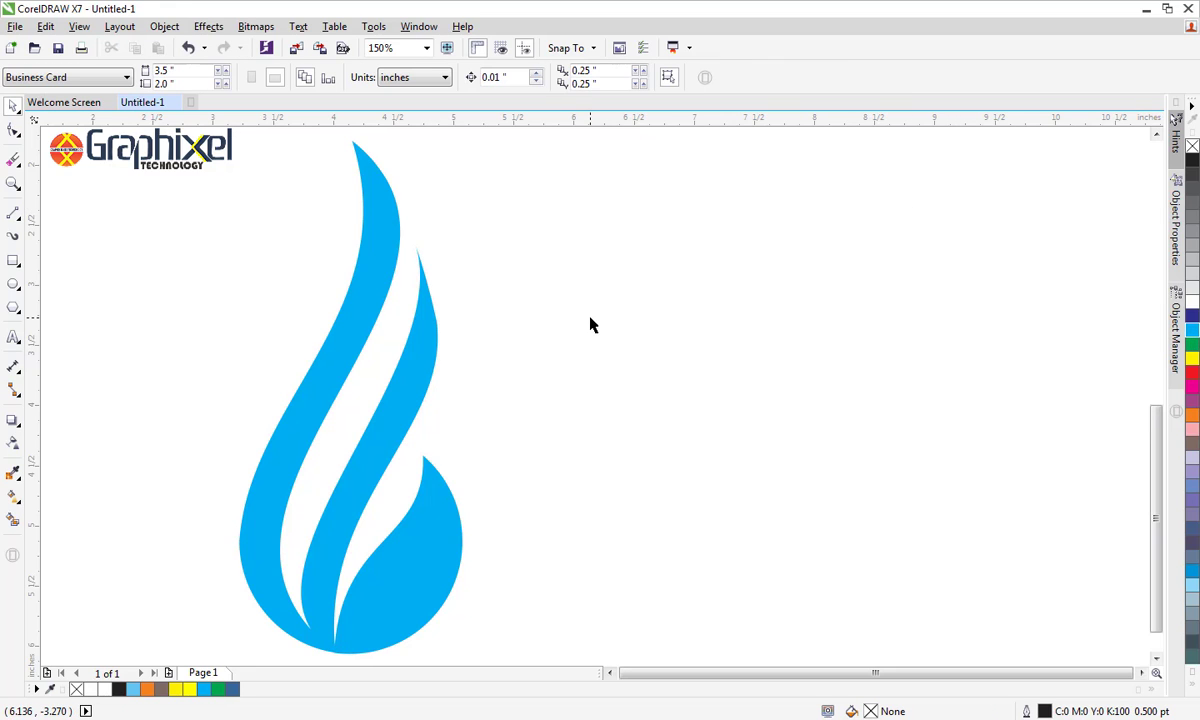
Smooth the middle band's right edge by removing the node below its tip, and move the whole logo about 1.1 inches right
{"action": "left_click", "coordinate": [421, 339]}
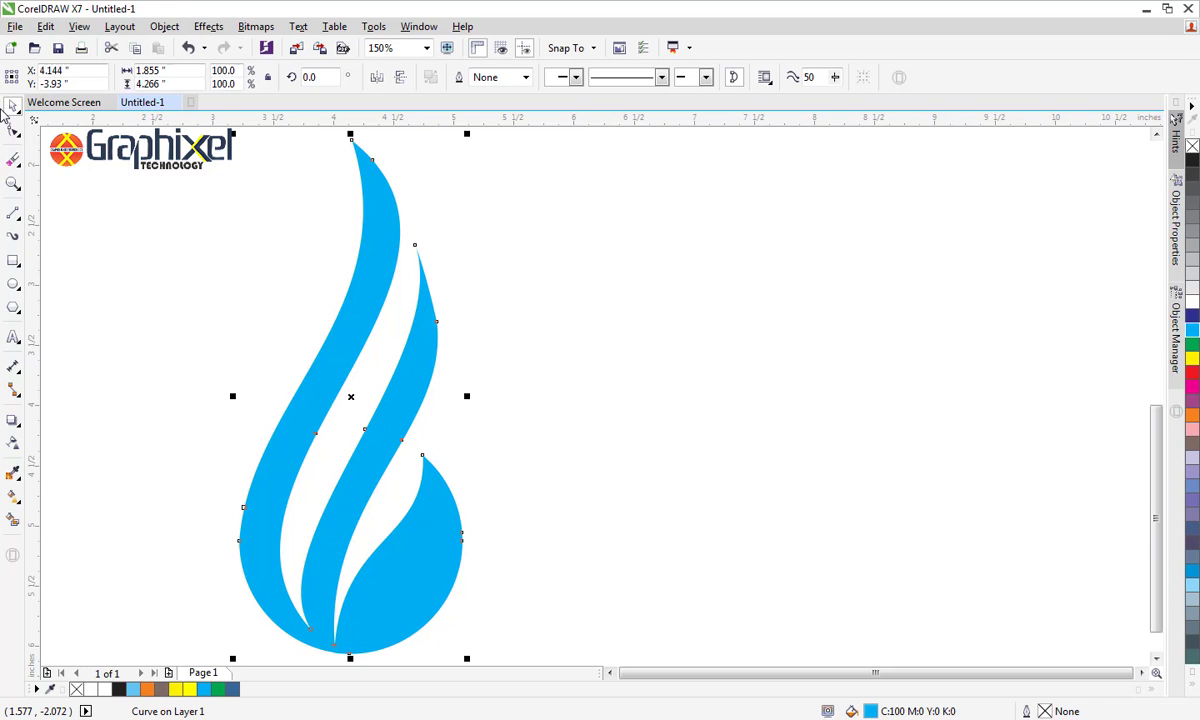
{"action": "key", "text": "F10"}
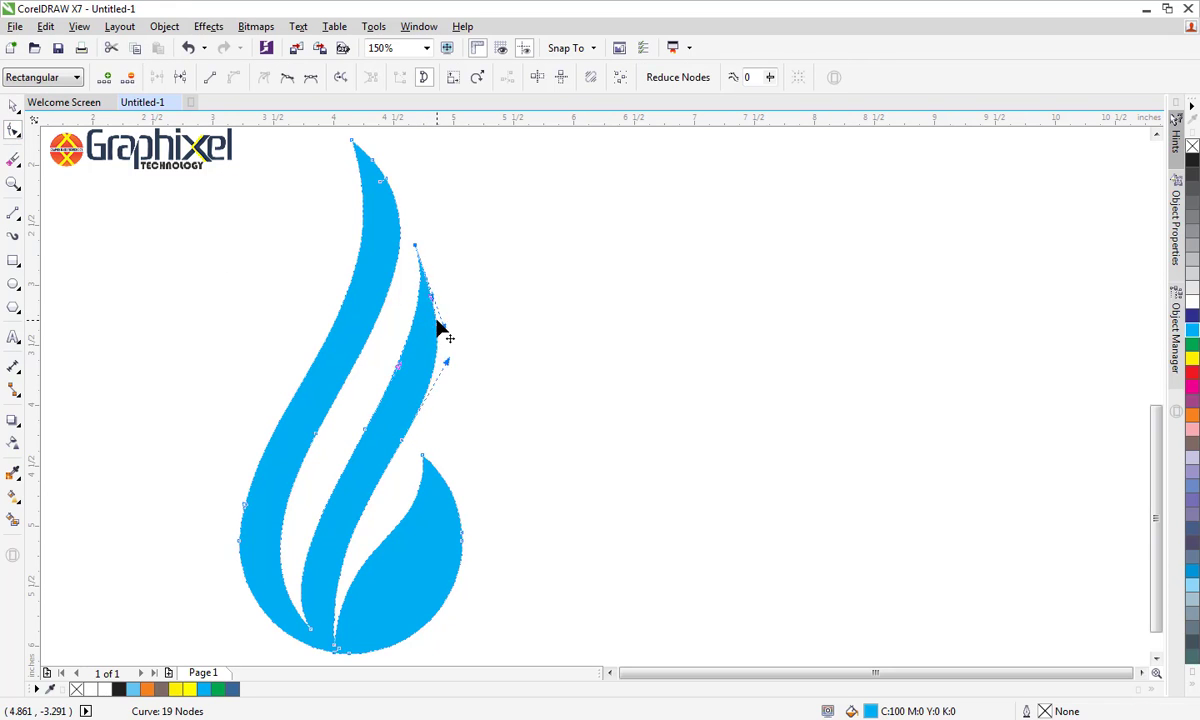
{"action": "left_click", "coordinate": [13, 105]}
{"action": "left_click", "coordinate": [302, 365]}
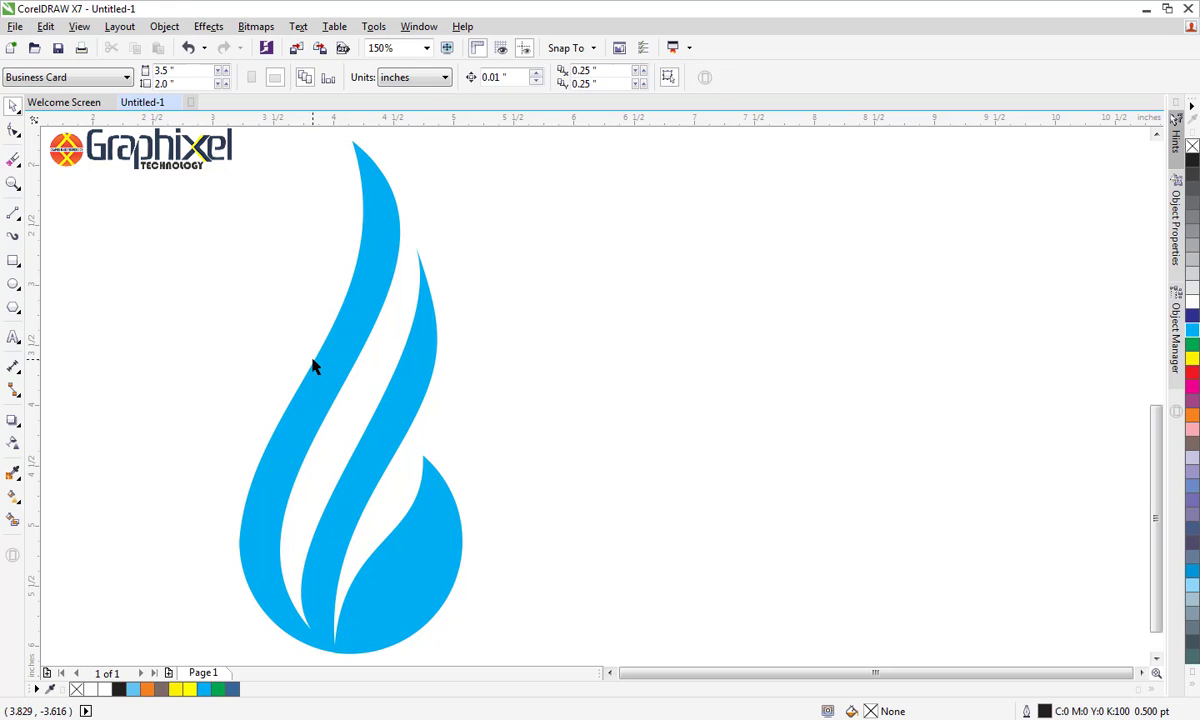
{"action": "left_click_drag", "start_coordinate": [325, 371], "coordinate": [472, 379]}
{"action": "left_click", "coordinate": [695, 400]}
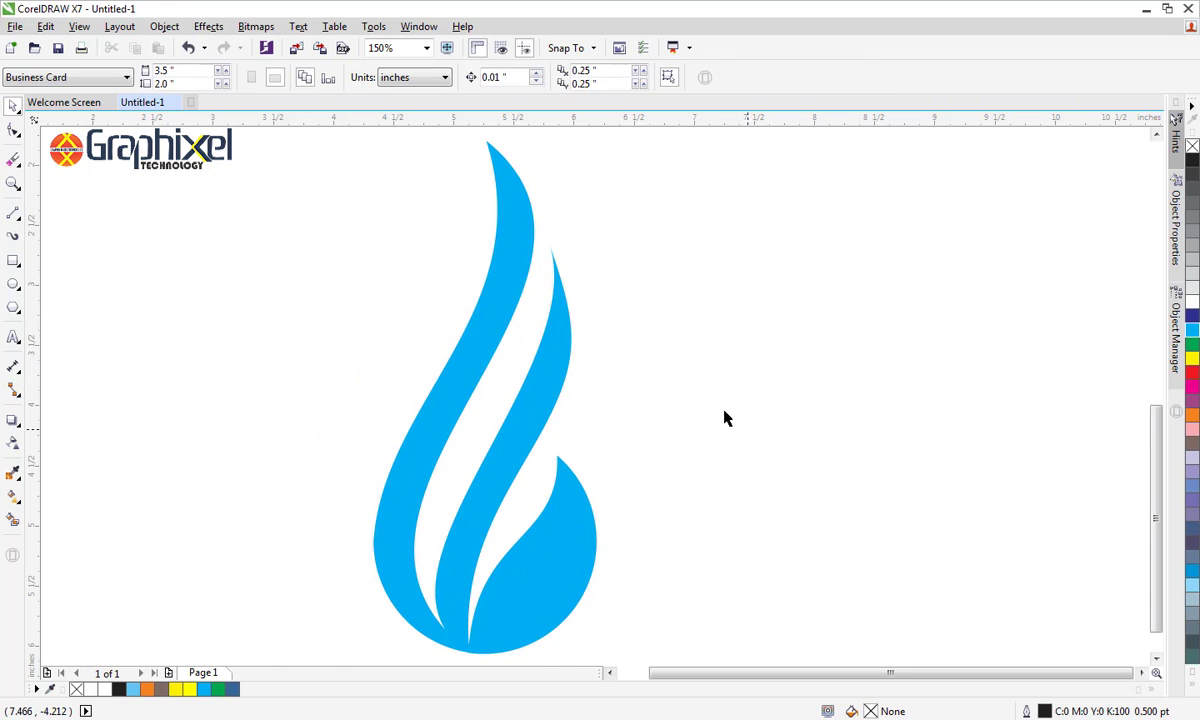
Draw a straight line about 4.1 inches tall from the tall left band's tip down to the lower point of the first gap
{"action": "left_click", "coordinate": [13, 213]}
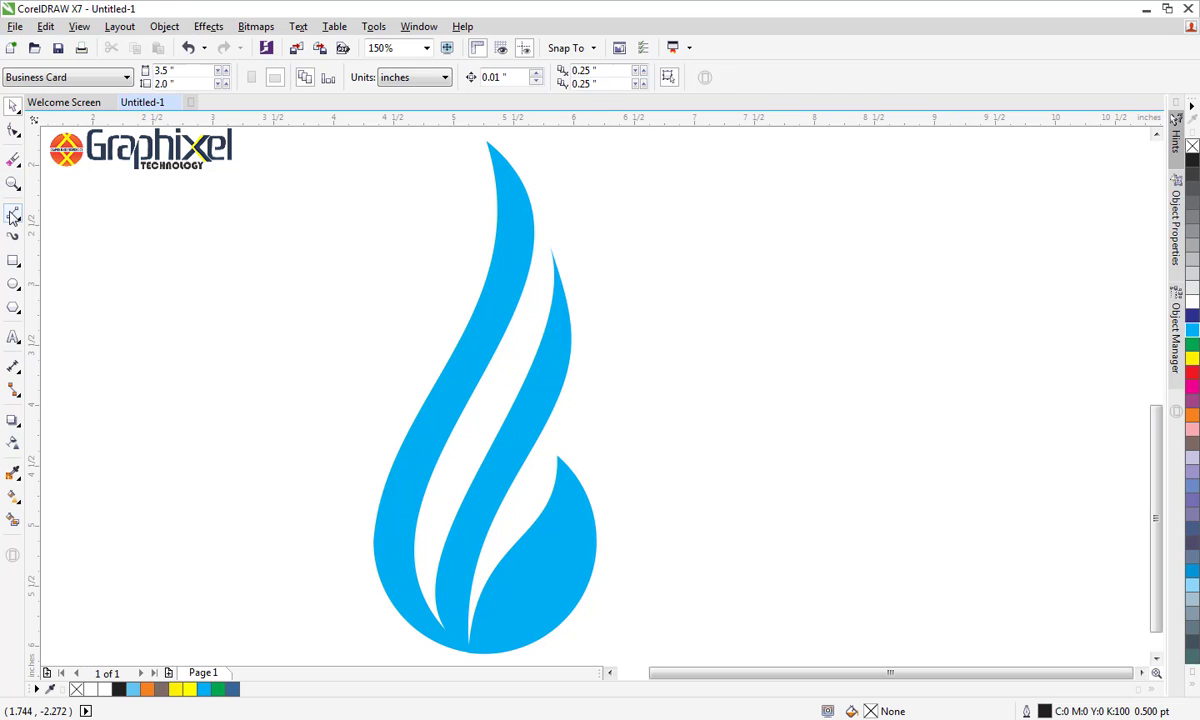
{"action": "left_click", "coordinate": [499, 207]}
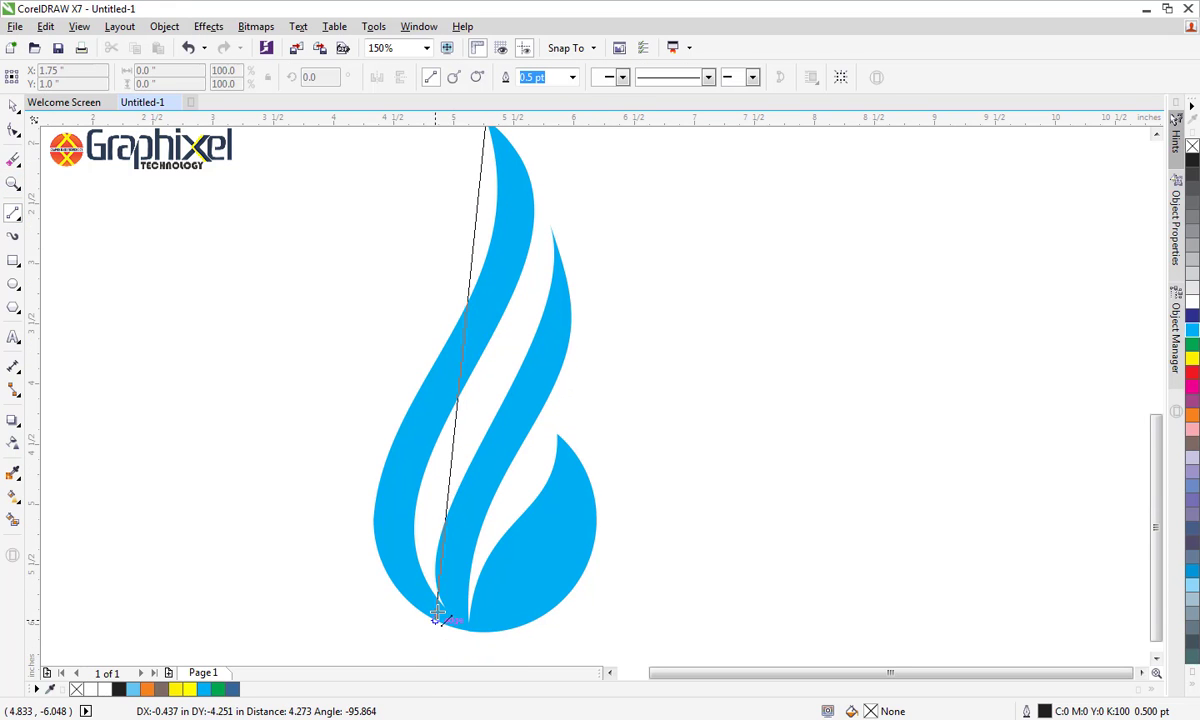
{"action": "left_click", "coordinate": [437, 611]}
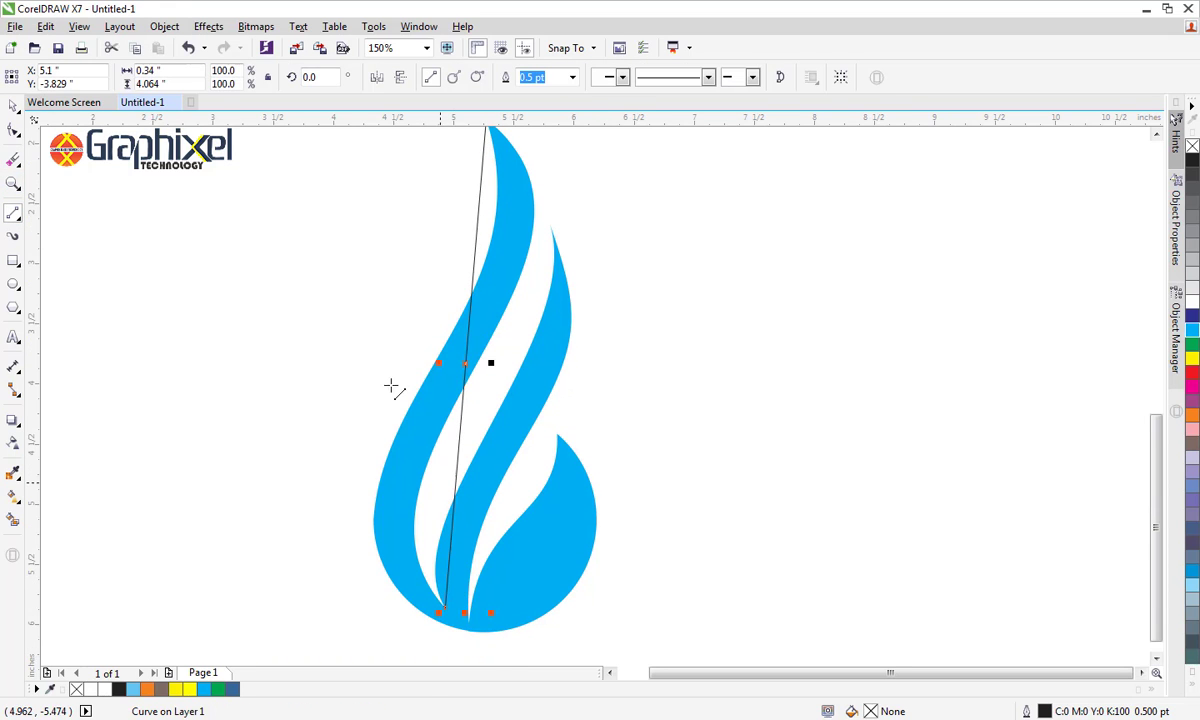
Convert the line to a curve and bend it into an S that follows the tall left band
{"action": "left_click", "coordinate": [13, 129]}
{"action": "key", "text": "F4"}
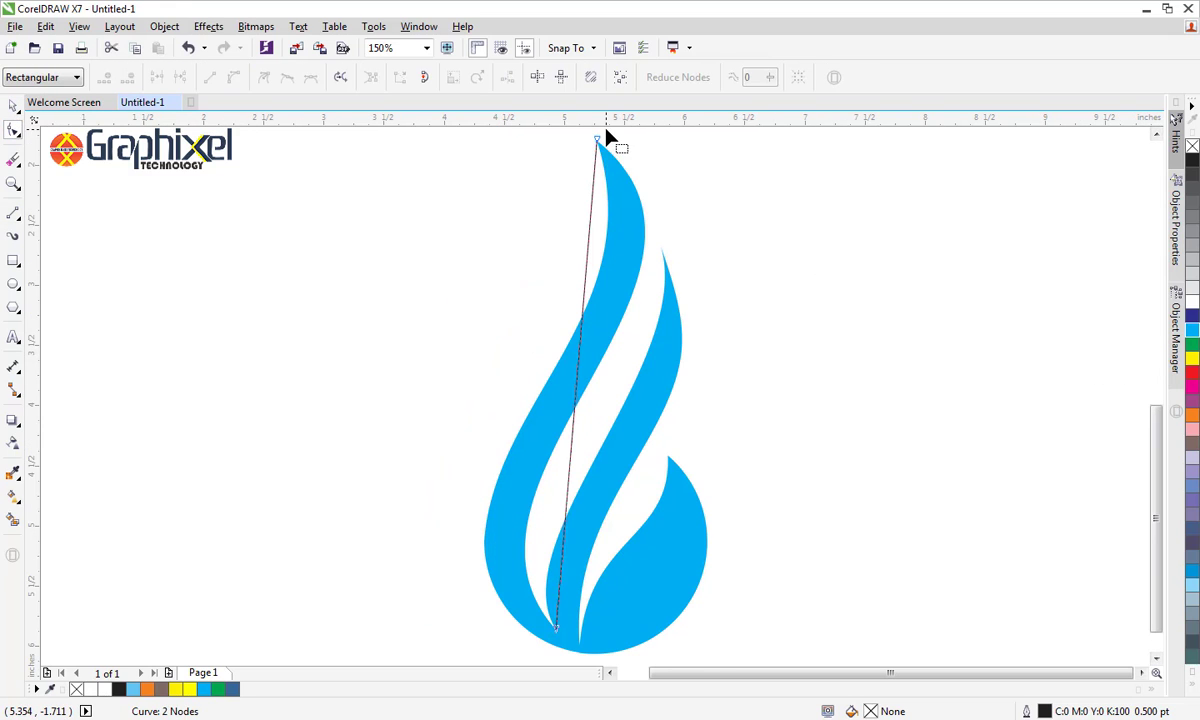
{"action": "left_click", "coordinate": [597, 139]}
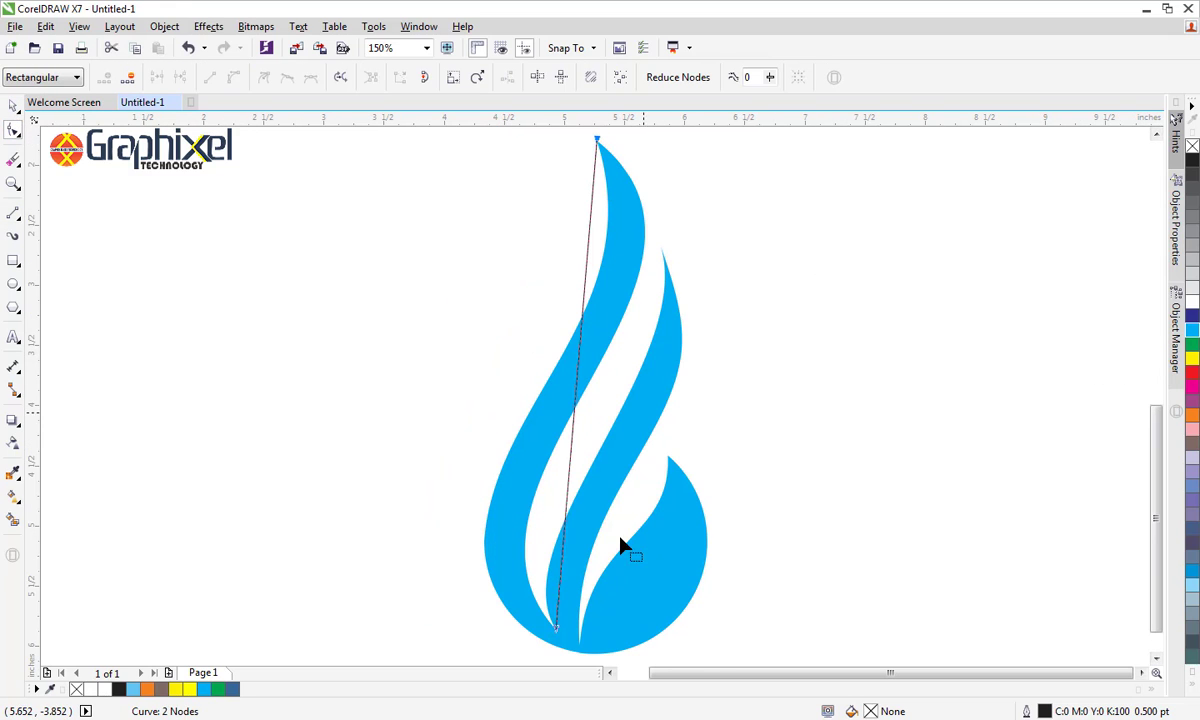
{"action": "left_click", "coordinate": [557, 631]}
{"action": "left_click", "coordinate": [233, 77]}
{"action": "left_click_drag", "start_coordinate": [584, 306], "coordinate": [690, 226]}
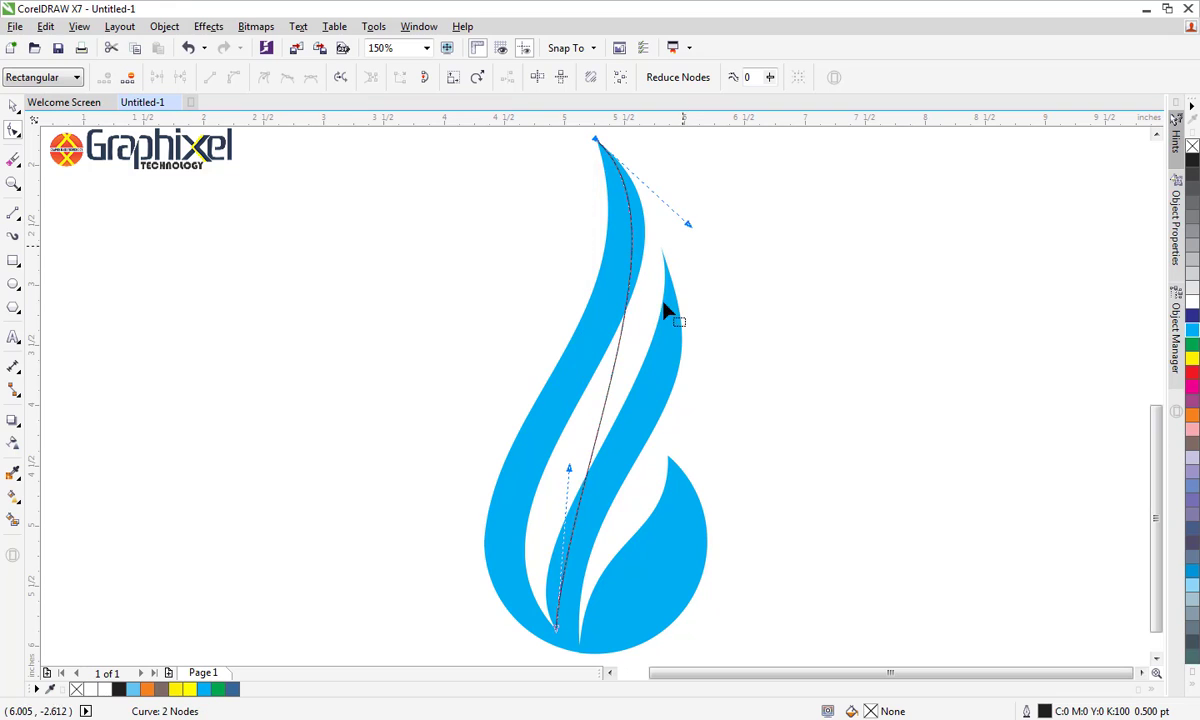
{"action": "left_click_drag", "start_coordinate": [567, 469], "coordinate": [416, 516]}
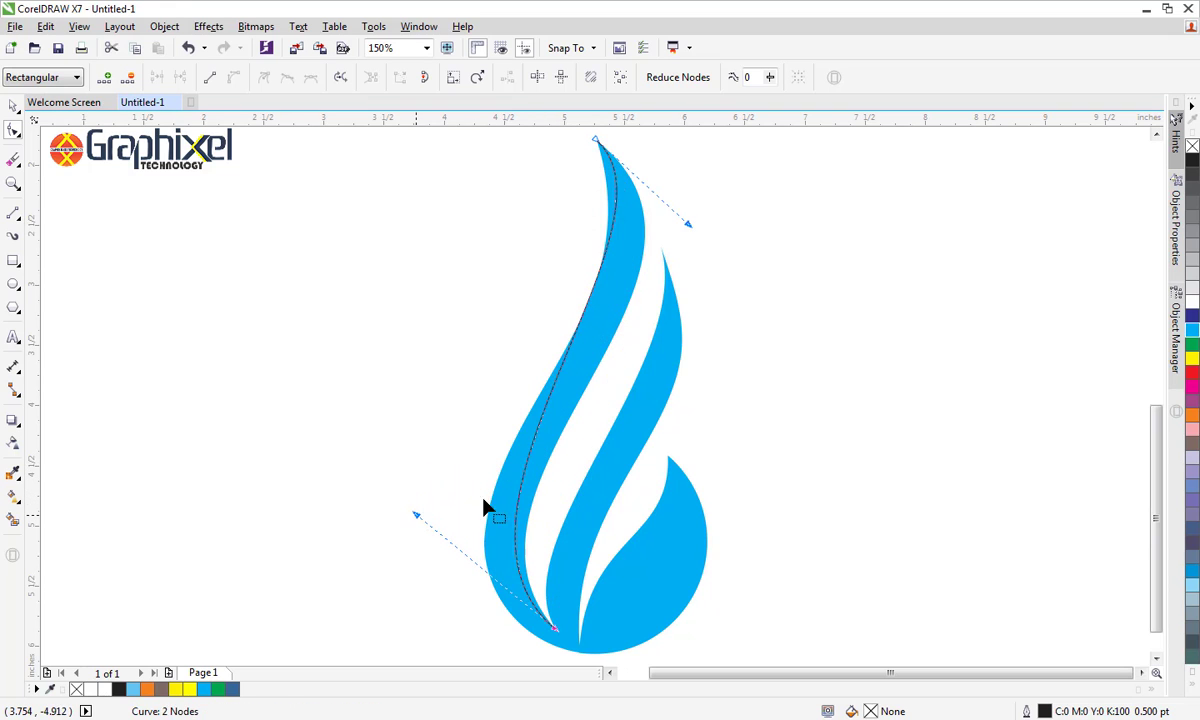
Refine both bends of the S-curve so it runs inside the left band close to its right edge, and deselect it
{"action": "left_click_drag", "start_coordinate": [689, 226], "coordinate": [736, 292]}
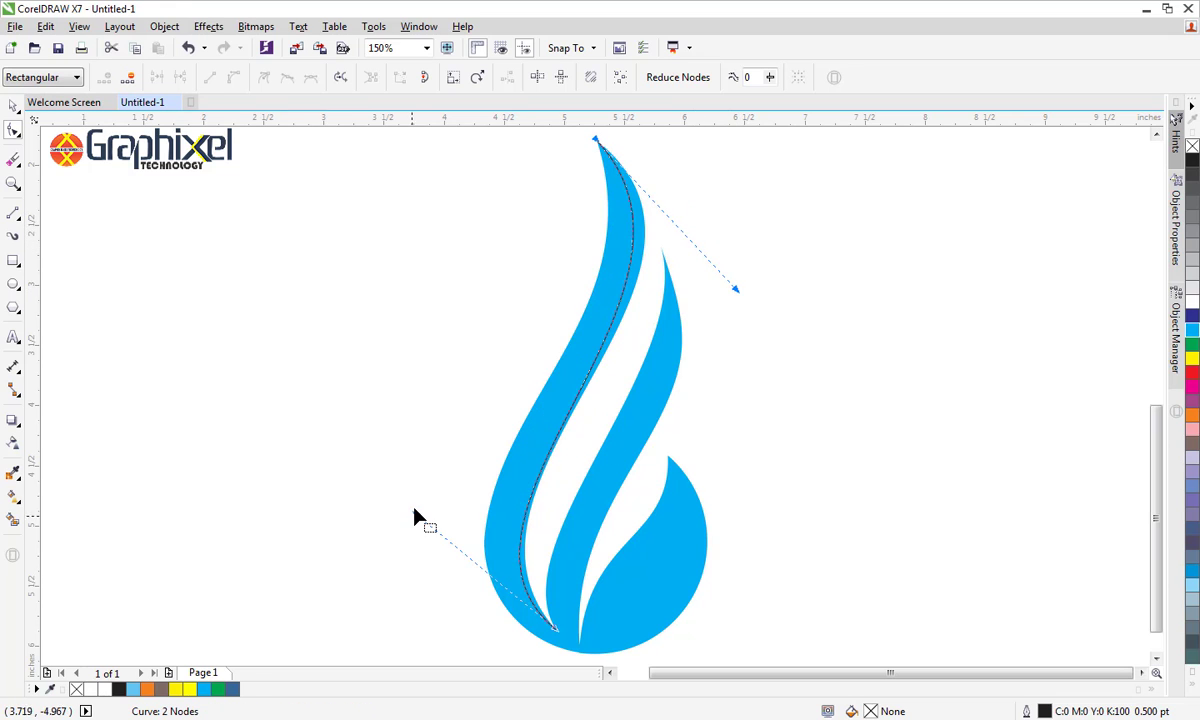
{"action": "left_click_drag", "start_coordinate": [418, 521], "coordinate": [394, 503]}
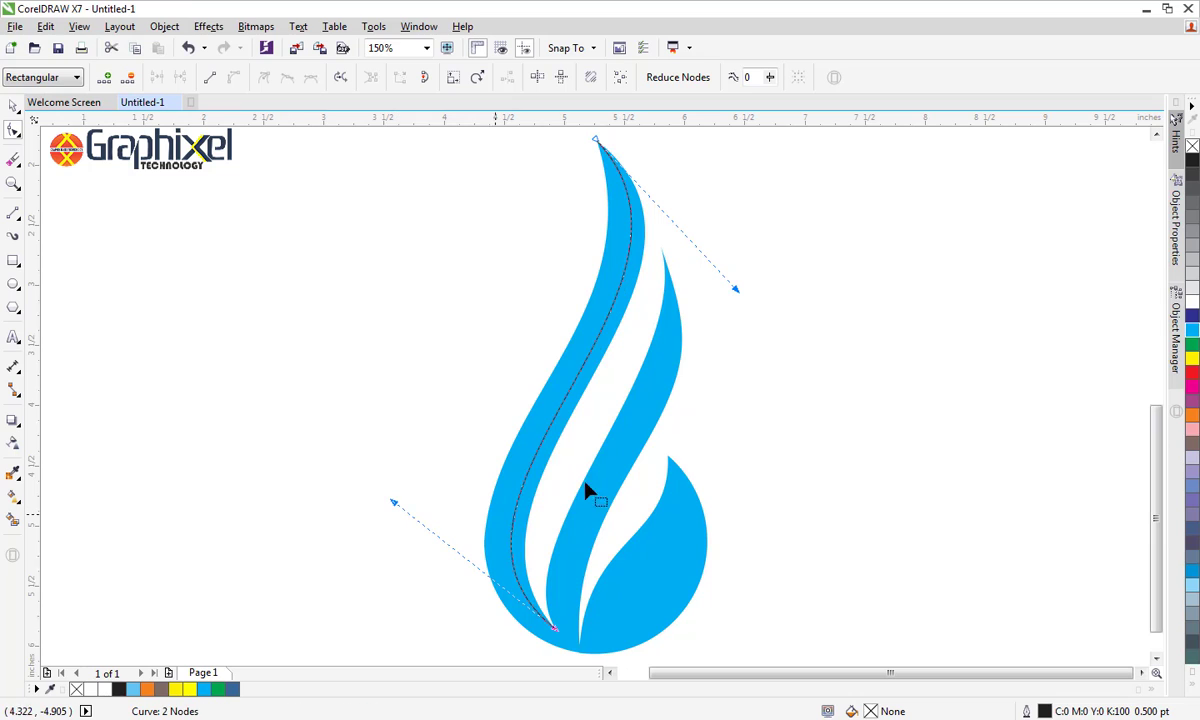
{"action": "left_click_drag", "start_coordinate": [733, 288], "coordinate": [745, 292]}
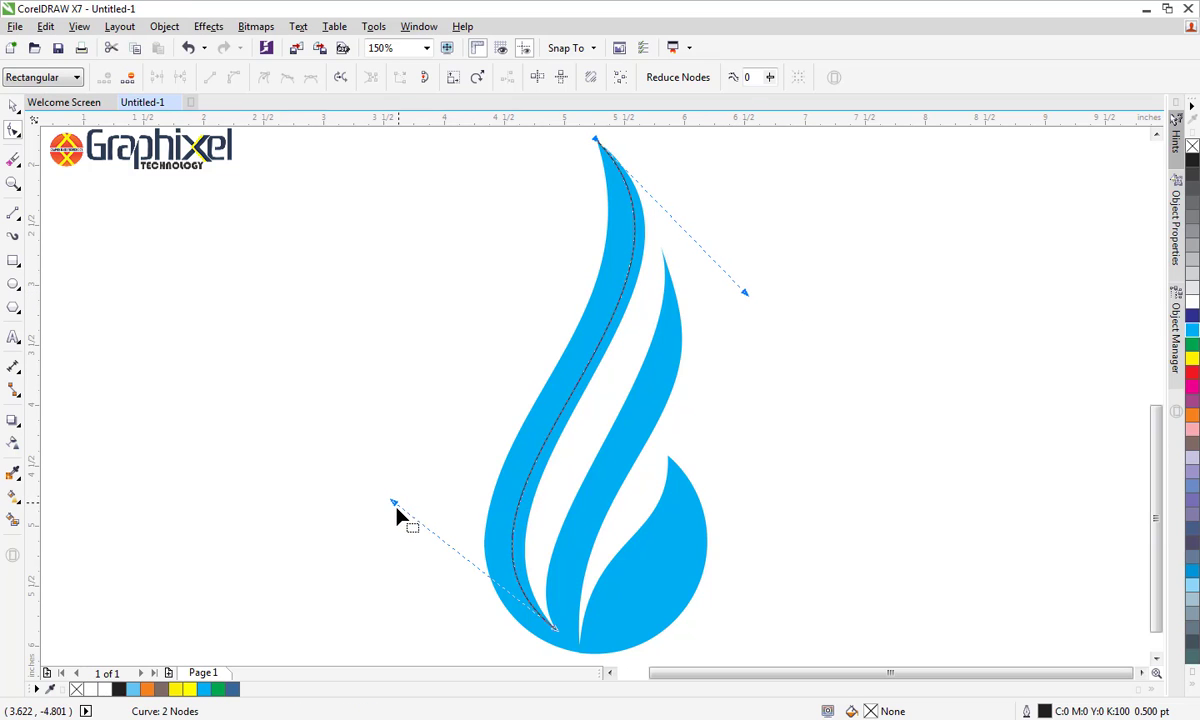
{"action": "left_click_drag", "start_coordinate": [395, 501], "coordinate": [392, 485]}
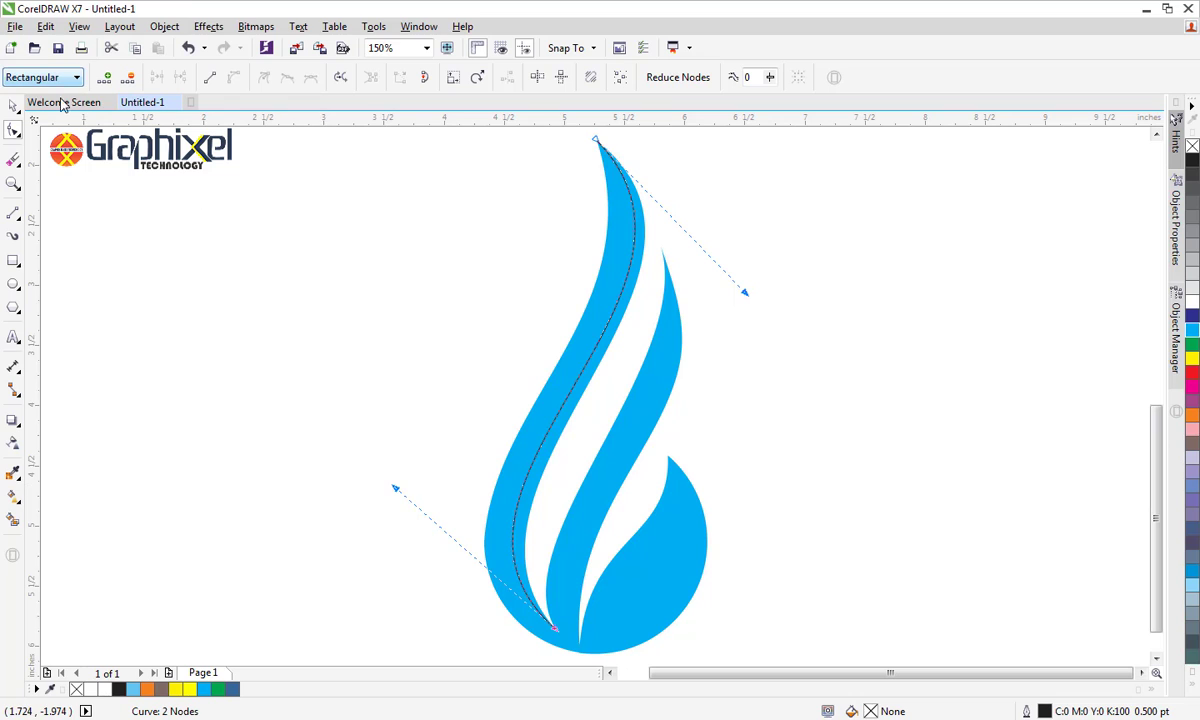
{"action": "left_click", "coordinate": [12, 105]}
{"action": "left_click", "coordinate": [182, 295]}
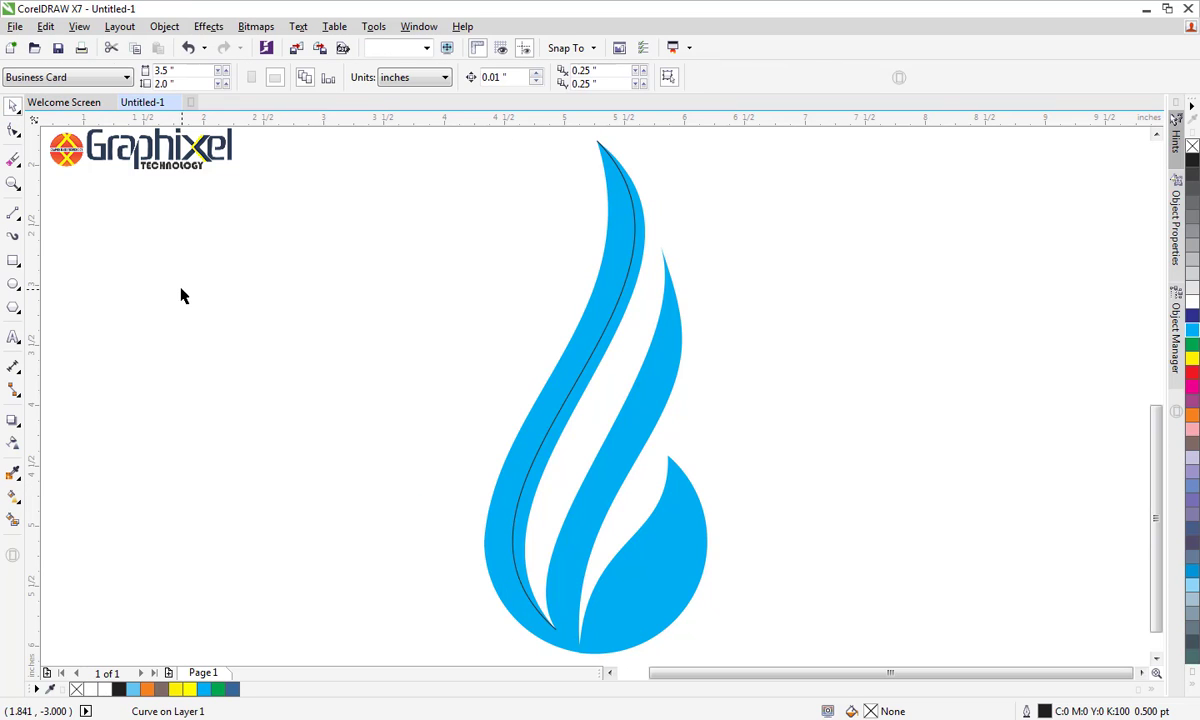
Draw a straight line about 3.3 inches tall from the middle band's tip to the lower point of the second gap
{"action": "left_click", "coordinate": [12, 212]}
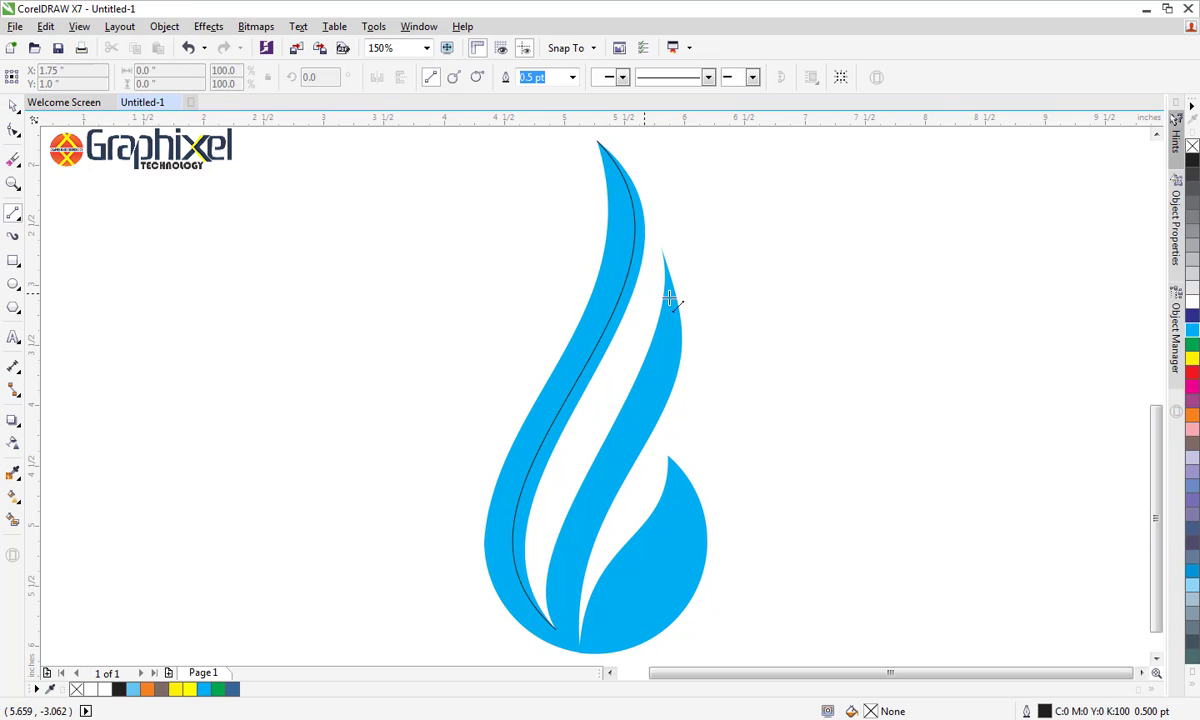
{"action": "left_click", "coordinate": [660, 244]}
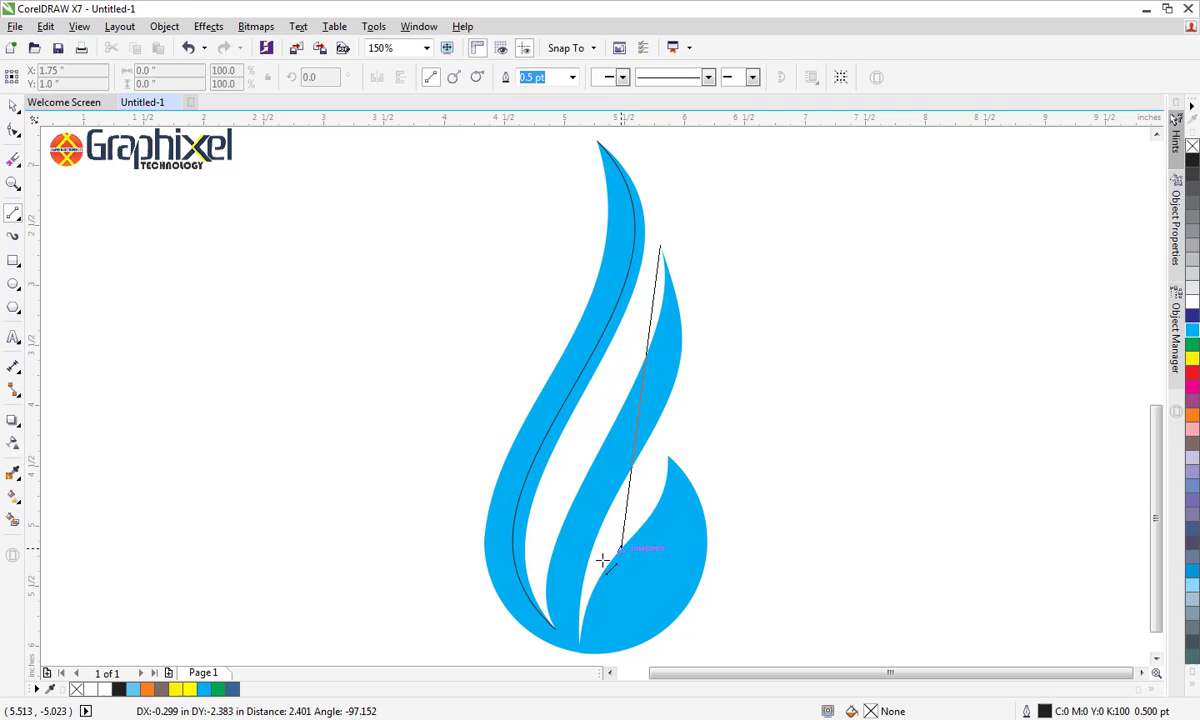
{"action": "left_click", "coordinate": [578, 645]}
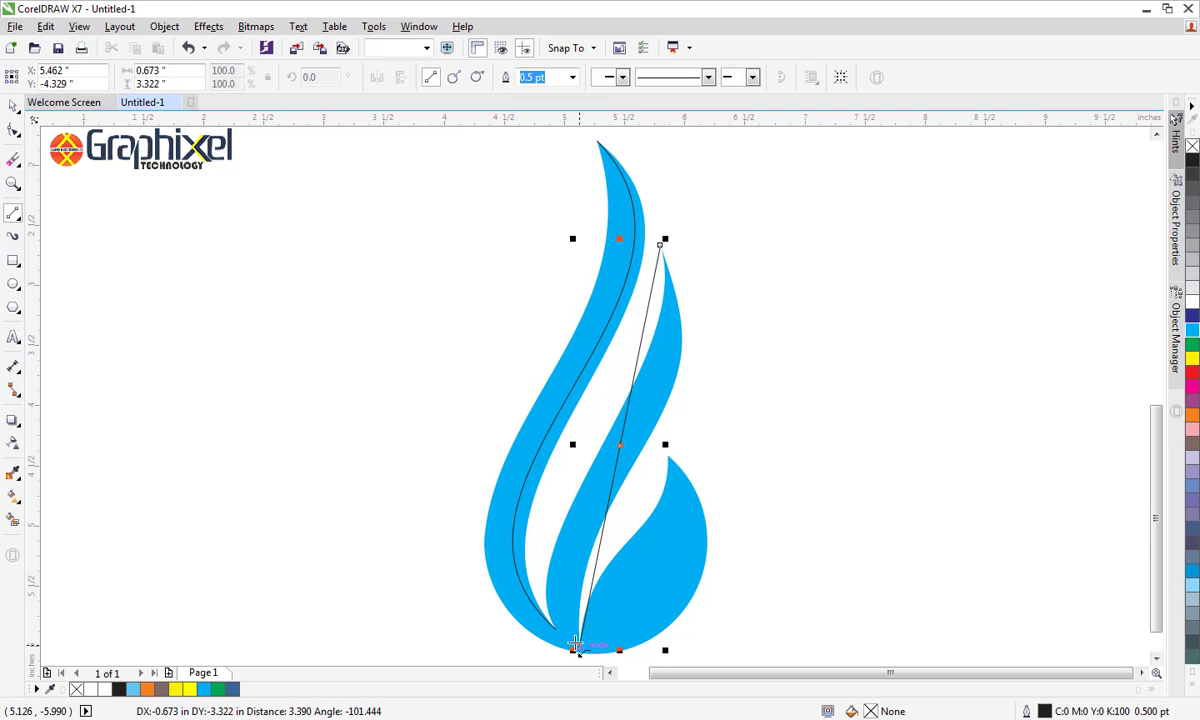
Convert the second line to a curve and bend it into an S along the middle band
{"action": "left_click", "coordinate": [12, 128]}
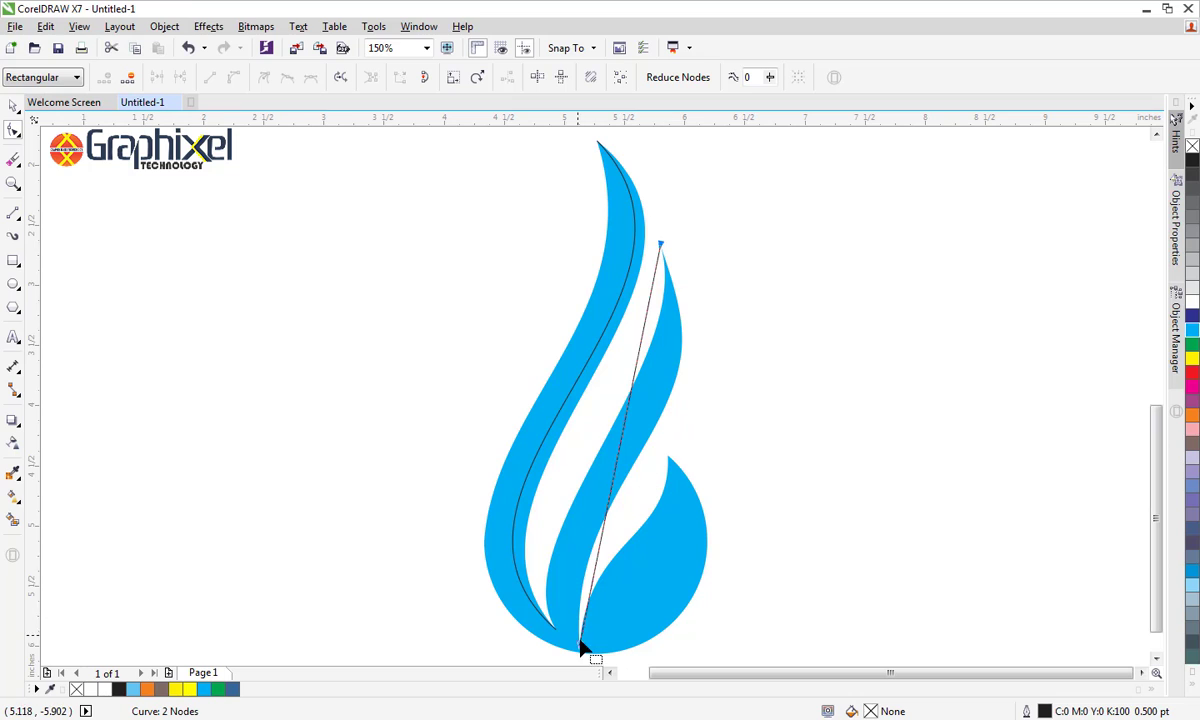
{"action": "right_click", "coordinate": [582, 644]}
{"action": "left_click", "coordinate": [638, 421]}
{"action": "left_click", "coordinate": [636, 378]}
{"action": "left_click_drag", "start_coordinate": [634, 378], "coordinate": [707, 362]}
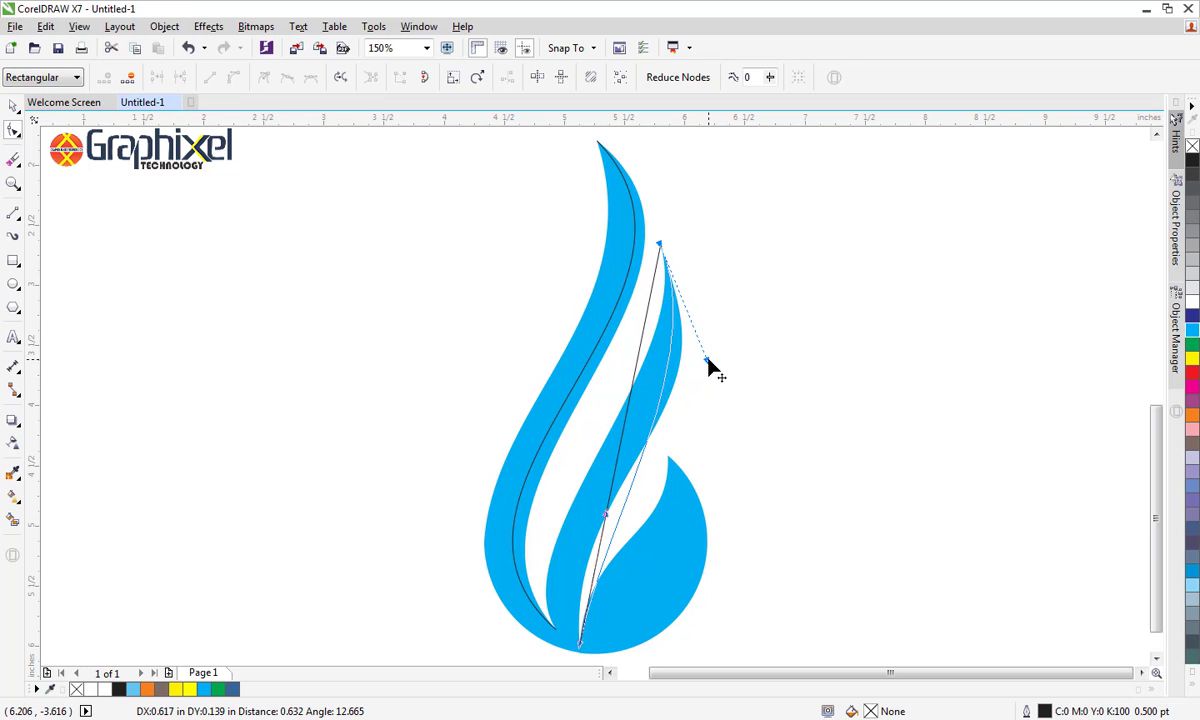
{"action": "left_click_drag", "start_coordinate": [604, 516], "coordinate": [535, 553]}
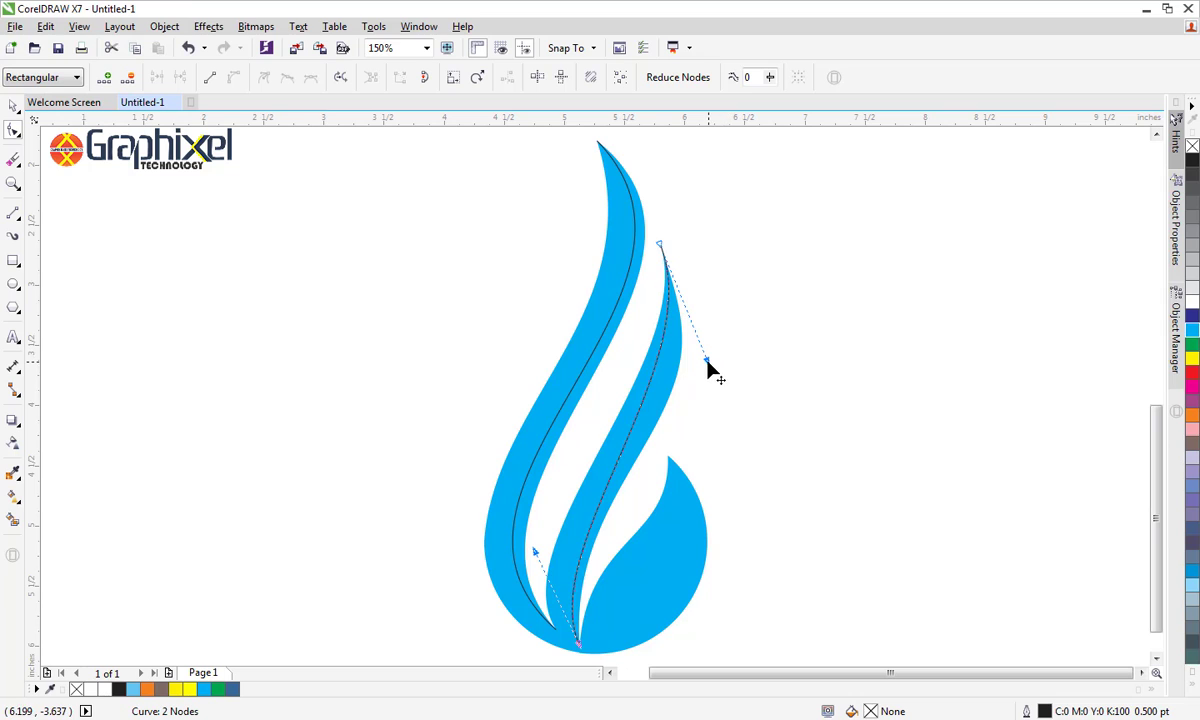
Refine the second S-curve's bends so it follows the middle band's right edge, leaving a narrow strip, and deselect its nodes
{"action": "left_click_drag", "start_coordinate": [707, 363], "coordinate": [720, 413]}
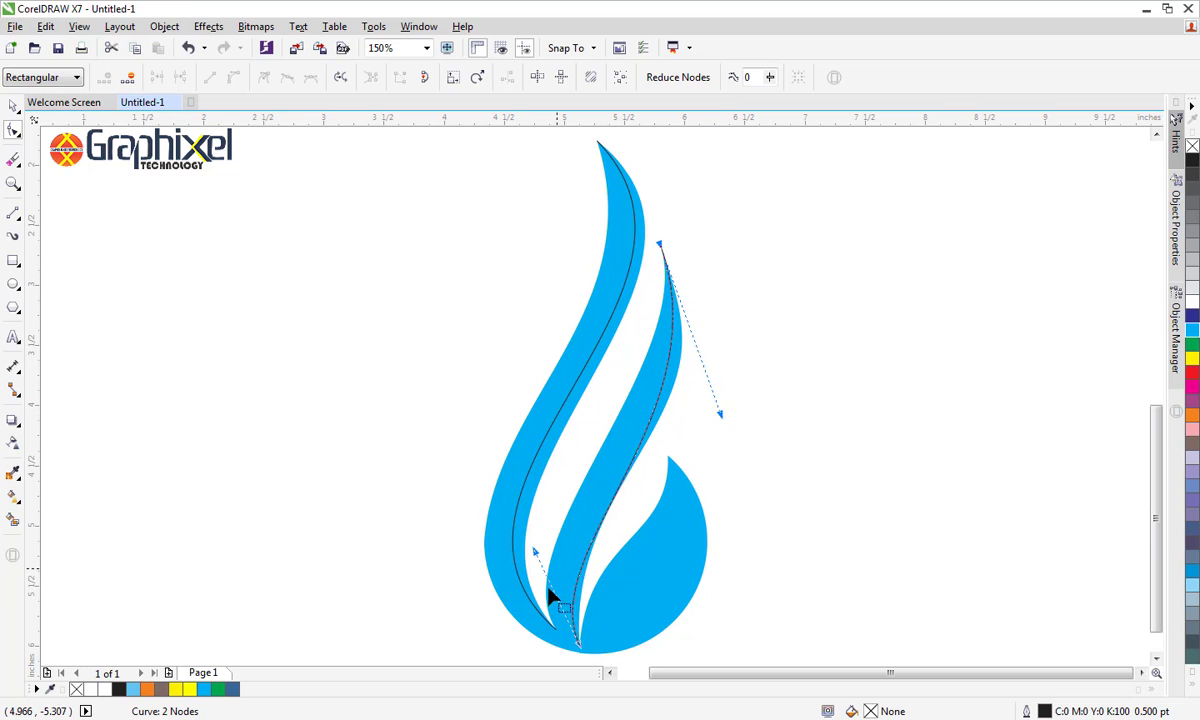
{"action": "left_click_drag", "start_coordinate": [537, 560], "coordinate": [521, 537]}
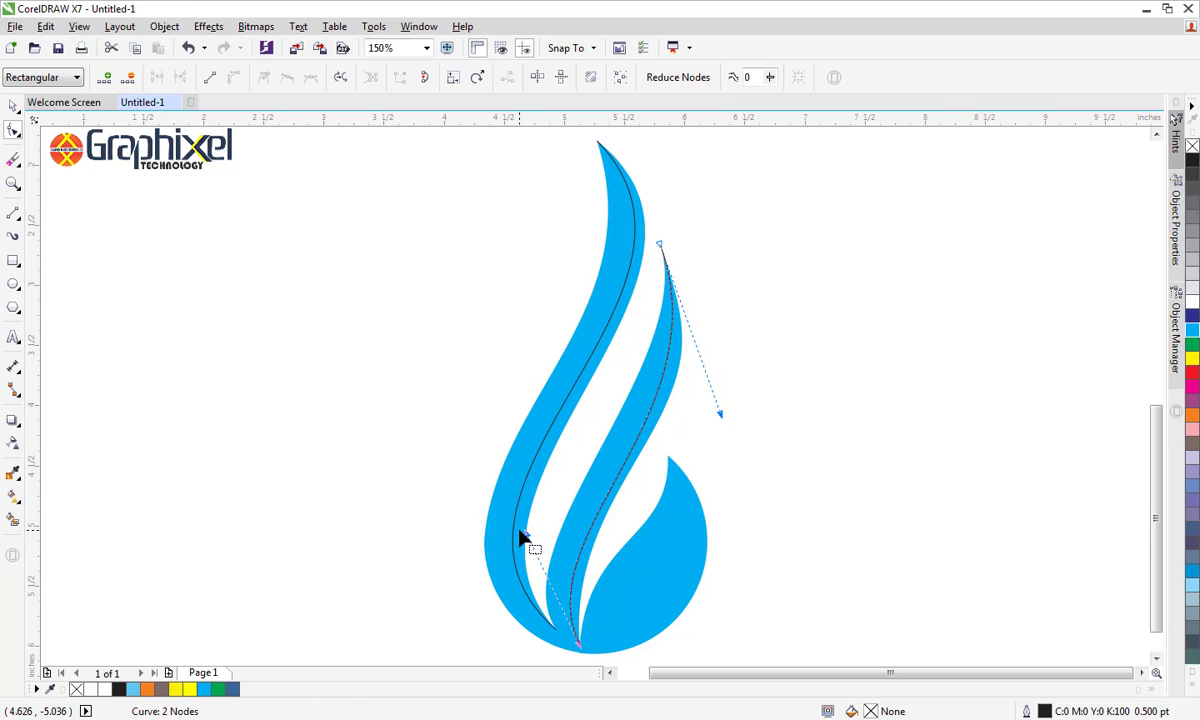
{"action": "mouse_move", "coordinate": [724, 418]}
{"action": "left_mouse_down"}
{"action": "mouse_move", "coordinate": [734, 437]}
{"action": "mouse_move", "coordinate": [721, 431]}
{"action": "left_mouse_up"}
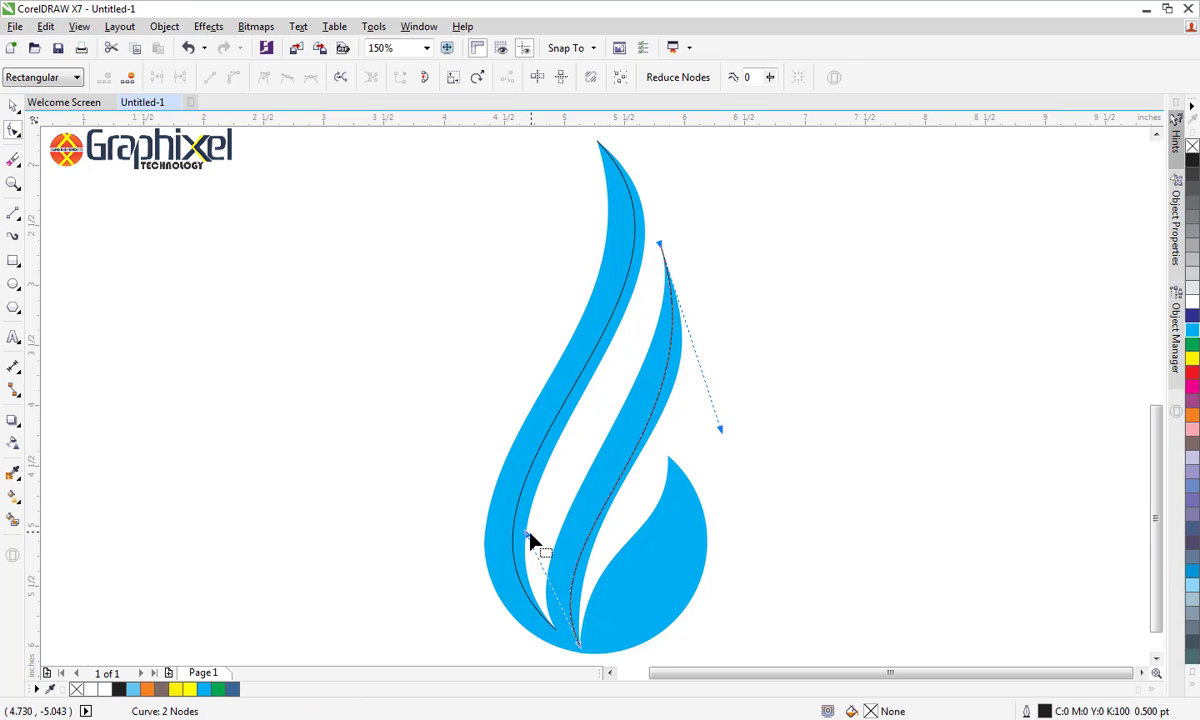
{"action": "left_click_drag", "start_coordinate": [524, 533], "coordinate": [531, 504]}
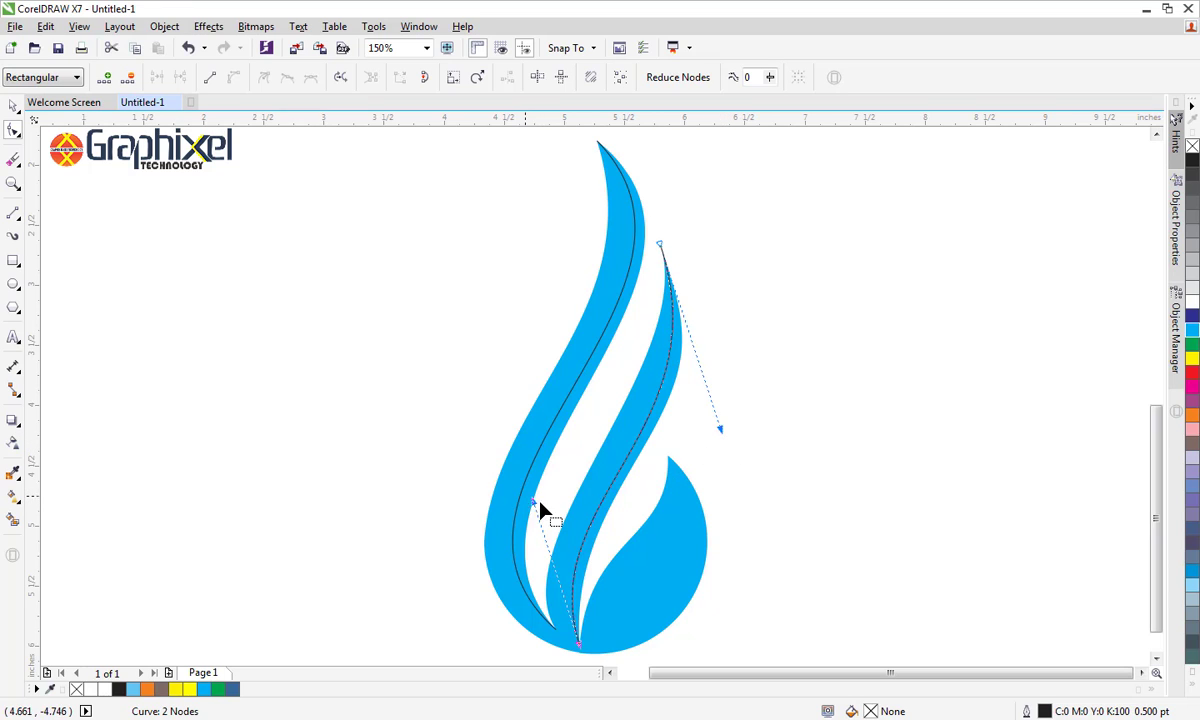
{"action": "left_click_drag", "start_coordinate": [533, 505], "coordinate": [537, 494]}
{"action": "left_click", "coordinate": [253, 428]}
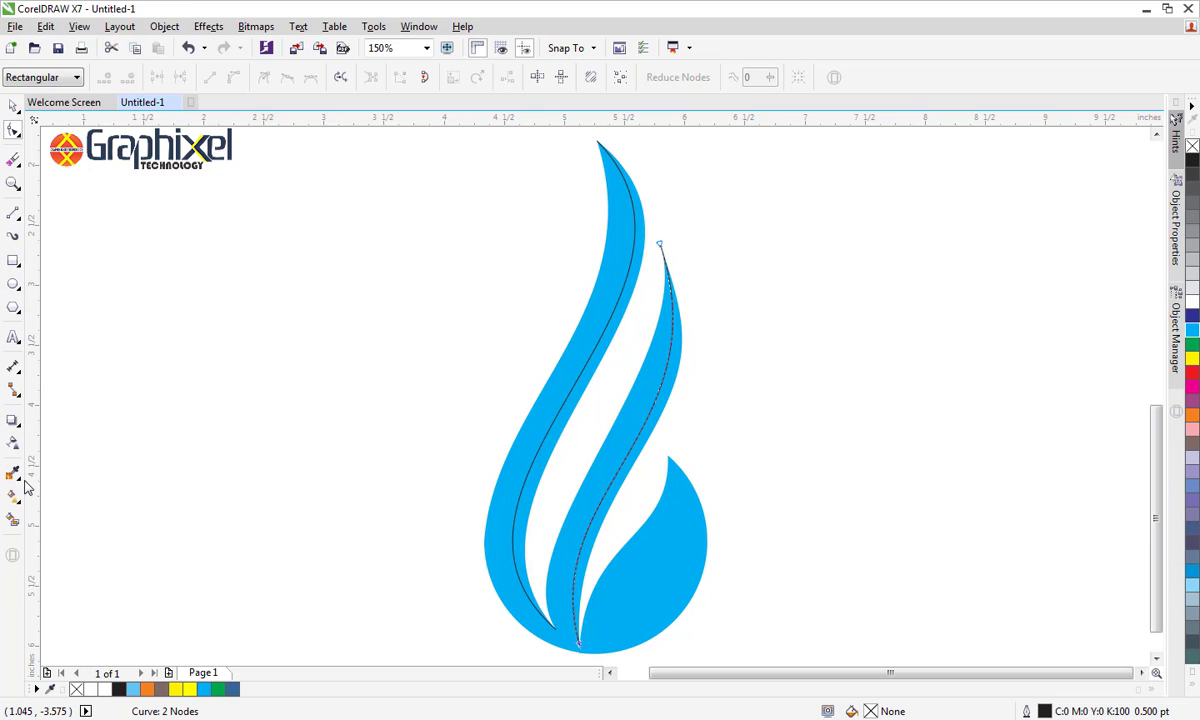
Smart-fill the narrow strips along the right edges of the left and middle bands with blue #336699
{"action": "left_click", "coordinate": [13, 518]}
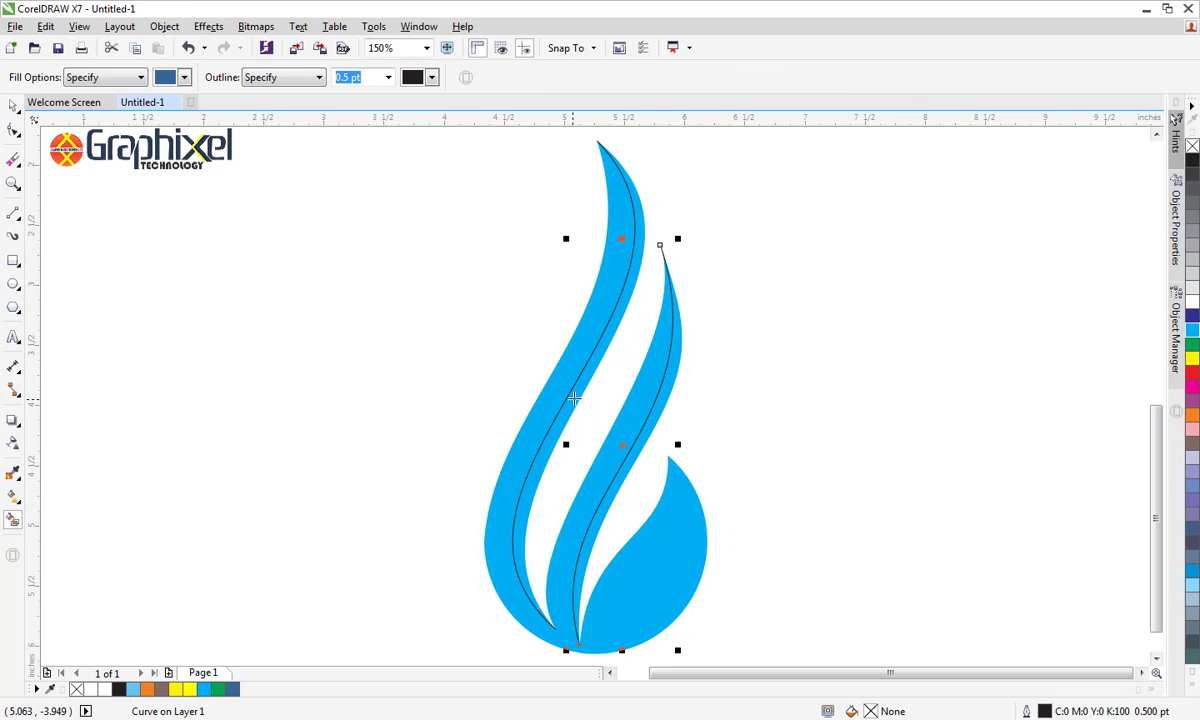
{"action": "left_click", "coordinate": [574, 410]}
{"action": "left_click", "coordinate": [651, 426]}
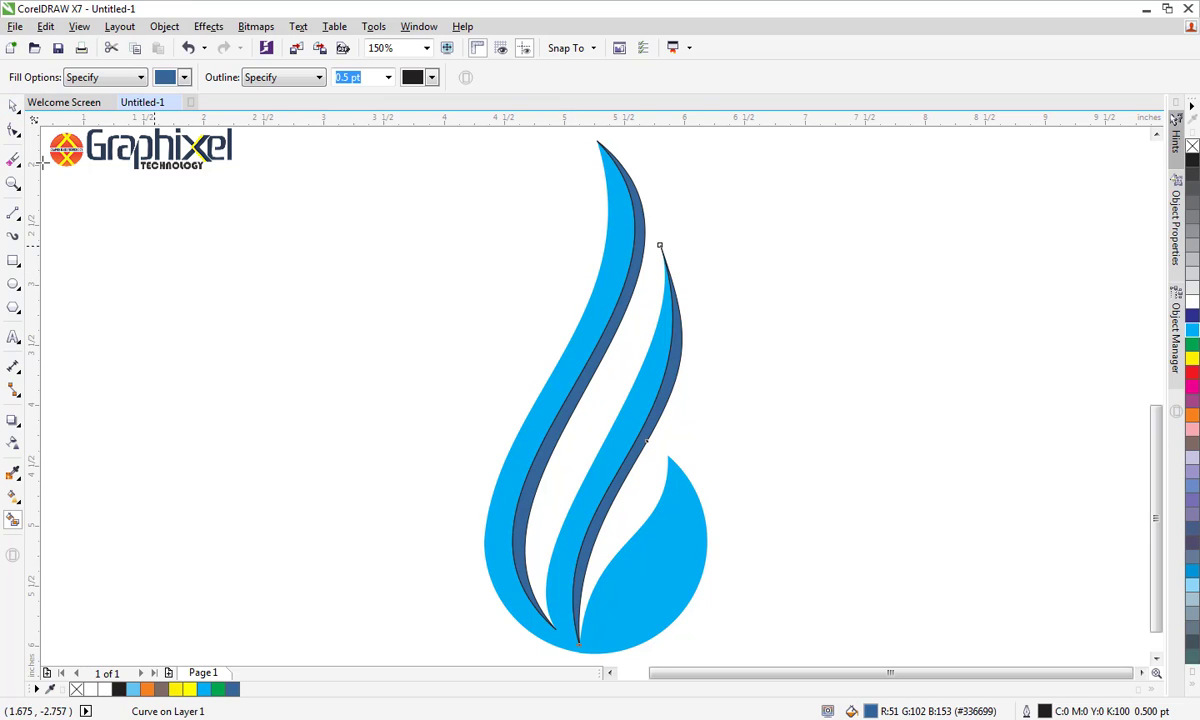
{"action": "left_click", "coordinate": [13, 105]}
{"action": "left_click", "coordinate": [228, 314]}
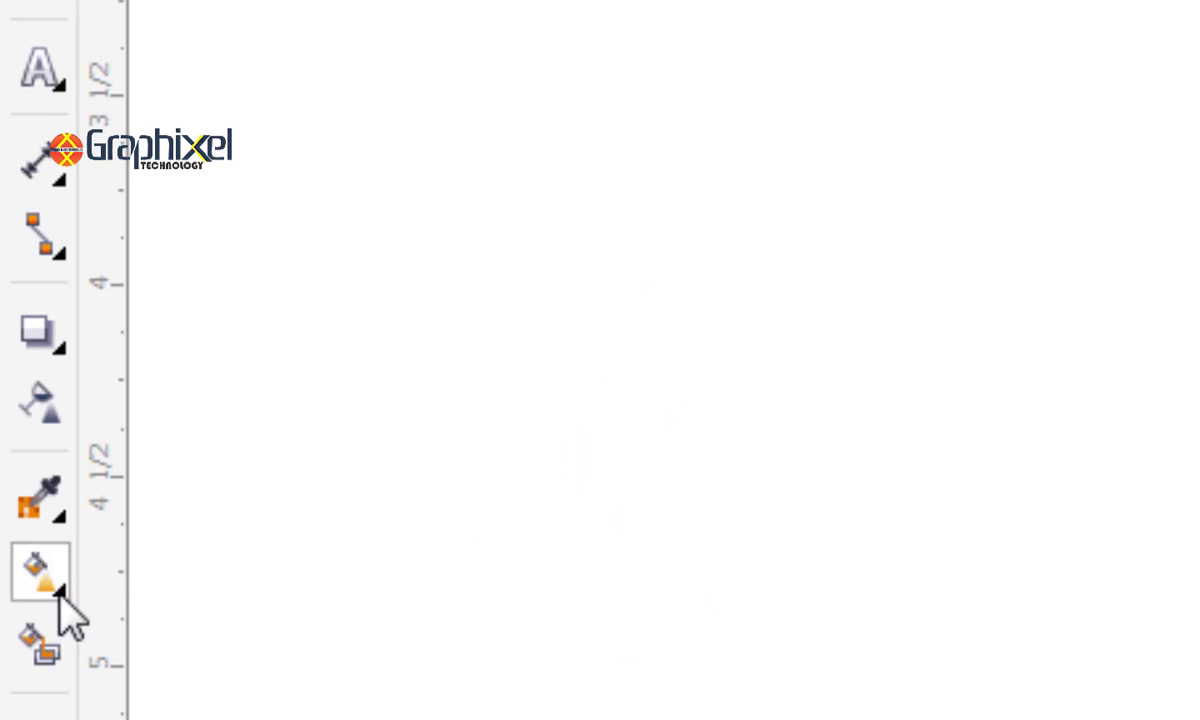
Try a linear fountain fill from cyan to white on the flame, running up through the lower right lobe
{"action": "left_click", "coordinate": [58, 594]}
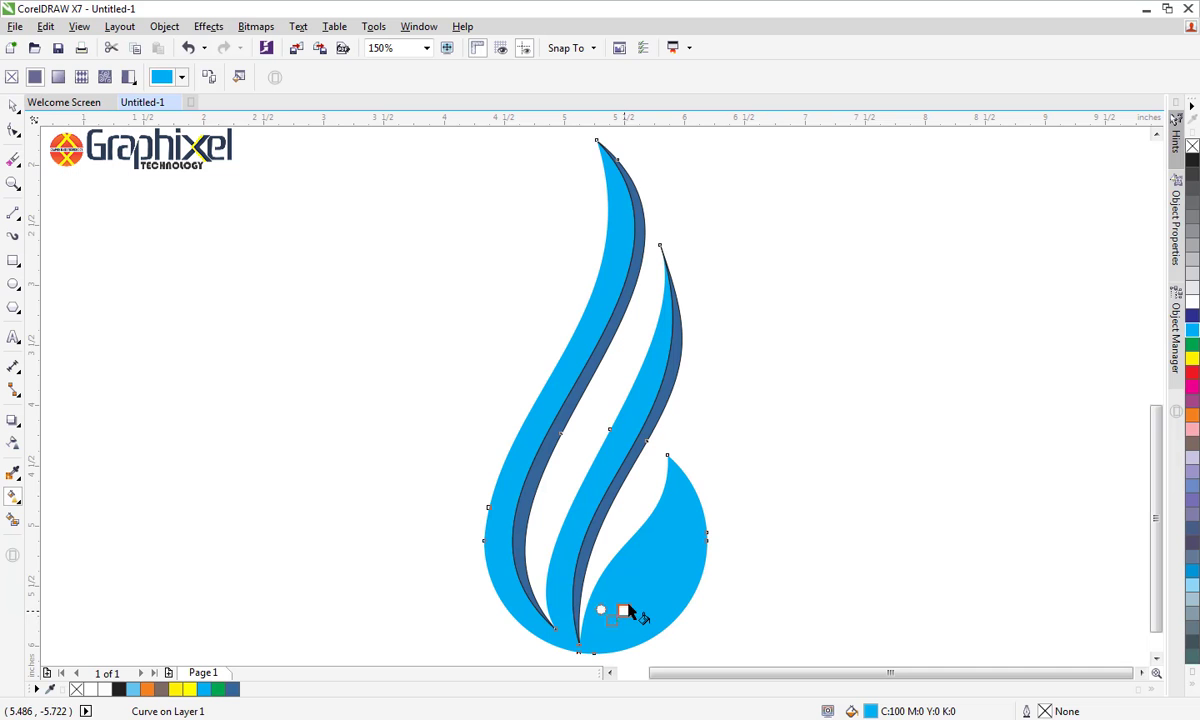
{"action": "left_click_drag", "start_coordinate": [612, 620], "coordinate": [694, 465]}
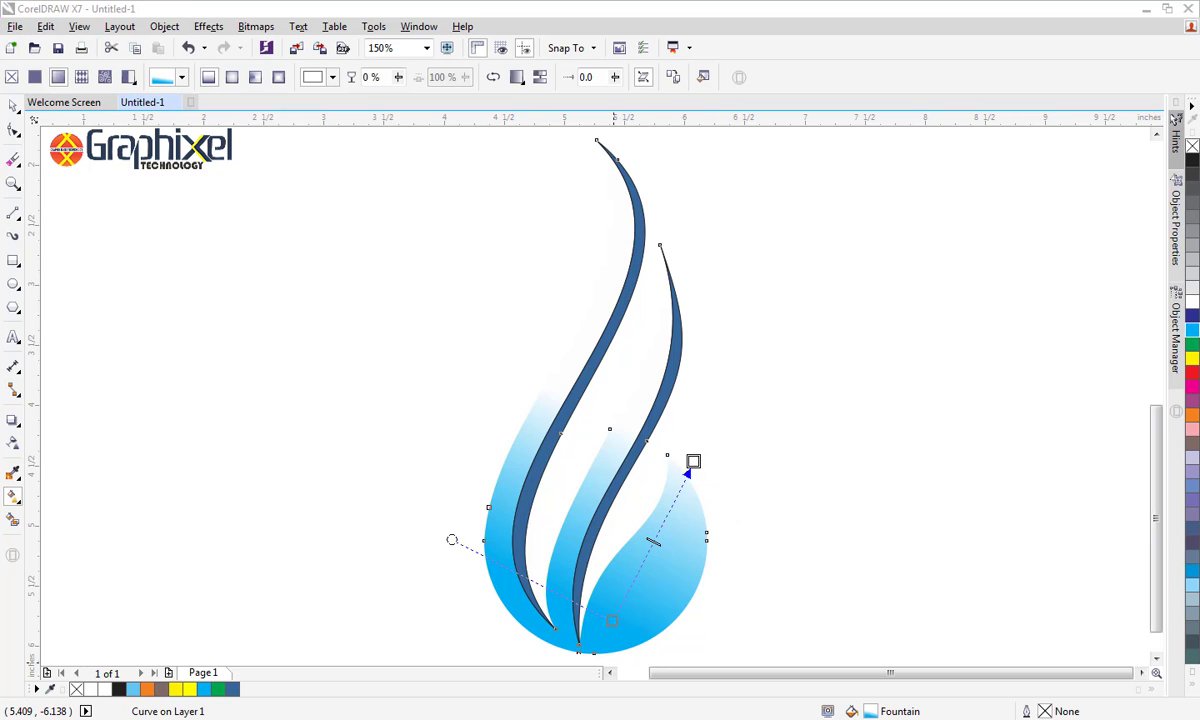
{"action": "left_click", "coordinate": [1120, 659]}
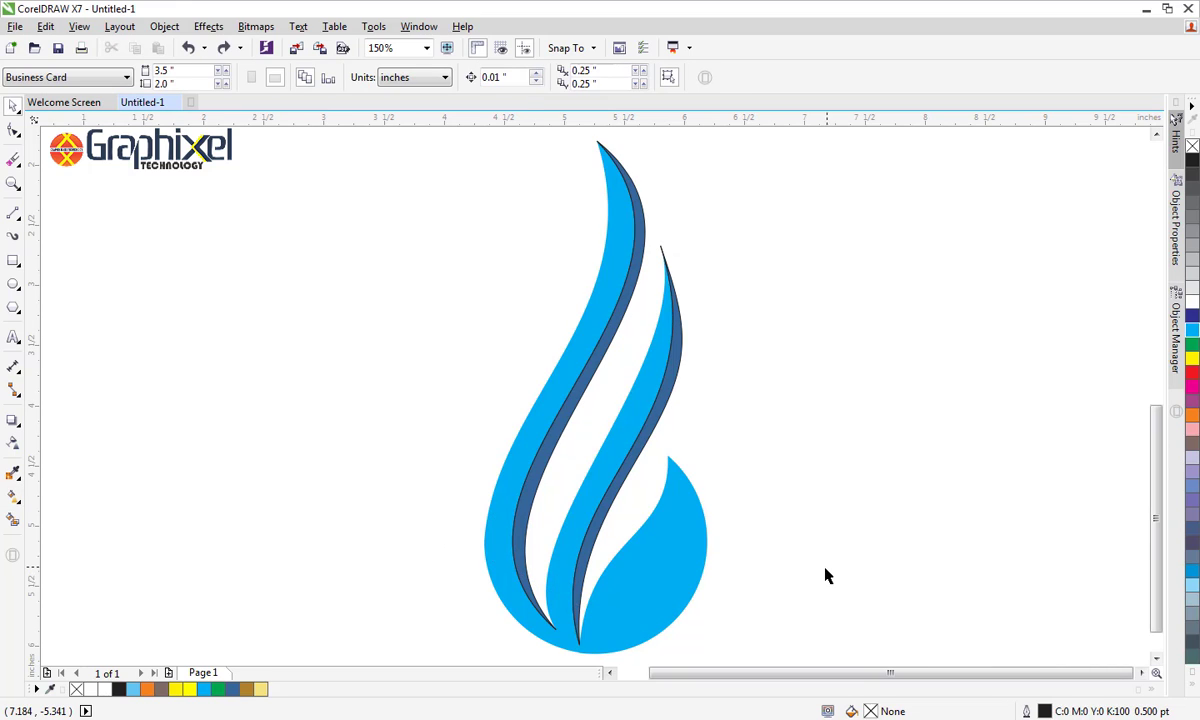
Apply a linear fountain fill to the cyan flame, rising through the lower right lobe, with a pale gold colour stop at 52%
{"action": "left_click", "coordinate": [13, 495]}
{"action": "left_click", "coordinate": [625, 575]}
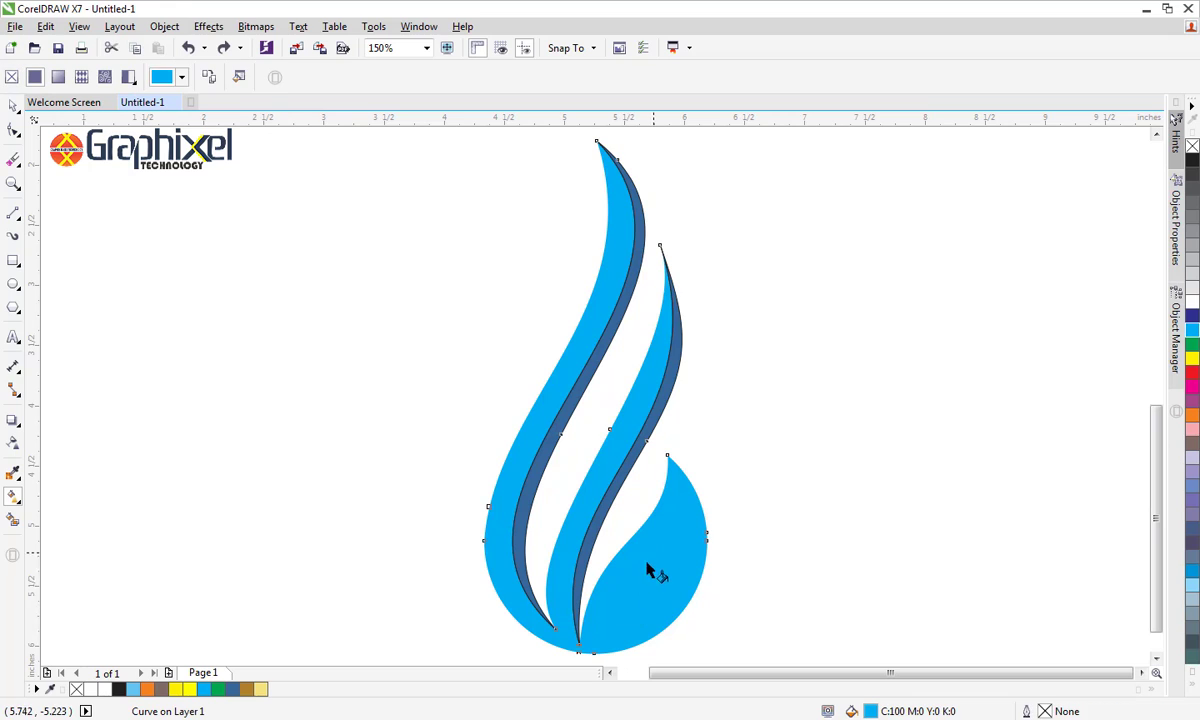
{"action": "left_click_drag", "start_coordinate": [625, 600], "coordinate": [687, 497]}
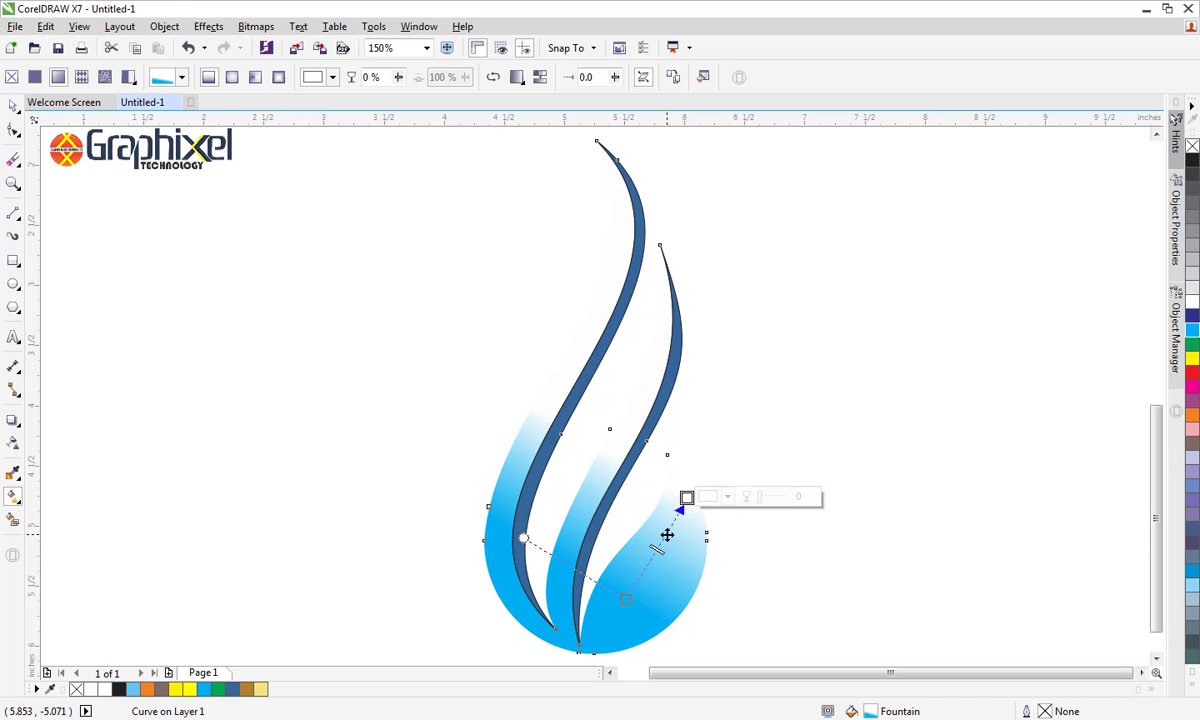
{"action": "double_click", "coordinate": [657, 547]}
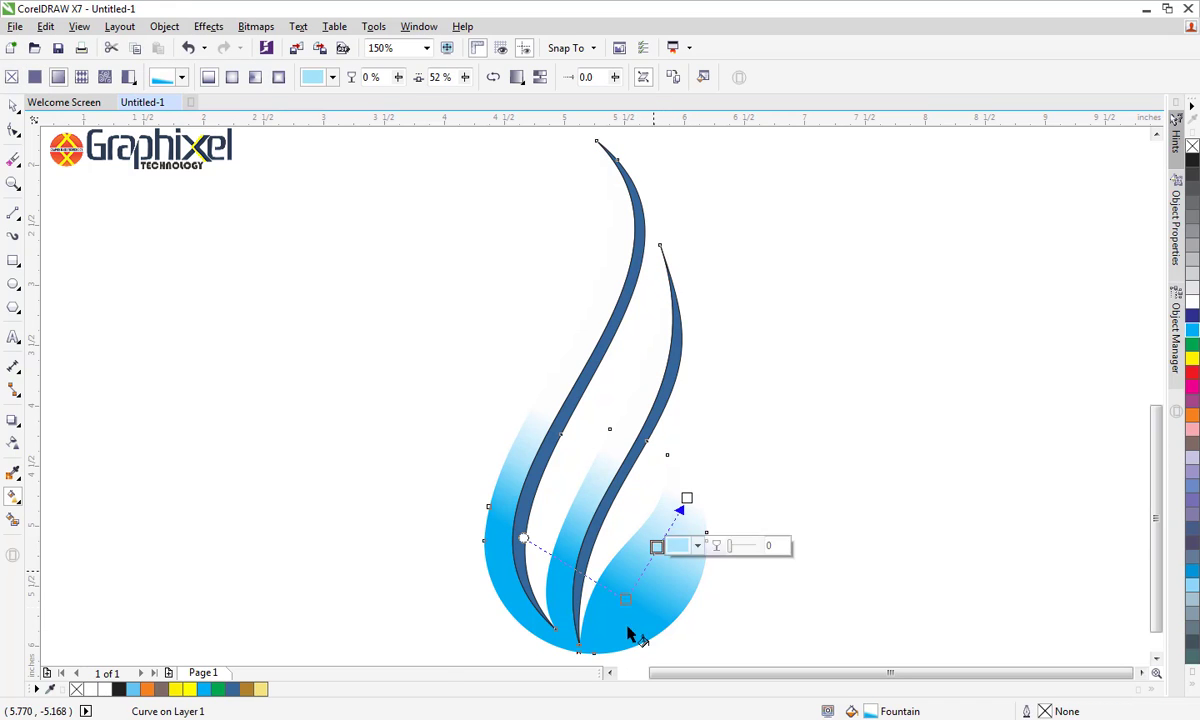
{"action": "left_click", "coordinate": [262, 691]}
Colour both end stops of the flame's gradient dark gold and move its start point to the bottom tip of the right lobe
{"action": "left_click", "coordinate": [687, 497]}
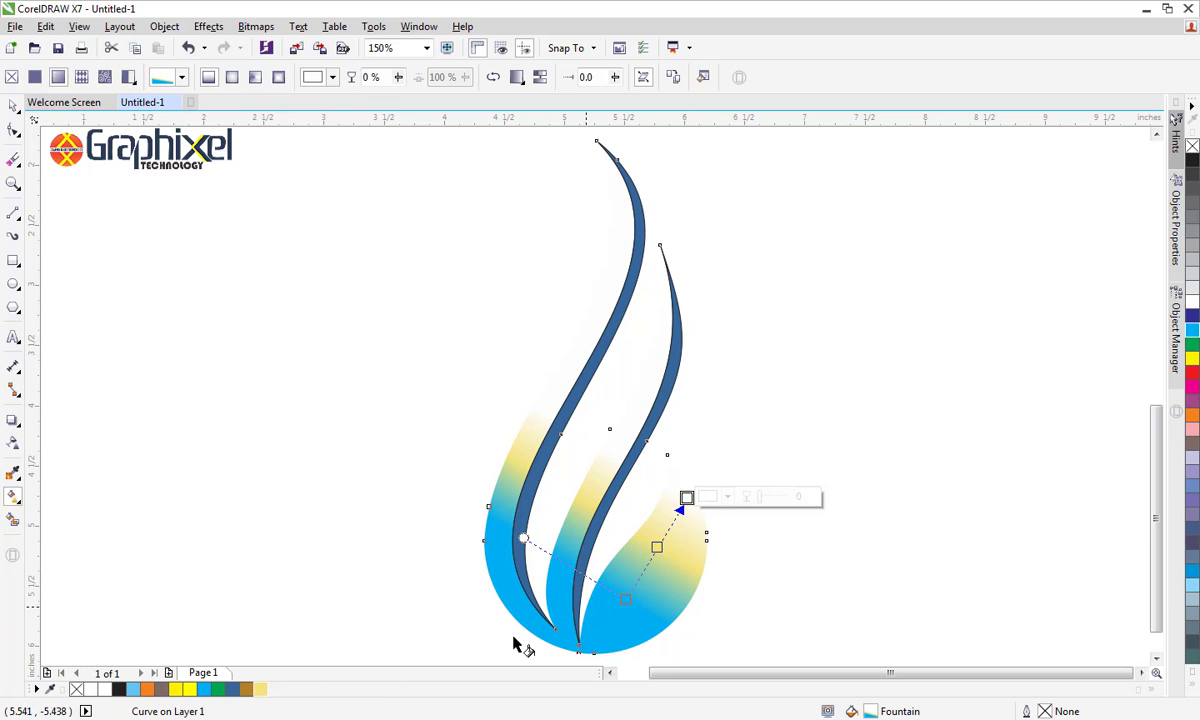
{"action": "left_click", "coordinate": [246, 689]}
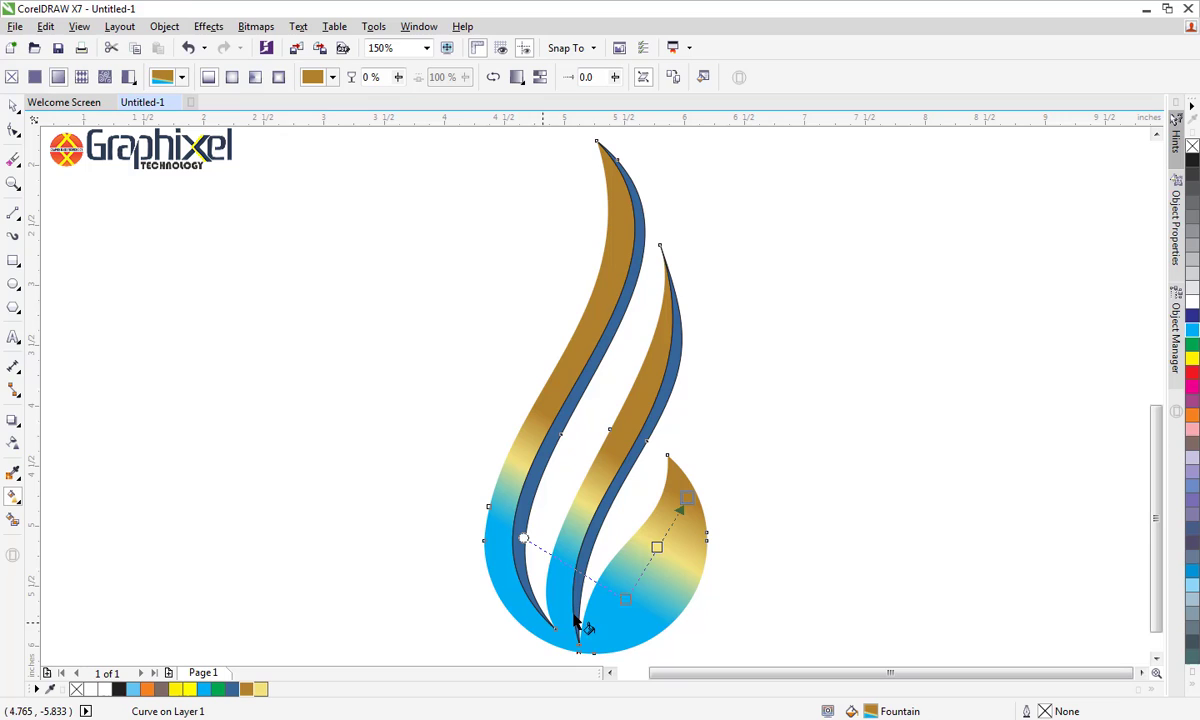
{"action": "left_click", "coordinate": [625, 600]}
{"action": "left_click", "coordinate": [246, 689]}
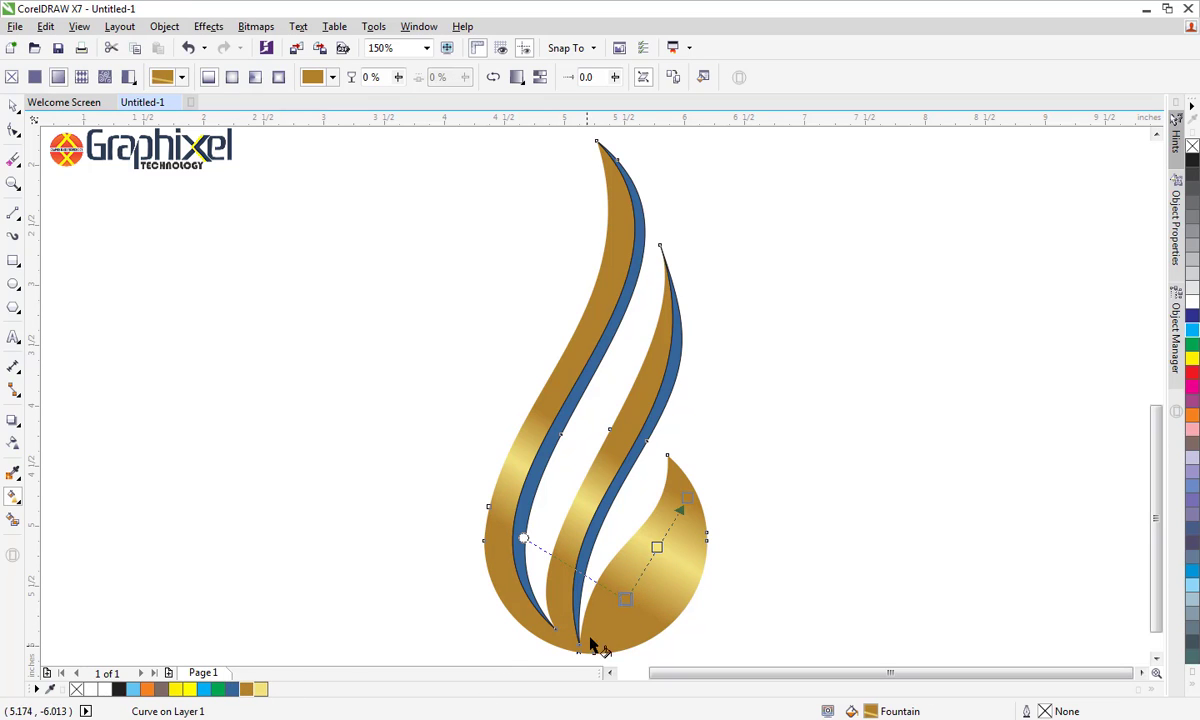
{"action": "left_click_drag", "start_coordinate": [629, 600], "coordinate": [590, 639]}
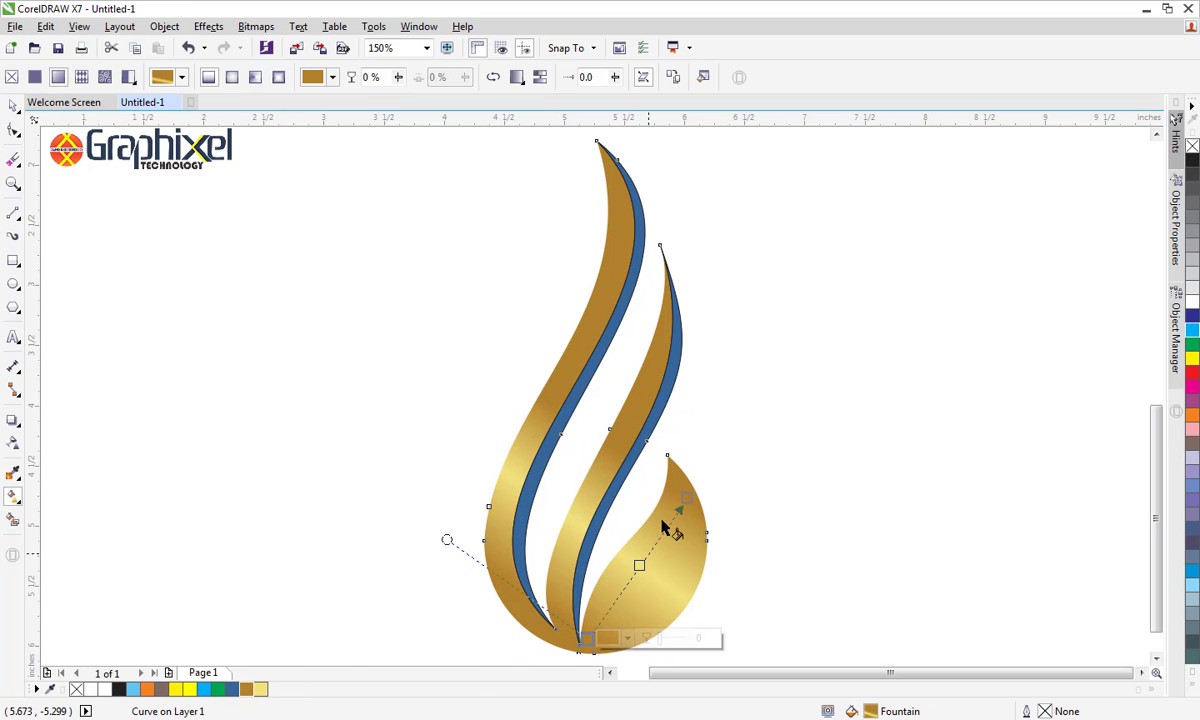
Reposition the flame's gold gradient to run from inside the right lobe to well beyond its upper right edge, moving the pale stop outward
{"action": "left_click_drag", "start_coordinate": [688, 498], "coordinate": [712, 491]}
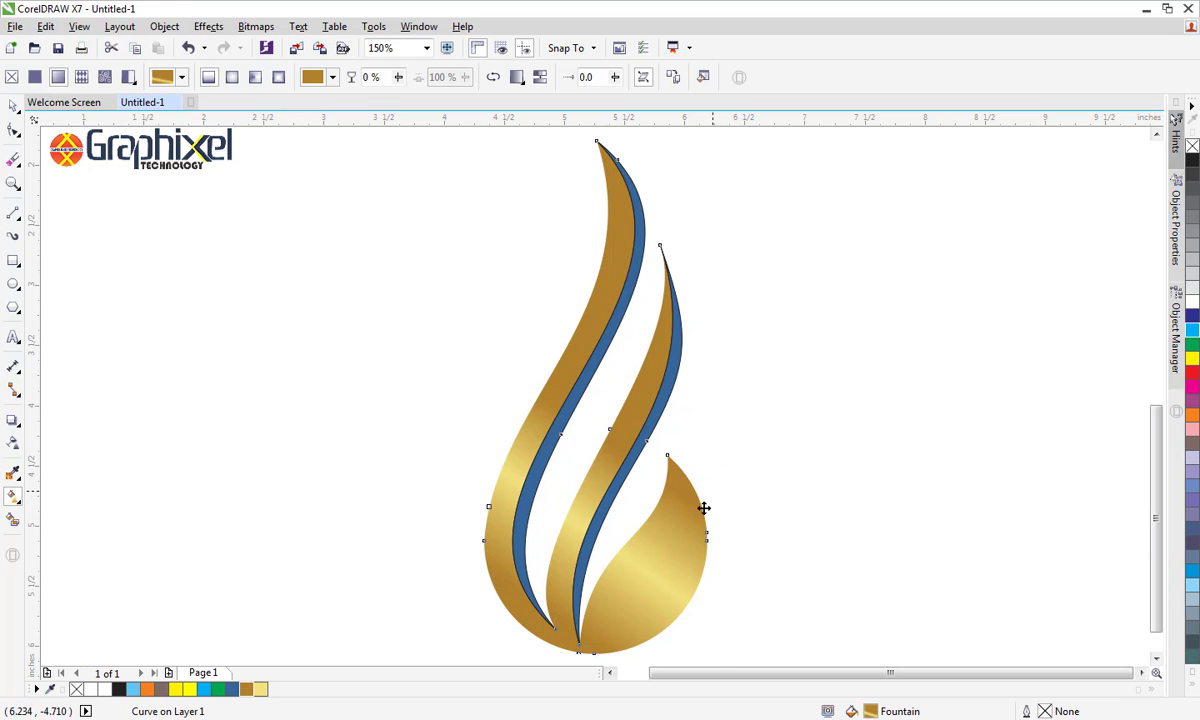
{"action": "left_click_drag", "start_coordinate": [651, 566], "coordinate": [671, 540]}
{"action": "left_click_drag", "start_coordinate": [712, 490], "coordinate": [727, 448]}
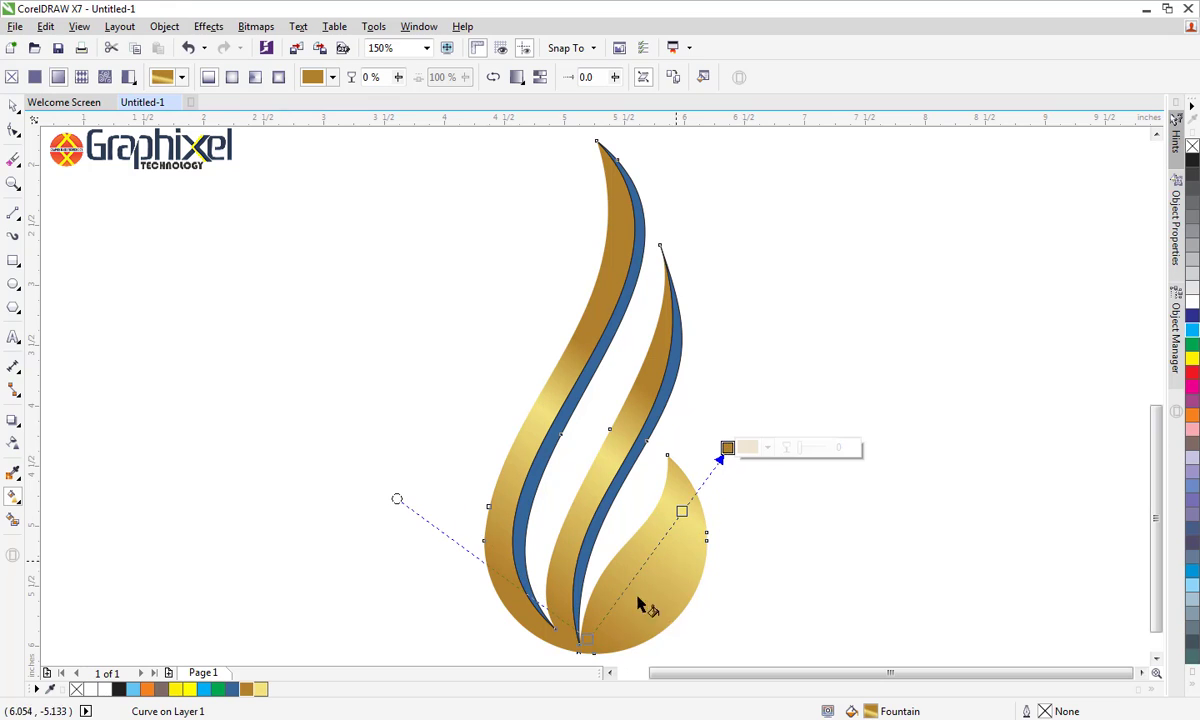
{"action": "left_click_drag", "start_coordinate": [578, 640], "coordinate": [620, 590]}
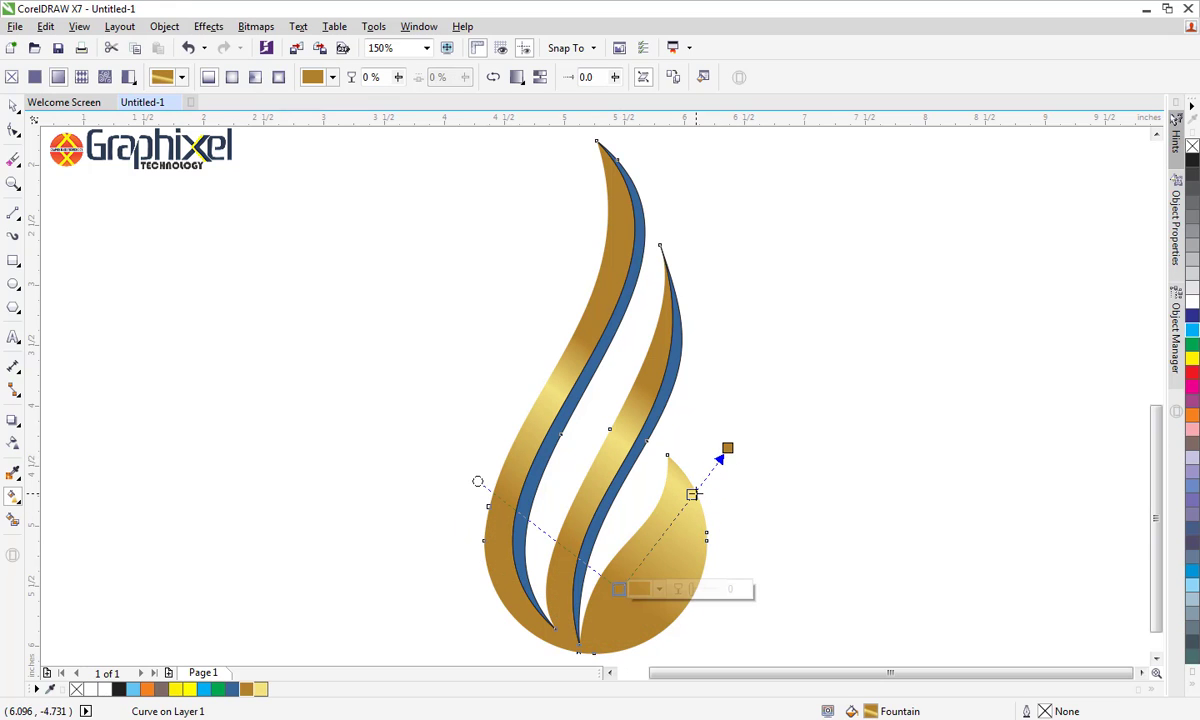
{"action": "left_click_drag", "start_coordinate": [693, 494], "coordinate": [688, 498]}
{"action": "mouse_move", "coordinate": [727, 448]}
{"action": "left_mouse_down"}
{"action": "mouse_move", "coordinate": [763, 494]}
{"action": "mouse_move", "coordinate": [742, 488]}
{"action": "mouse_move", "coordinate": [769, 442]}
{"action": "mouse_move", "coordinate": [836, 469]}
{"action": "mouse_move", "coordinate": [806, 471]}
{"action": "mouse_move", "coordinate": [821, 457]}
{"action": "left_mouse_up"}
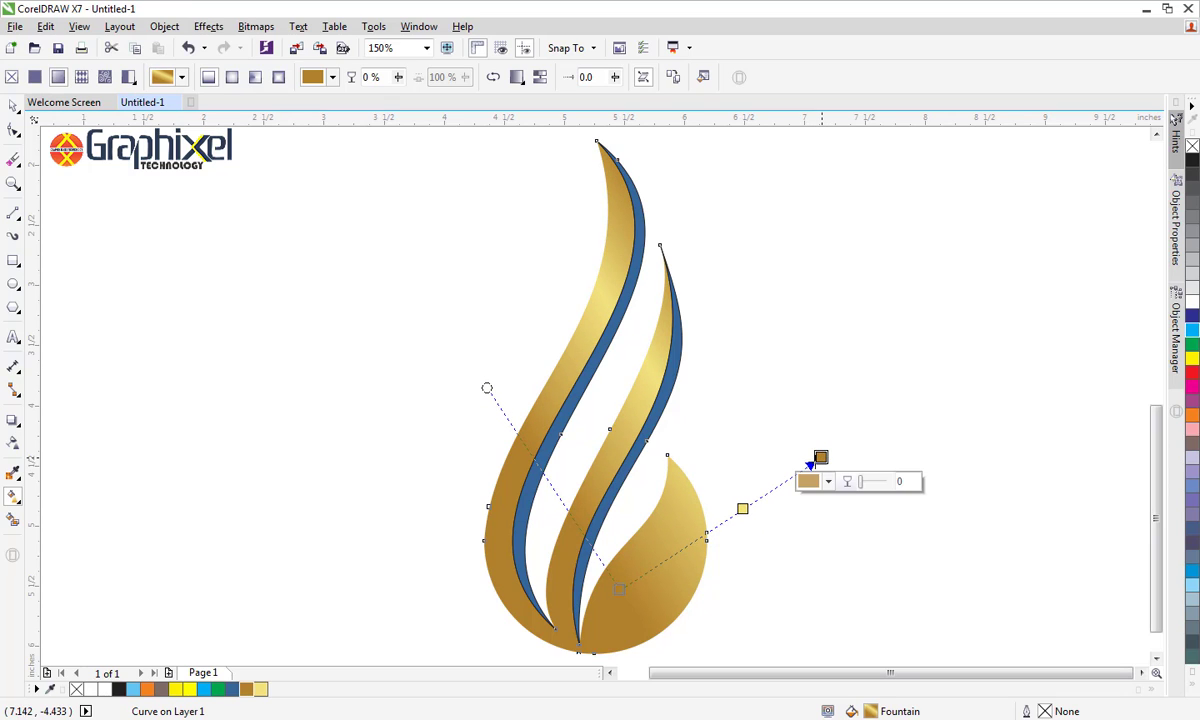
Give the blue strip along the middle band a linear fountain fill and copy the flame's gold gradient onto it
{"action": "left_click", "coordinate": [657, 425]}
{"action": "left_click_drag", "start_coordinate": [655, 420], "coordinate": [697, 396]}
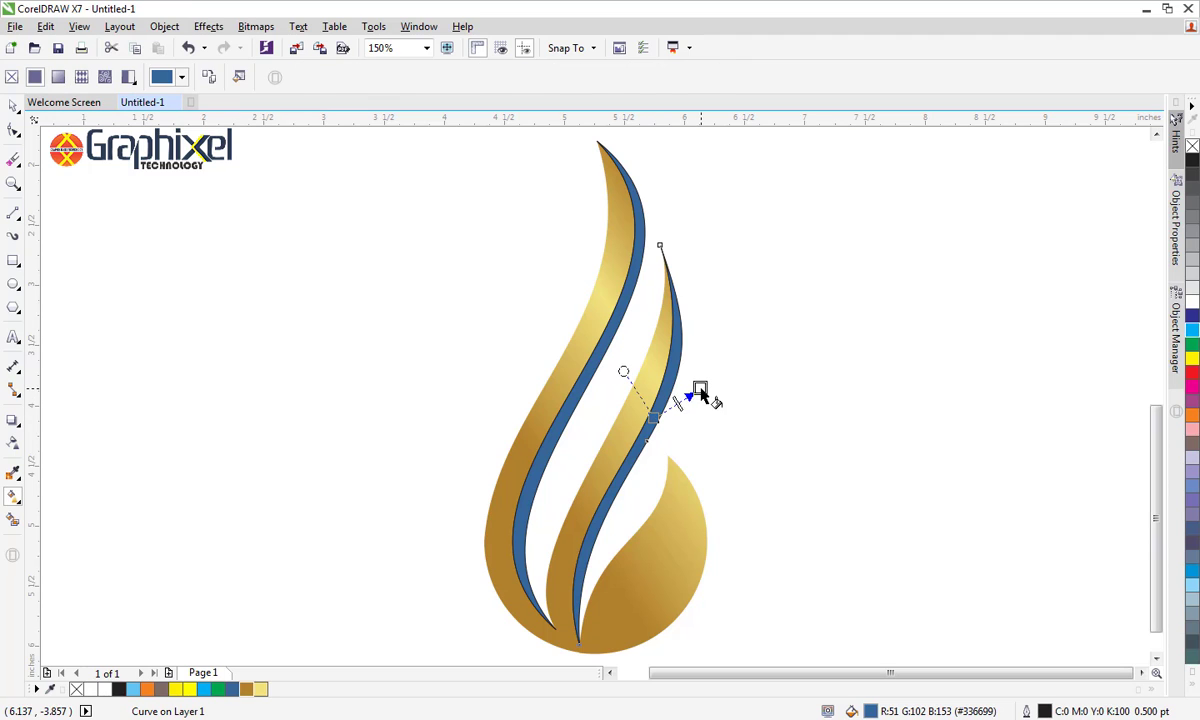
{"action": "left_click", "coordinate": [644, 80]}
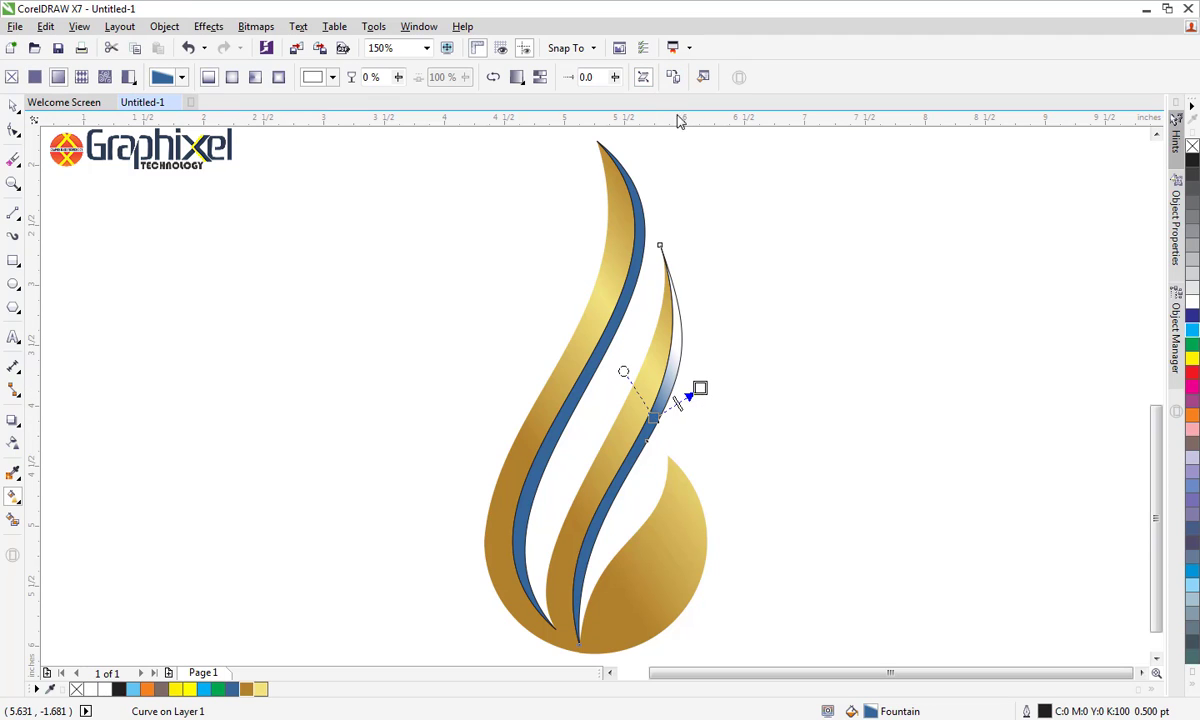
{"action": "left_click", "coordinate": [668, 532]}
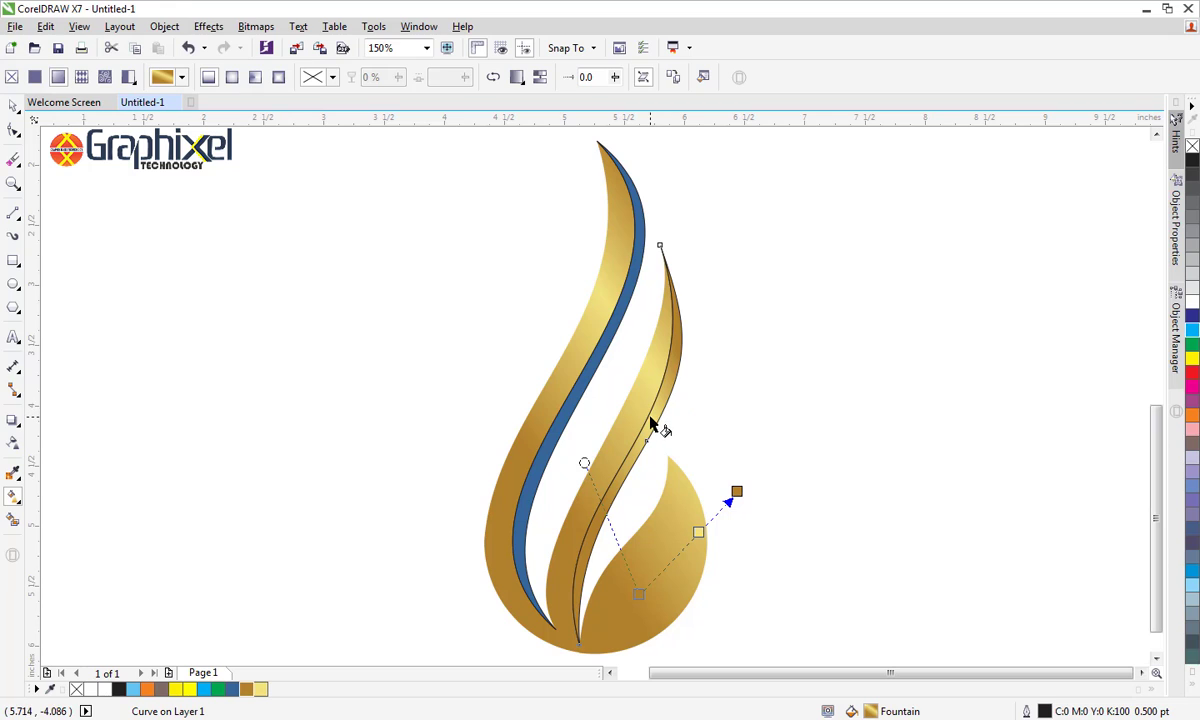
Align the middle strip's gradient along its length, from its lower part to its upper bend, with the pale stop about a third up
{"action": "left_click_drag", "start_coordinate": [664, 423], "coordinate": [697, 346]}
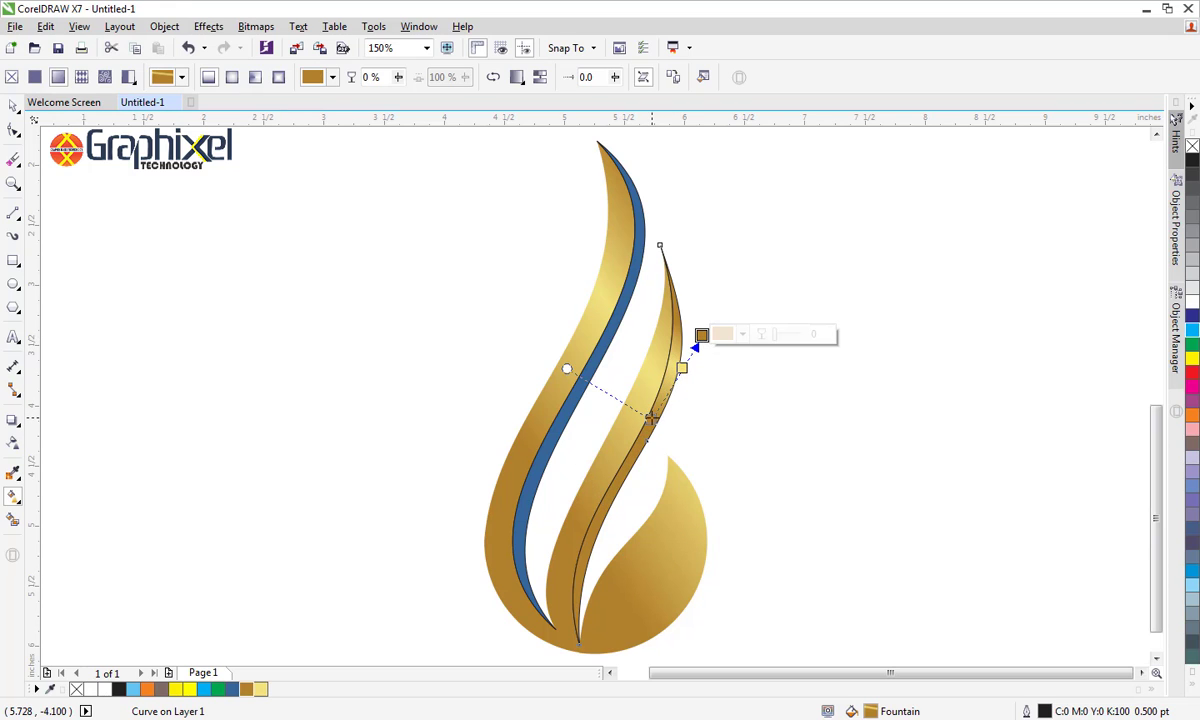
{"action": "left_click_drag", "start_coordinate": [652, 418], "coordinate": [575, 567]}
{"action": "left_click_drag", "start_coordinate": [652, 427], "coordinate": [613, 495]}
{"action": "left_click_drag", "start_coordinate": [695, 346], "coordinate": [676, 373]}
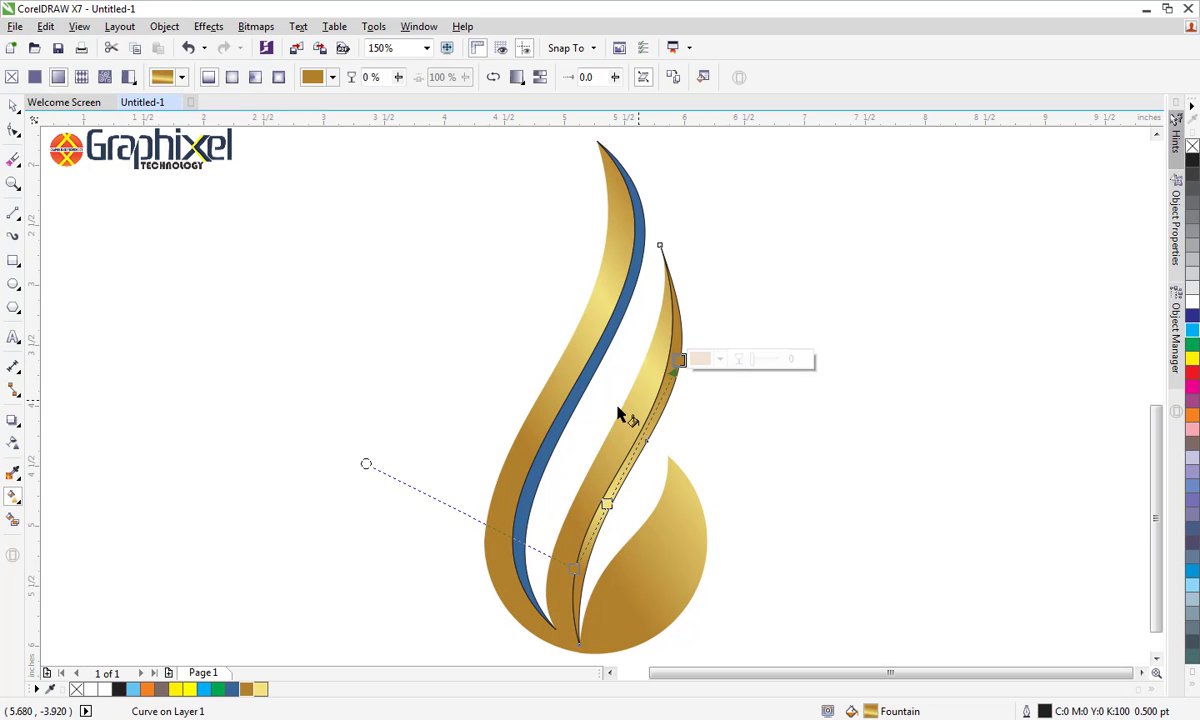
Give the blue strip along the left band a linear fountain fill and copy the flame's gold gradient onto it
{"action": "left_click", "coordinate": [572, 410]}
{"action": "left_click_drag", "start_coordinate": [570, 403], "coordinate": [621, 355]}
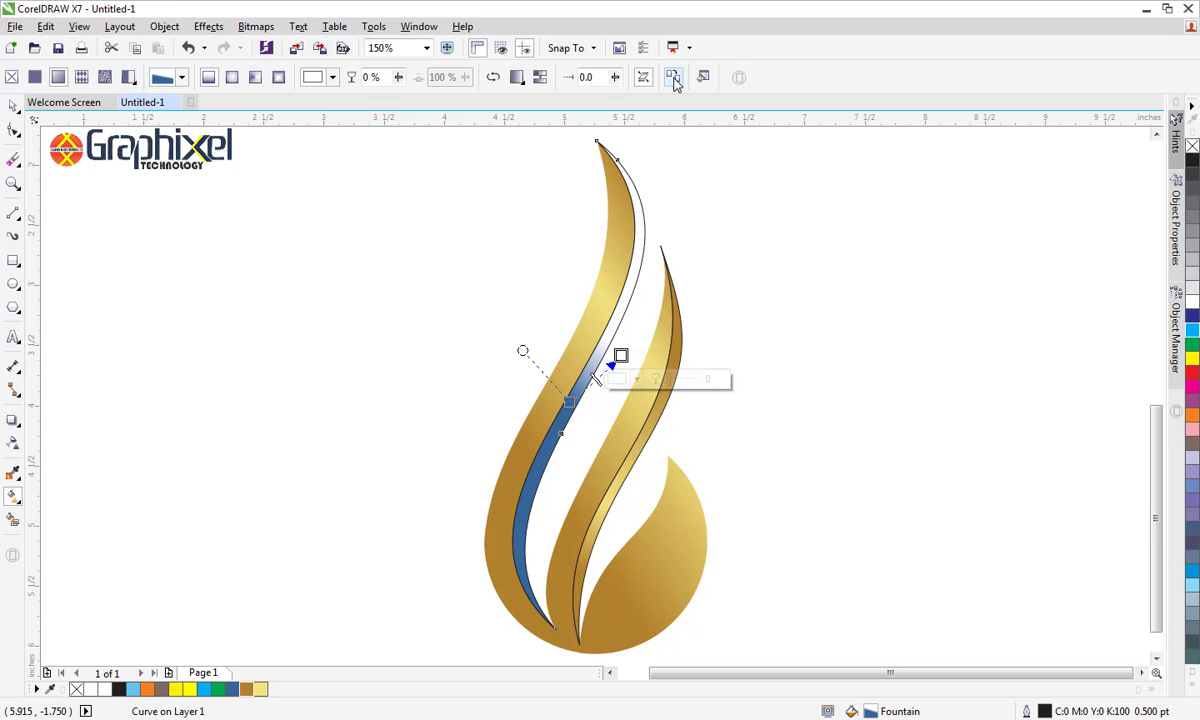
{"action": "left_click", "coordinate": [673, 78]}
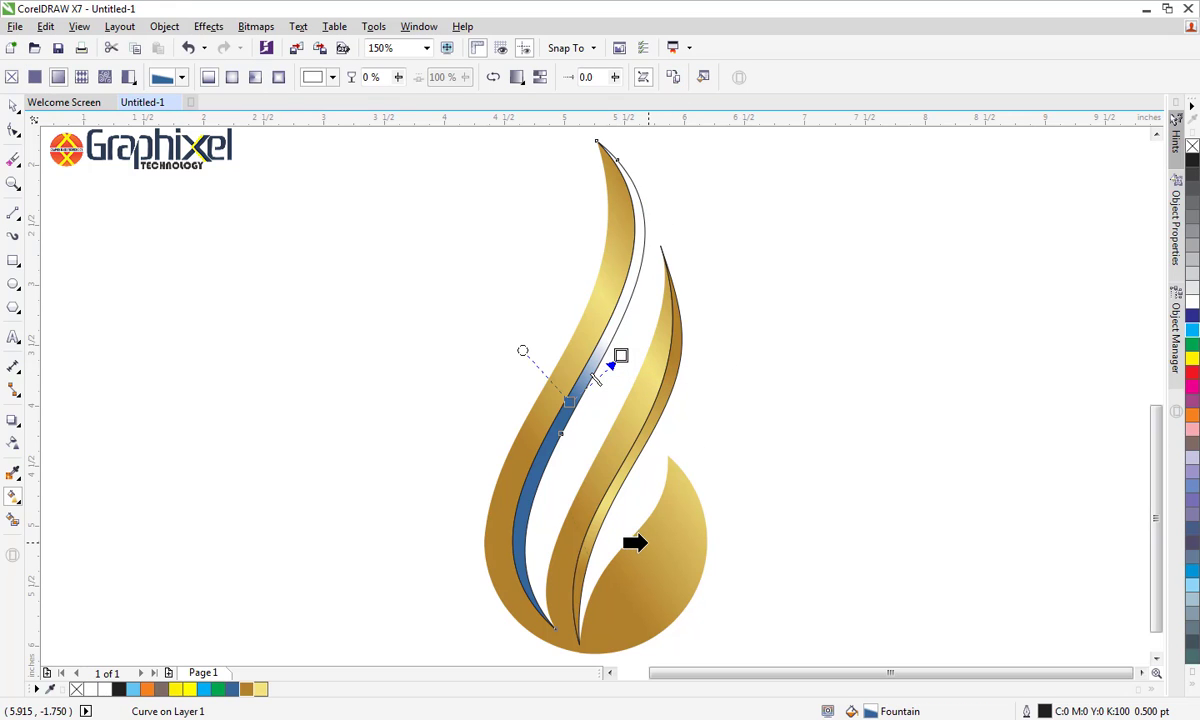
{"action": "left_click", "coordinate": [636, 517]}
Stretch the left strip's gradient from its lower curve to the middle band's tip, with the pale stop just over a third along
{"action": "left_click_drag", "start_coordinate": [574, 403], "coordinate": [529, 512]}
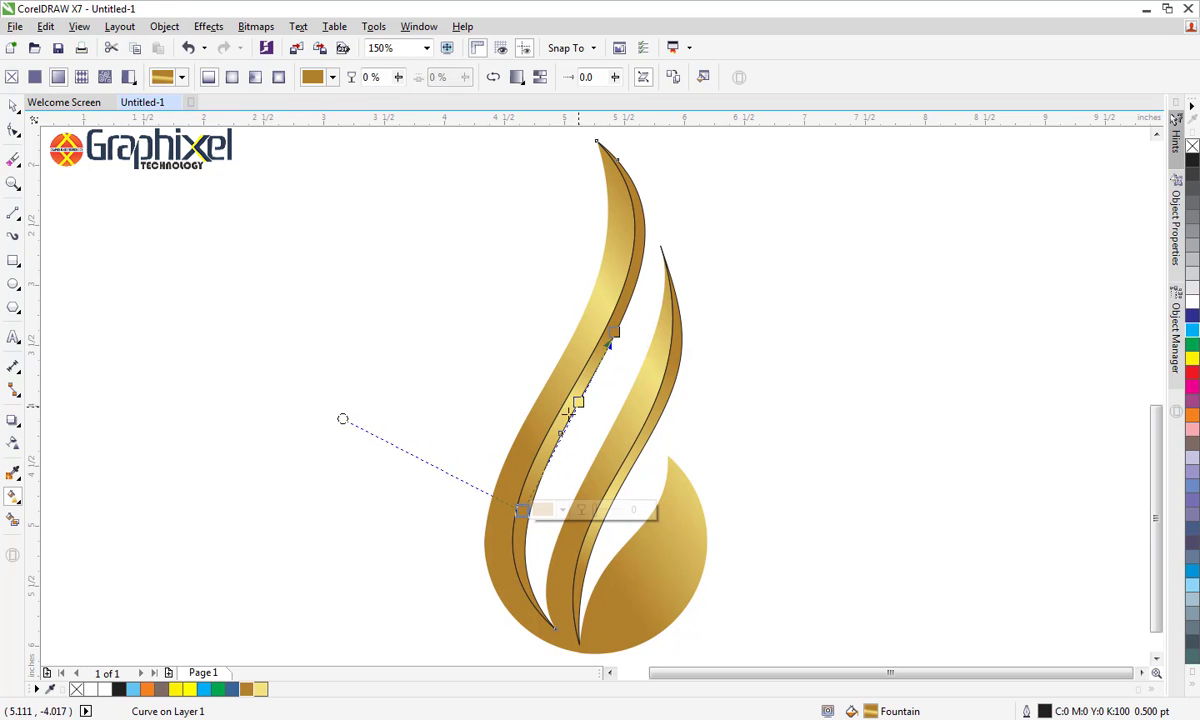
{"action": "double_click", "coordinate": [556, 444]}
{"action": "left_click", "coordinate": [612, 336]}
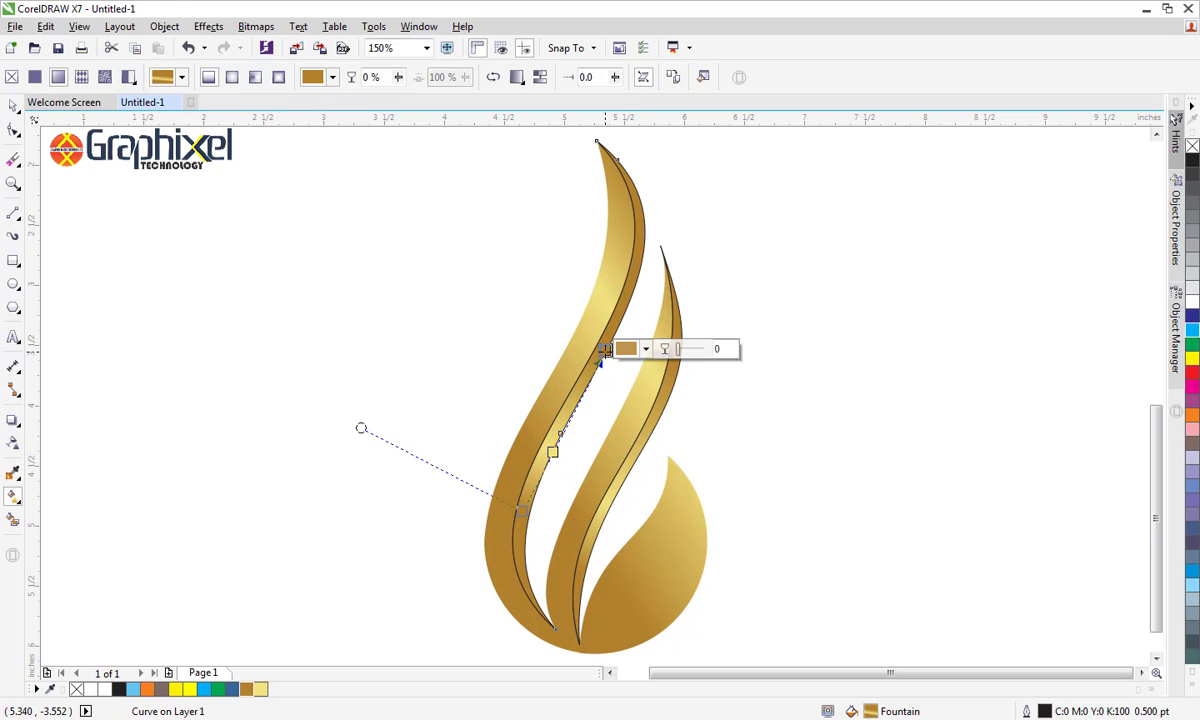
{"action": "left_click_drag", "start_coordinate": [612, 336], "coordinate": [663, 259]}
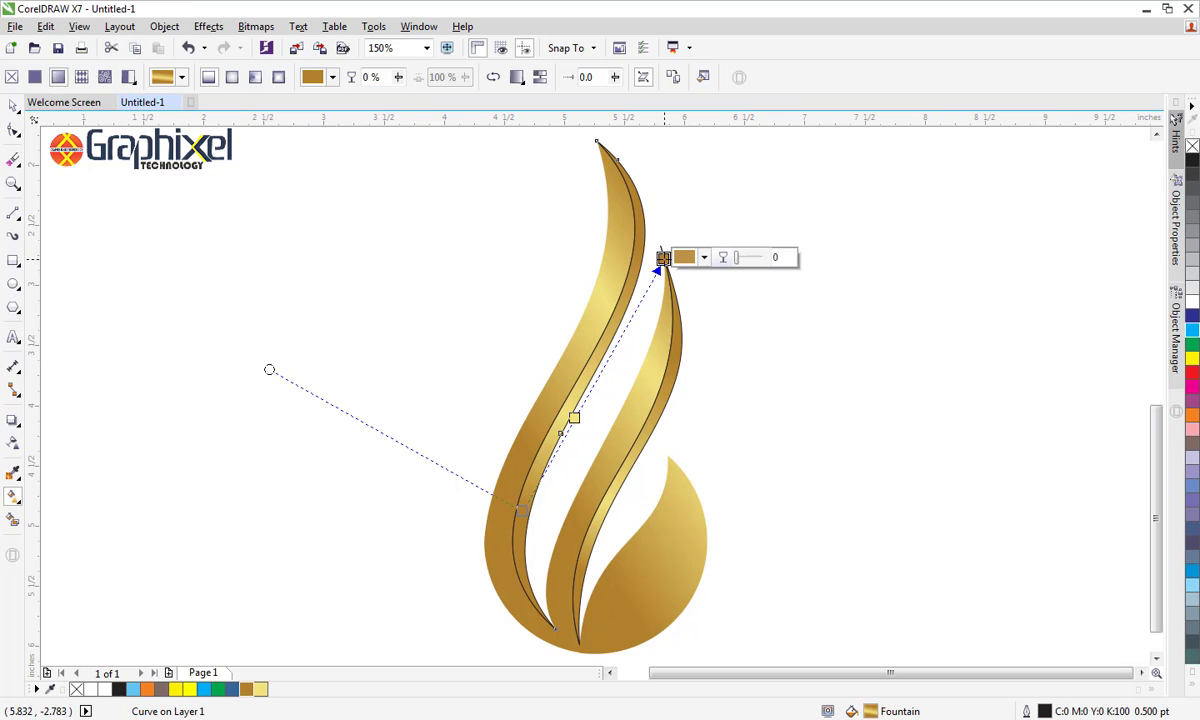
Remove the black outlines from all the flame's shapes and shading strips
{"action": "key", "text": "space"}
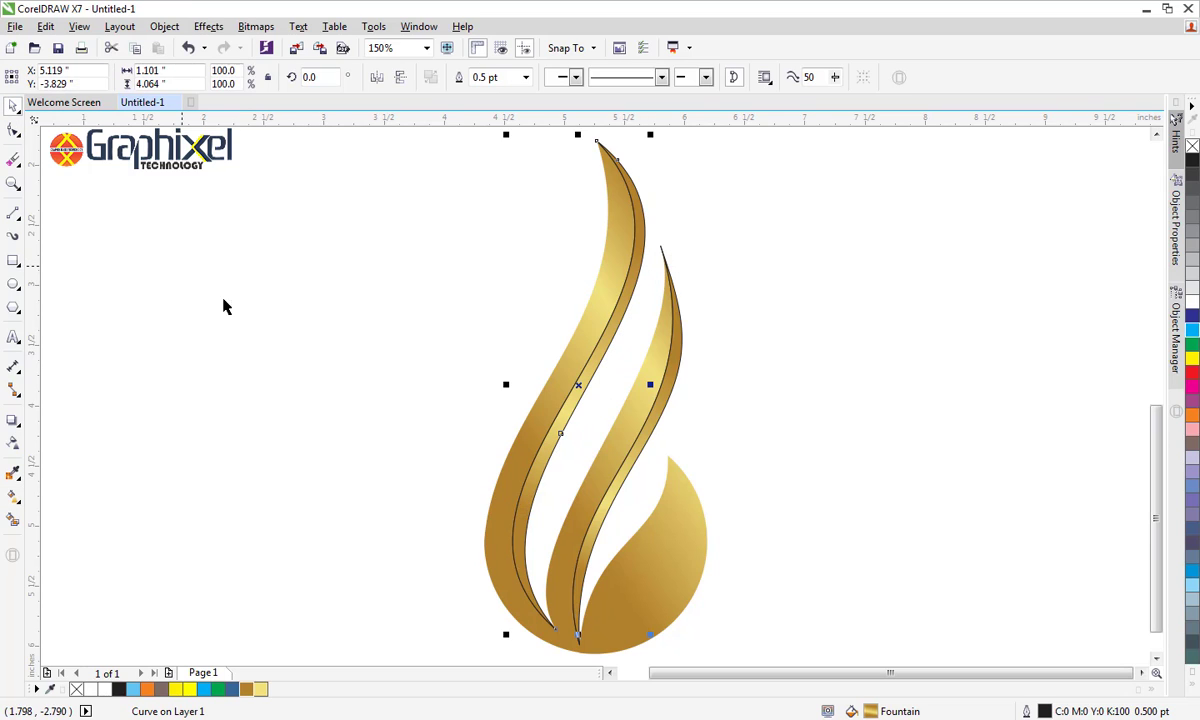
{"action": "left_click", "coordinate": [455, 148]}
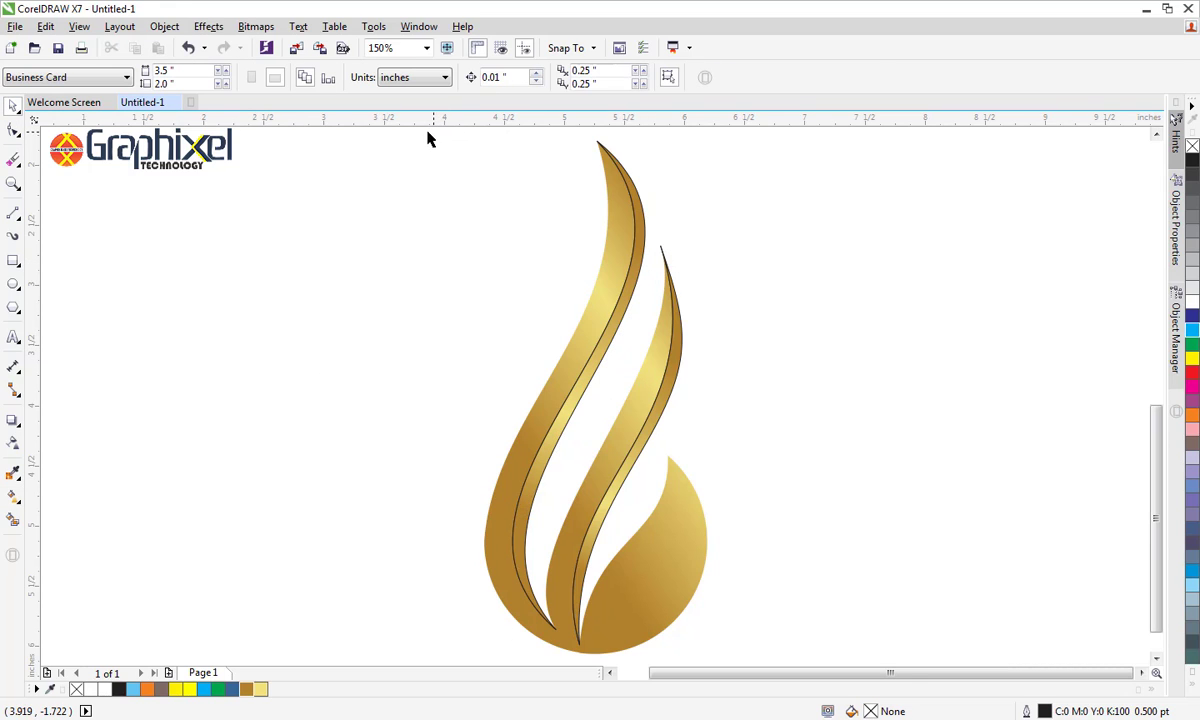
{"action": "left_click_drag", "start_coordinate": [401, 133], "coordinate": [801, 642]}
{"action": "right_click", "coordinate": [1193, 147]}
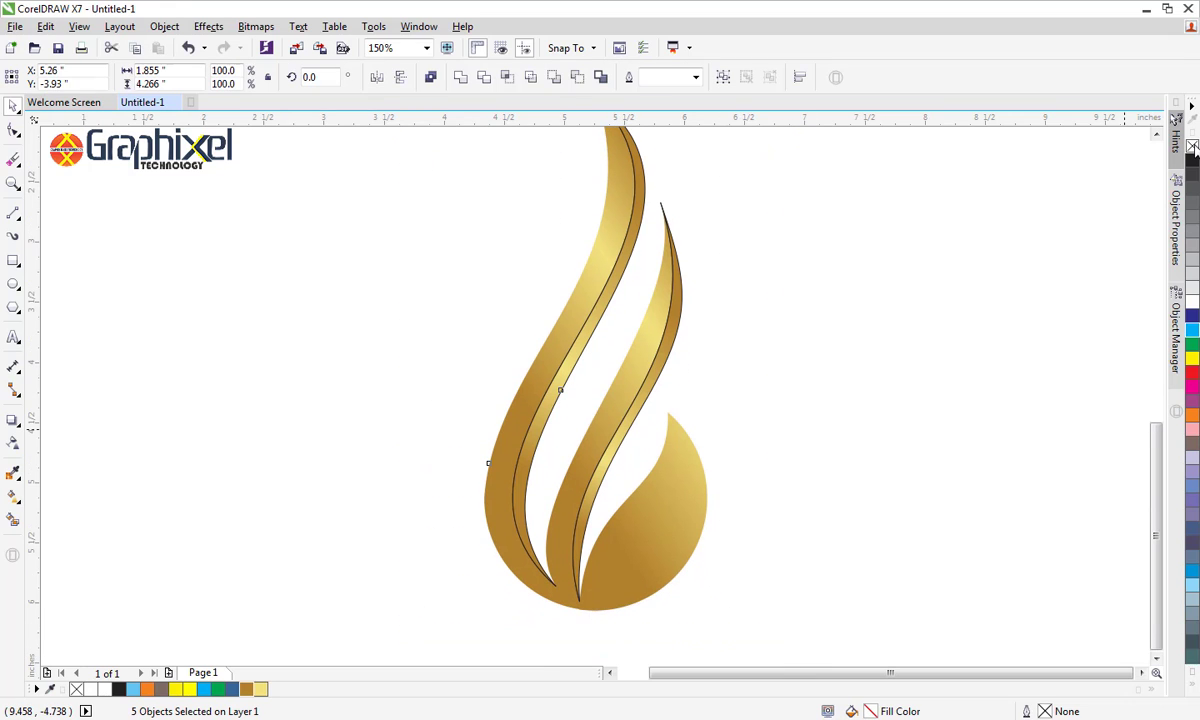
{"action": "left_click", "coordinate": [1045, 330]}
{"action": "scroll", "coordinate": [1022, 333], "scroll_direction": "up", "scroll_amount": 1}
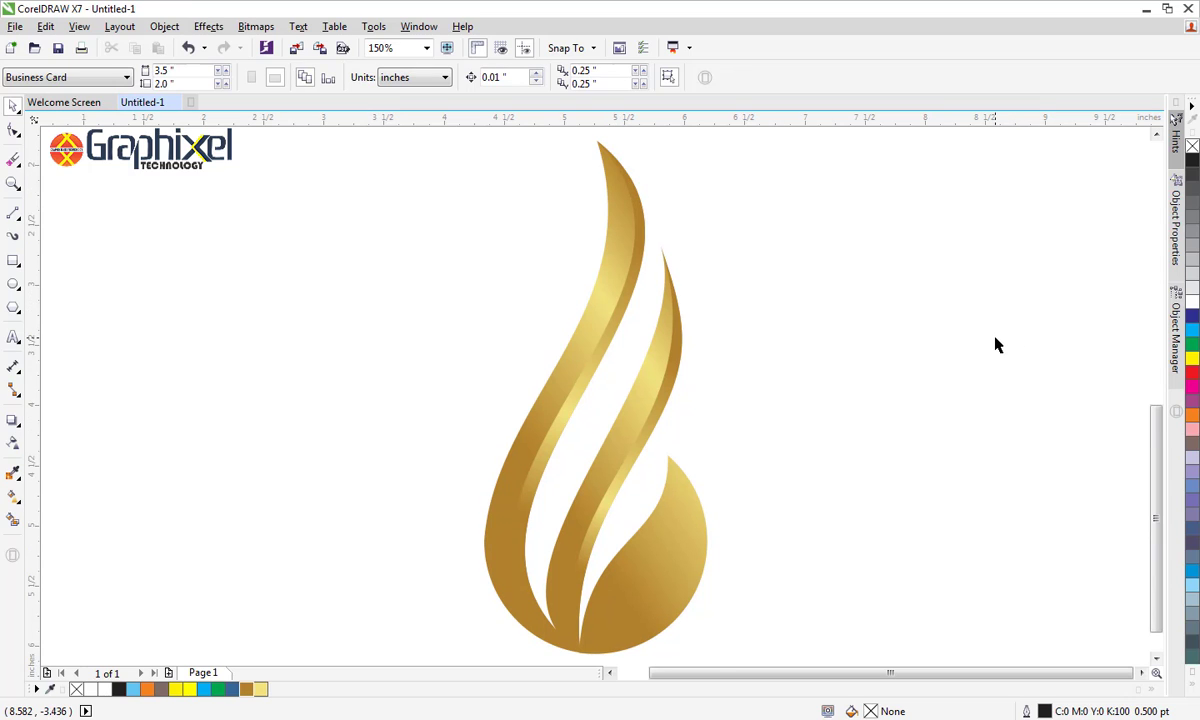
{"action": "scroll", "coordinate": [560, 590], "scroll_direction": "down", "scroll_amount": 1}
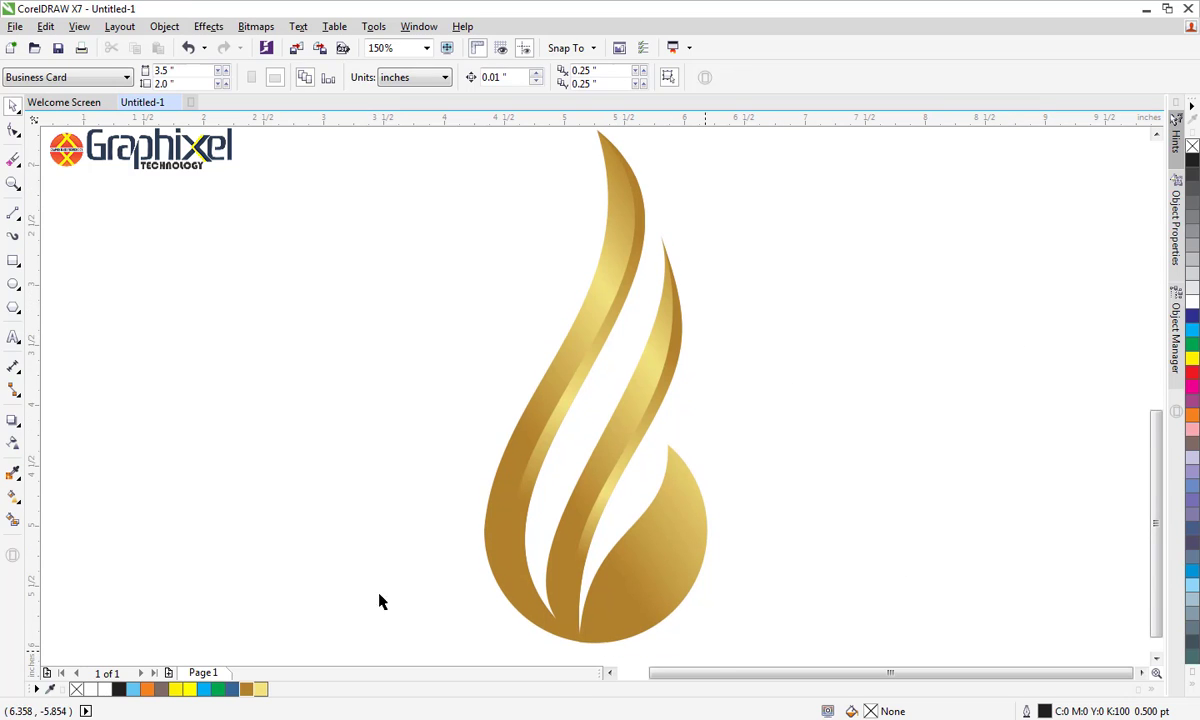